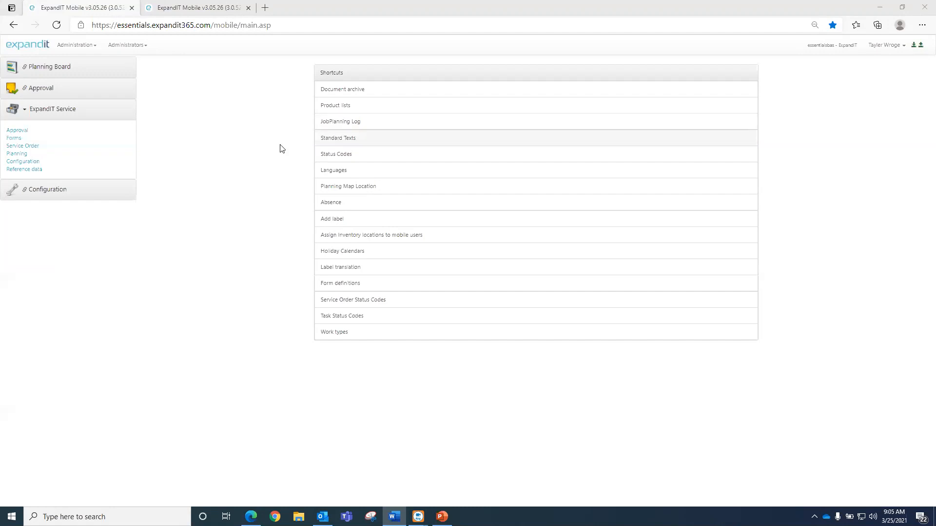
- Open the Form definitions list from ExpandIT Service Configuration
{"action": "left_click", "coordinate": [67, 116]}
{"action": "left_click", "coordinate": [37, 111]}
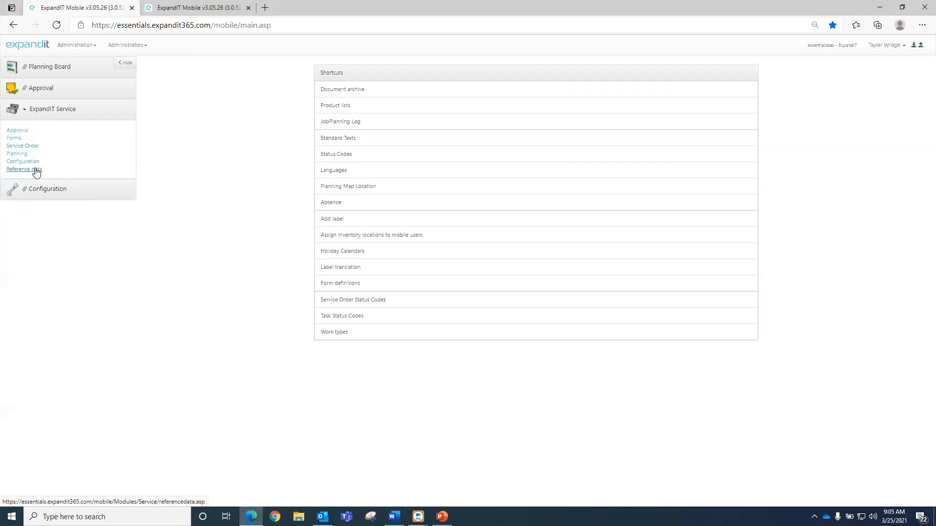
{"action": "left_click", "coordinate": [27, 162]}
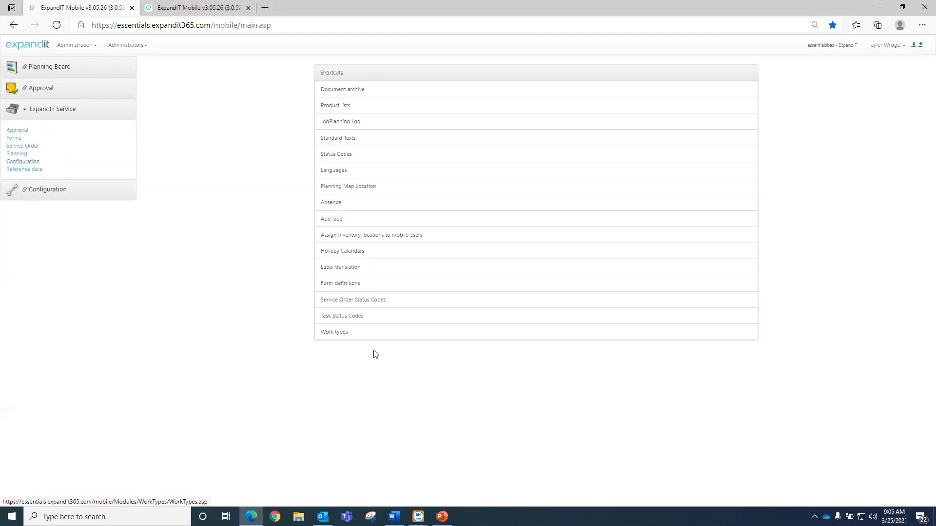
{"action": "left_click", "coordinate": [357, 288]}
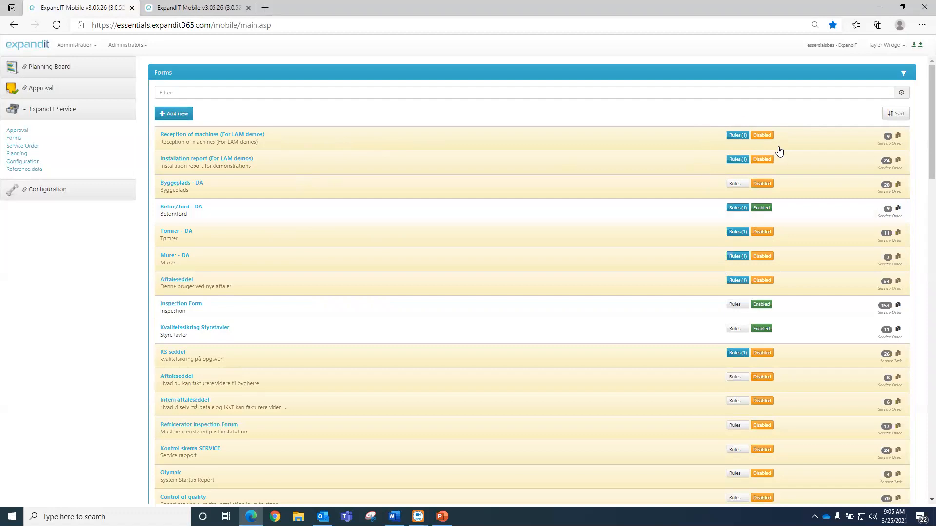
{"action": "scroll", "coordinate": [389, 189], "scroll_direction": "down", "scroll_amount": 15}
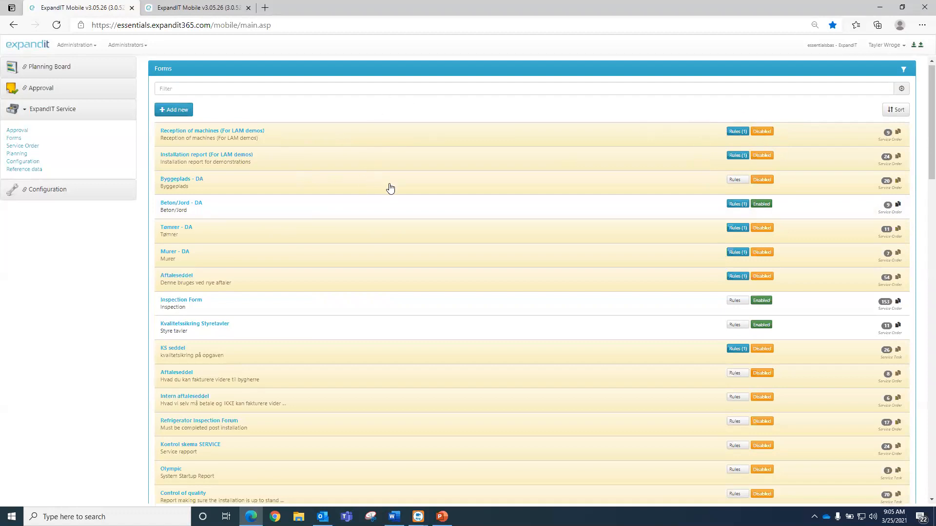
{"action": "scroll", "coordinate": [556, 222], "scroll_direction": "down", "scroll_amount": 7}
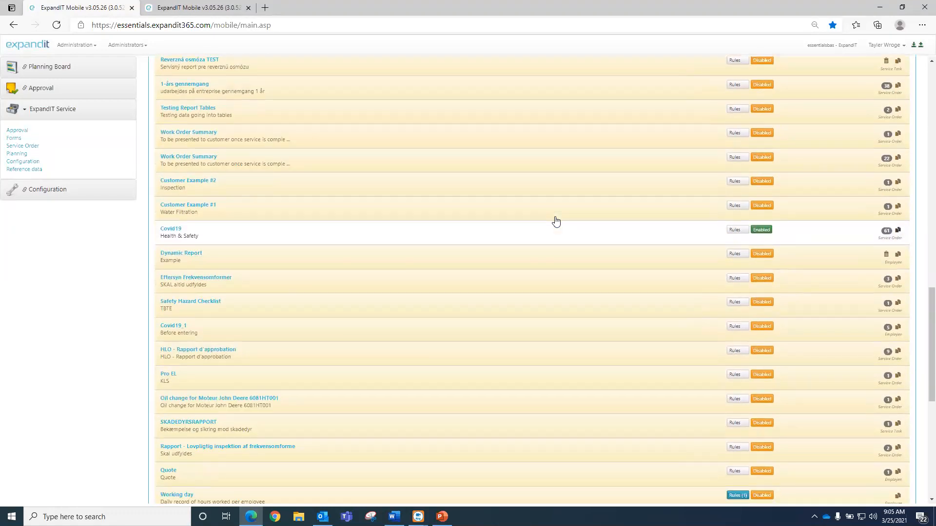
{"action": "scroll", "coordinate": [556, 222], "scroll_direction": "up", "scroll_amount": 20}
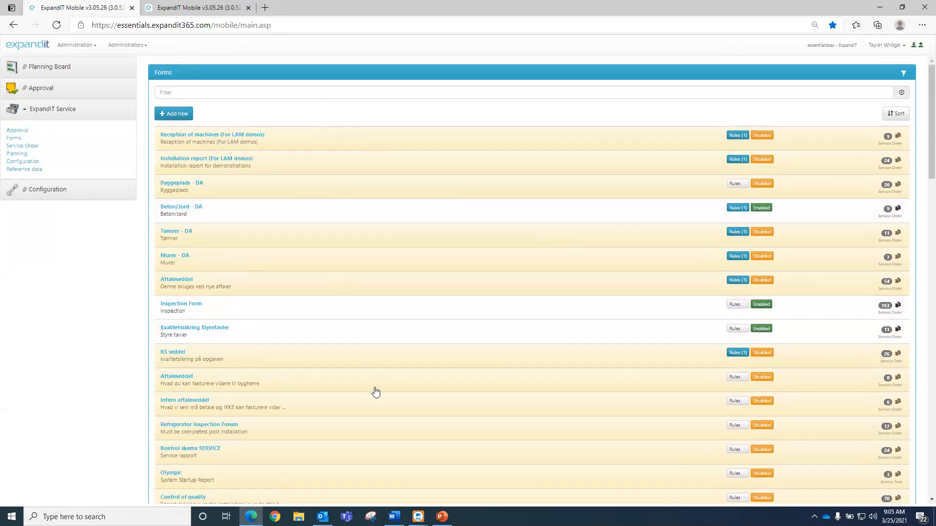
{"action": "left_click", "coordinate": [178, 91]}
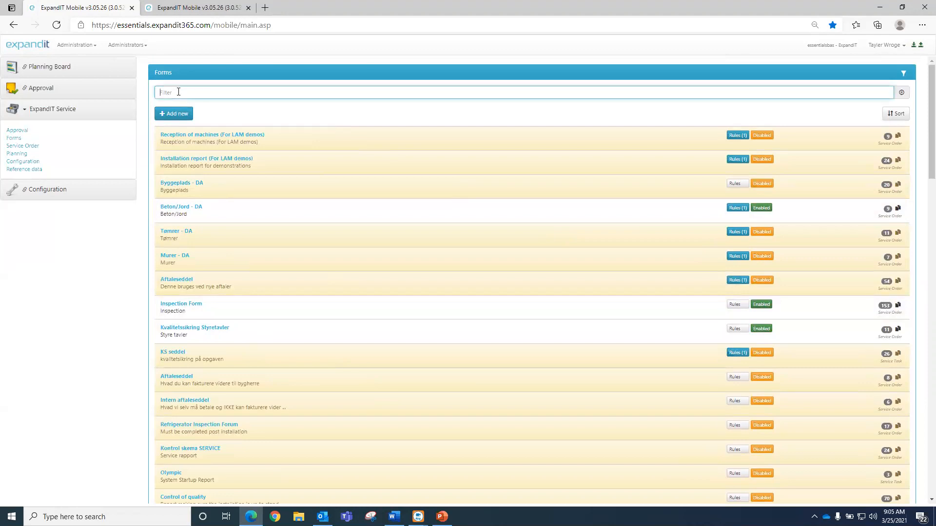
{"action": "type", "text": "DA"}
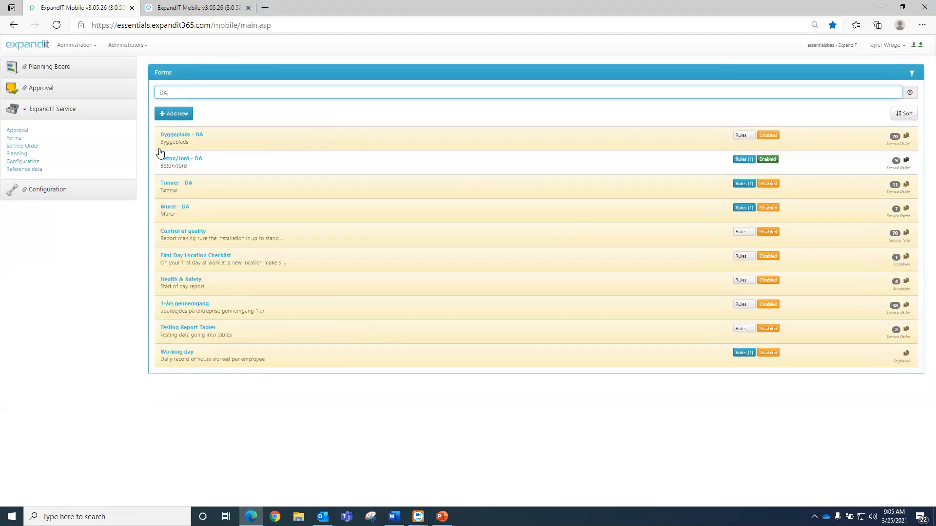
{"action": "key", "text": "BackSpace"}
{"action": "key", "text": "BackSpace"}
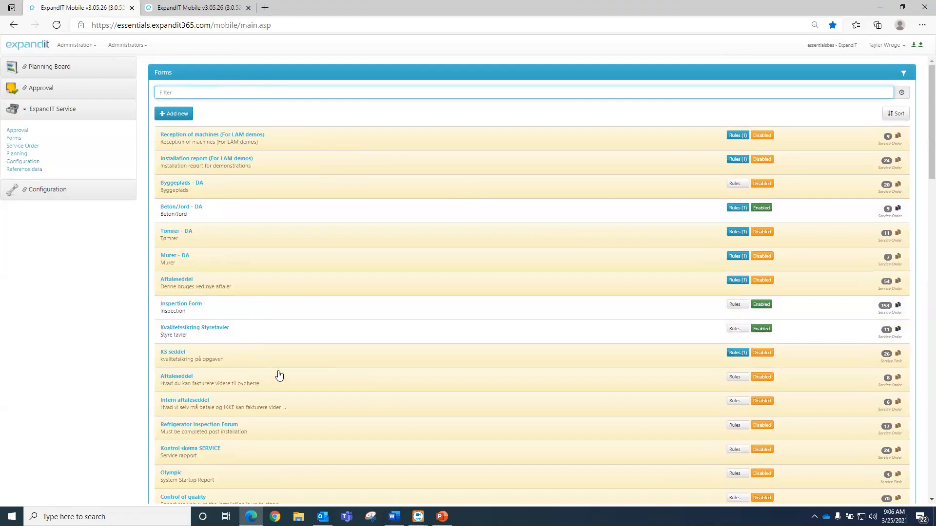
{"action": "key", "text": "alt+Tab"}
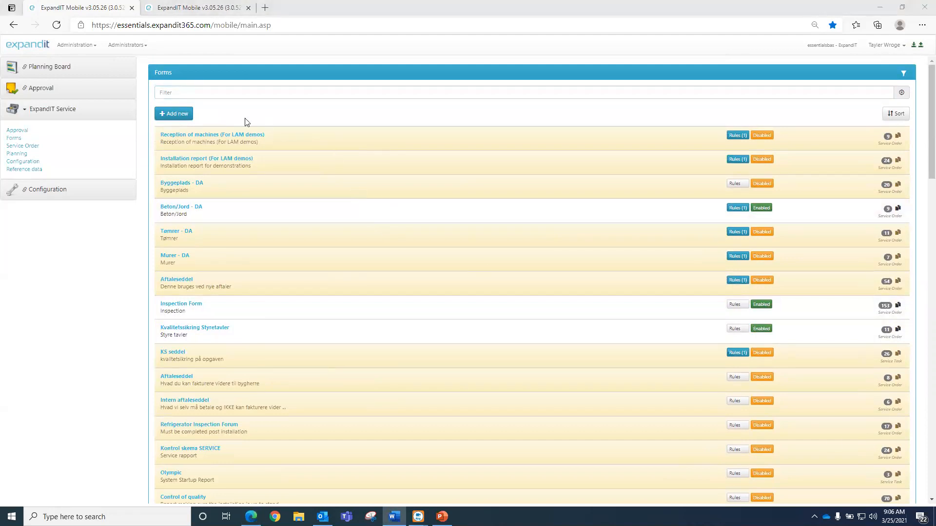
- Add a new form named 'Test Demo Form'
{"action": "left_click", "coordinate": [186, 117]}
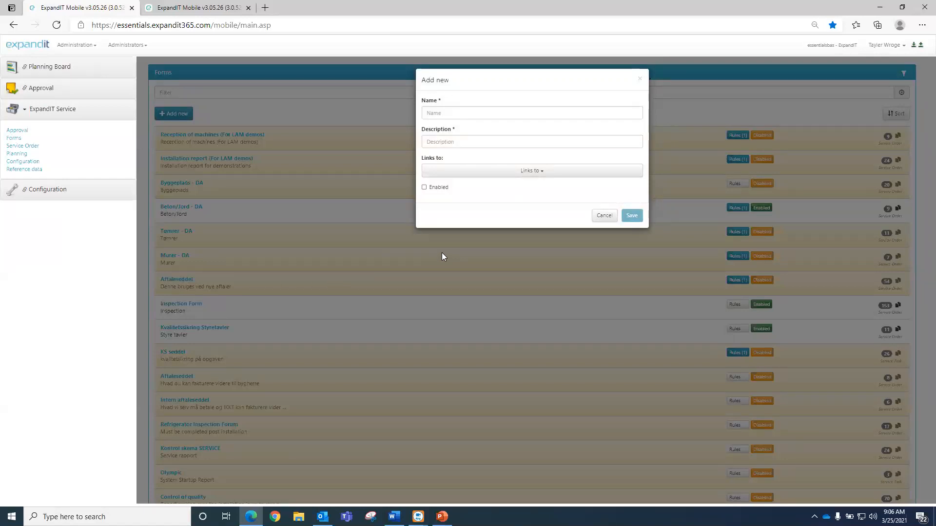
{"action": "left_click", "coordinate": [439, 113]}
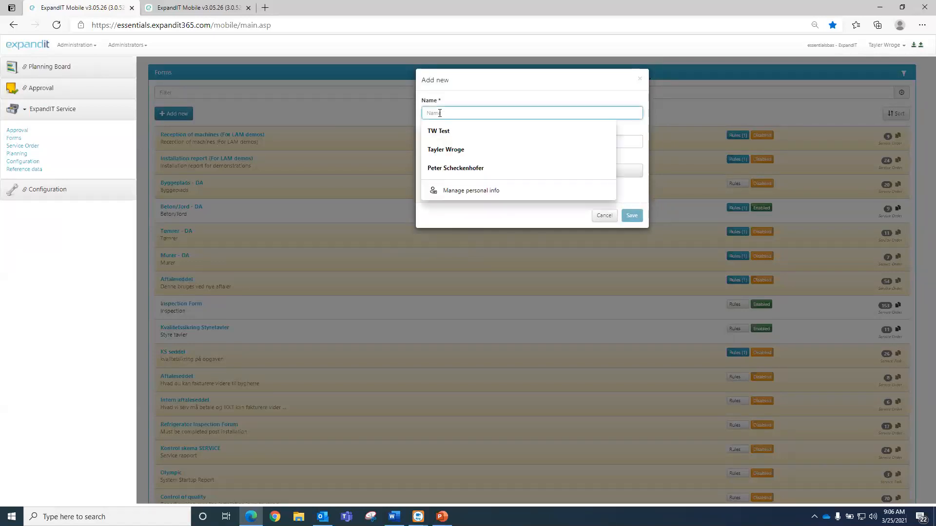
{"action": "type", "text": "Test De"}
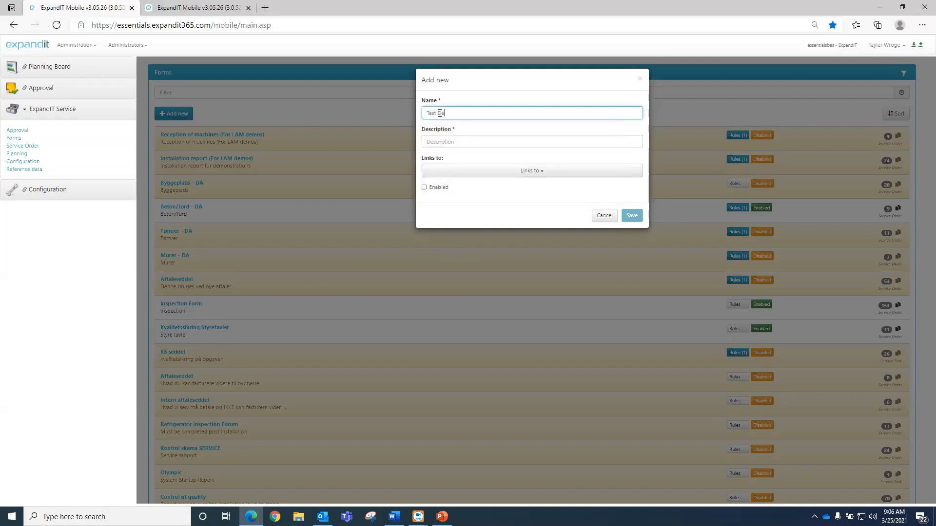
{"action": "type", "text": "mo Form"}
{"action": "key", "text": "Tab"}
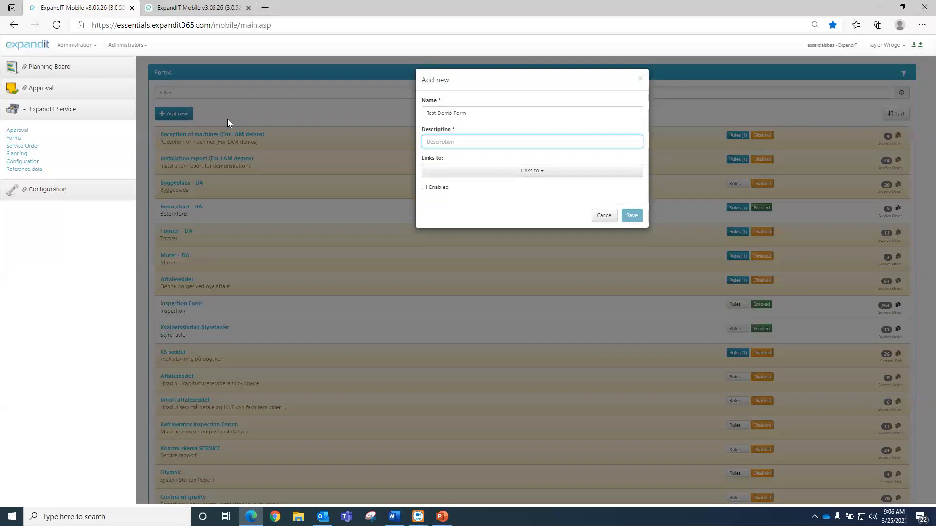
- Enter the description 'Fill out at the end of the service'
{"action": "type", "text": "Fill out at the end of the service"}
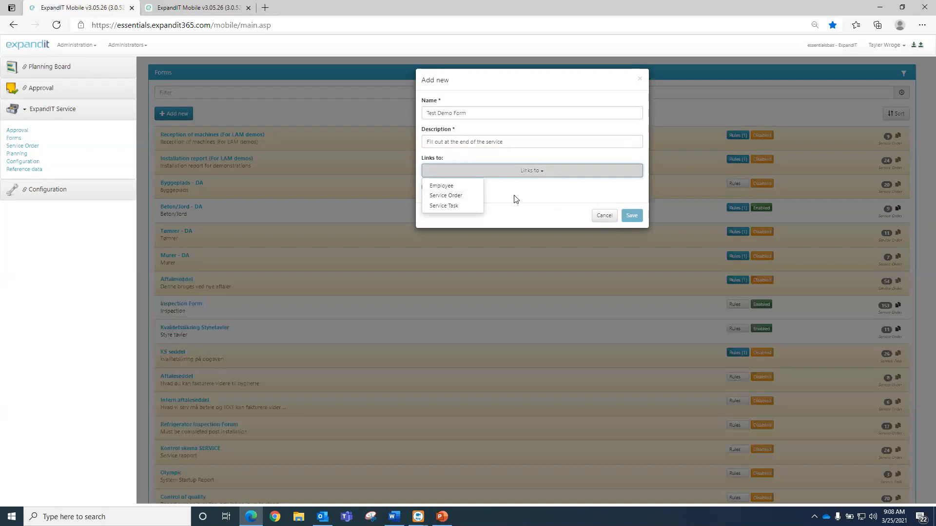
- Set the new form's Links to field to Service Order
{"action": "left_click", "coordinate": [450, 197]}
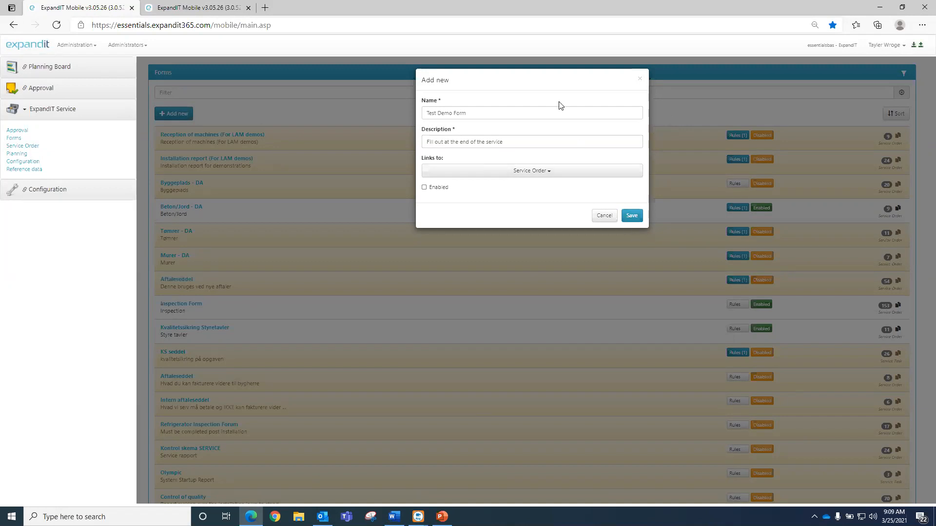
- Save Test Demo Form and open its Rules dialog from the Forms list
{"action": "left_click", "coordinate": [629, 216]}
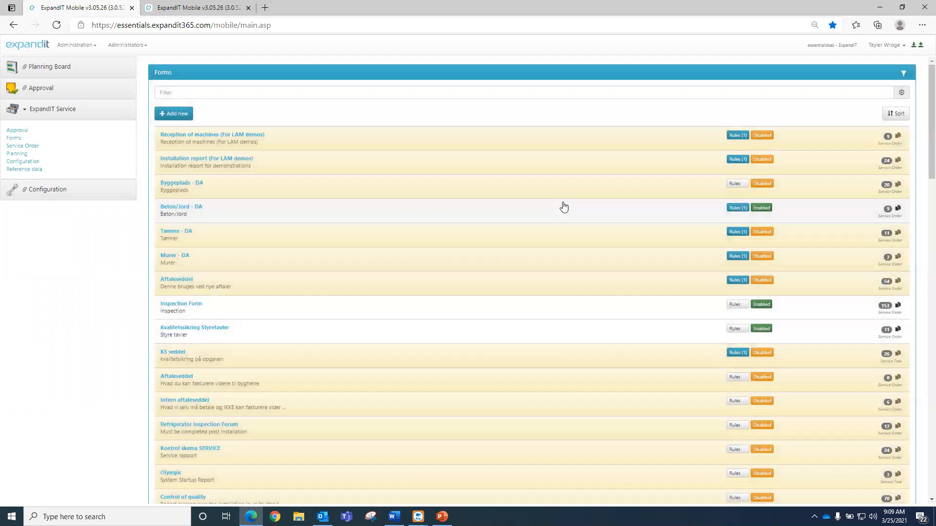
{"action": "scroll", "coordinate": [456, 328], "scroll_direction": "down", "scroll_amount": 20}
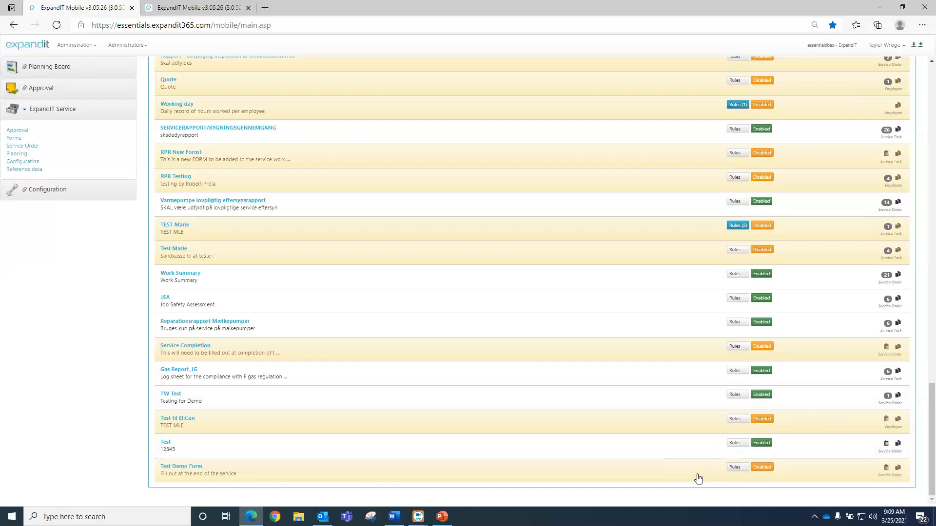
{"action": "left_click", "coordinate": [736, 466]}
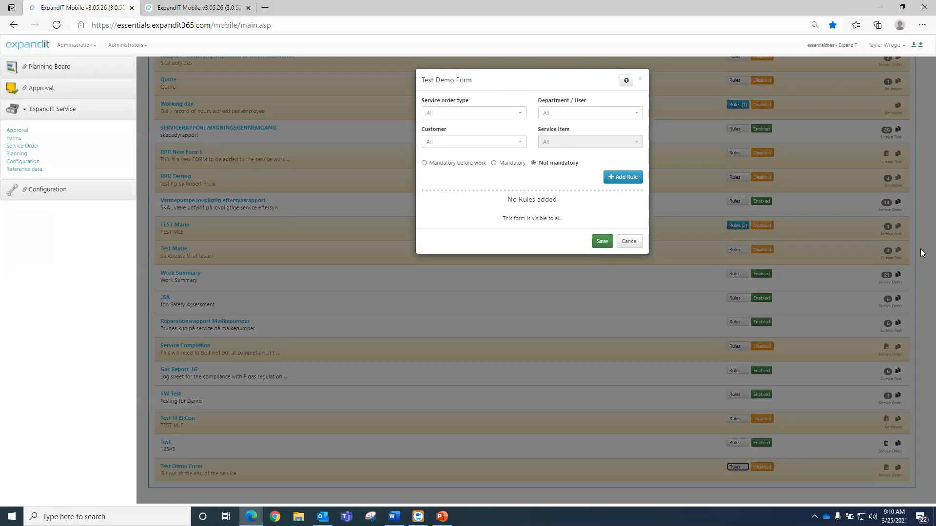
- Set the rule's service order type to CONTSERV and department to BELGIUM - Order Pool
{"action": "left_click", "coordinate": [467, 113]}
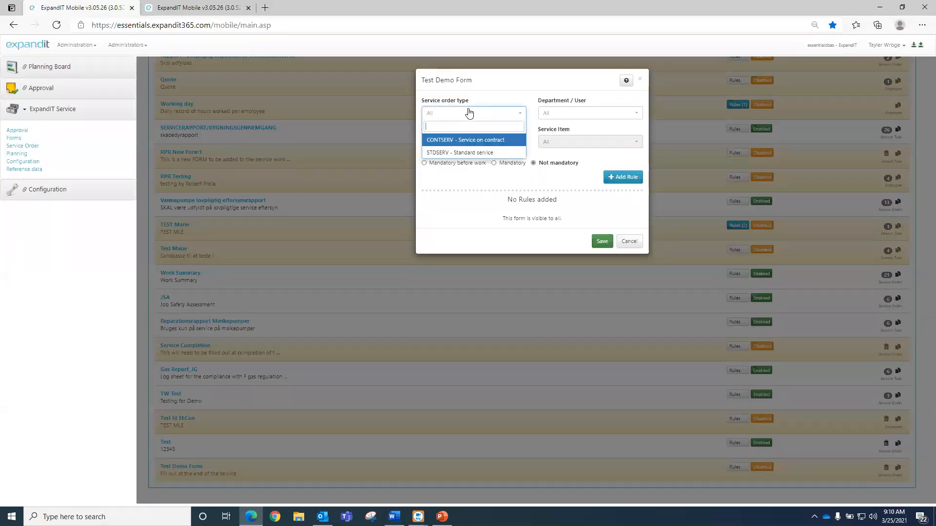
{"action": "key", "text": "Down"}
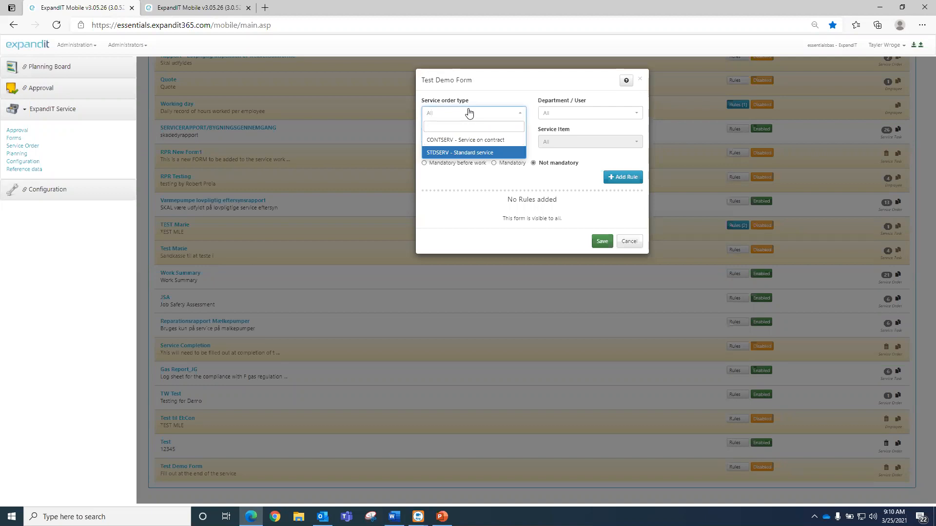
{"action": "key", "text": "Up"}
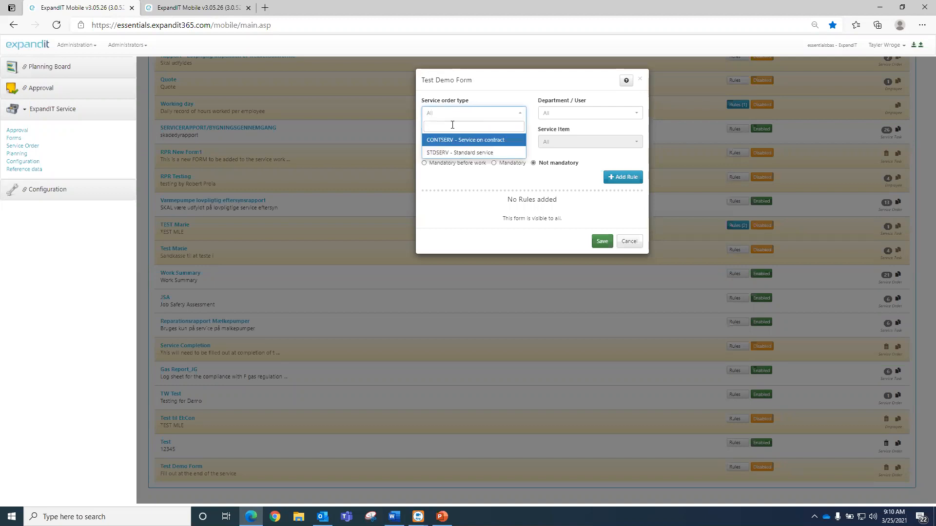
{"action": "left_click", "coordinate": [502, 141]}
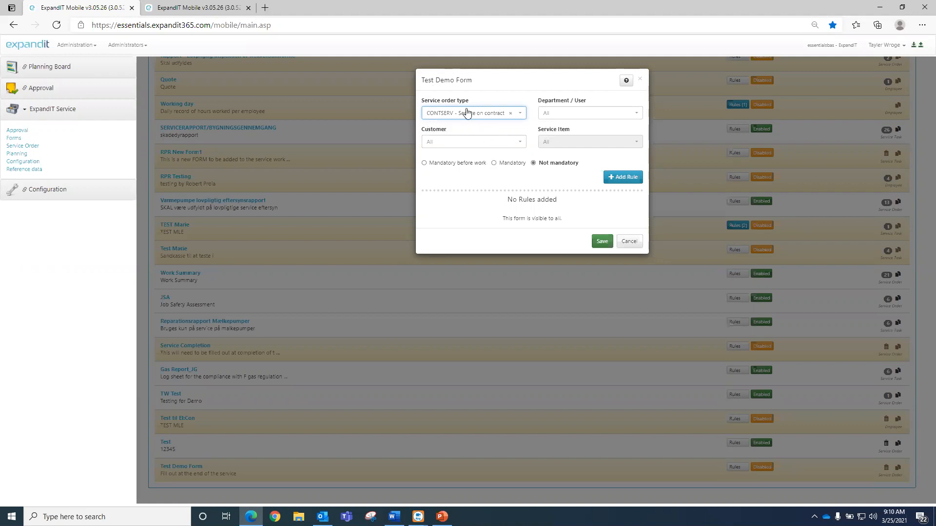
{"action": "left_click", "coordinate": [564, 116]}
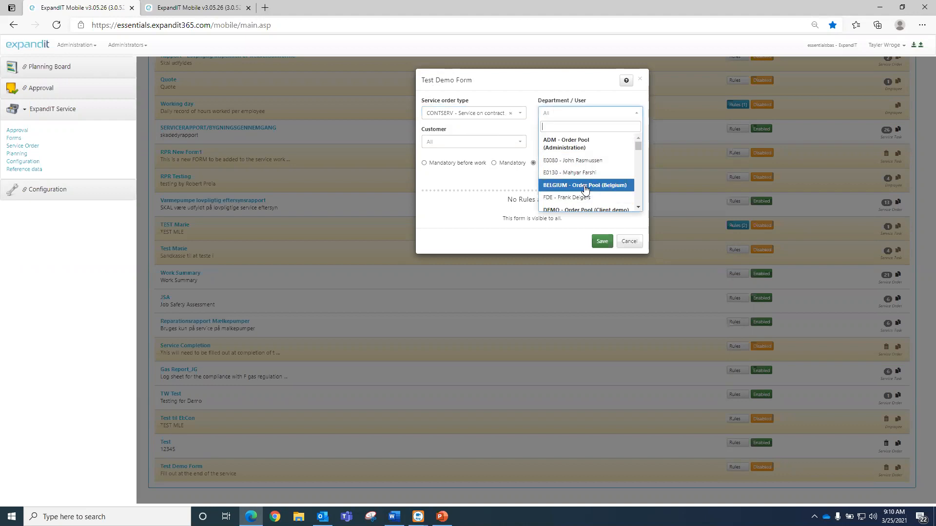
{"action": "left_click", "coordinate": [585, 190]}
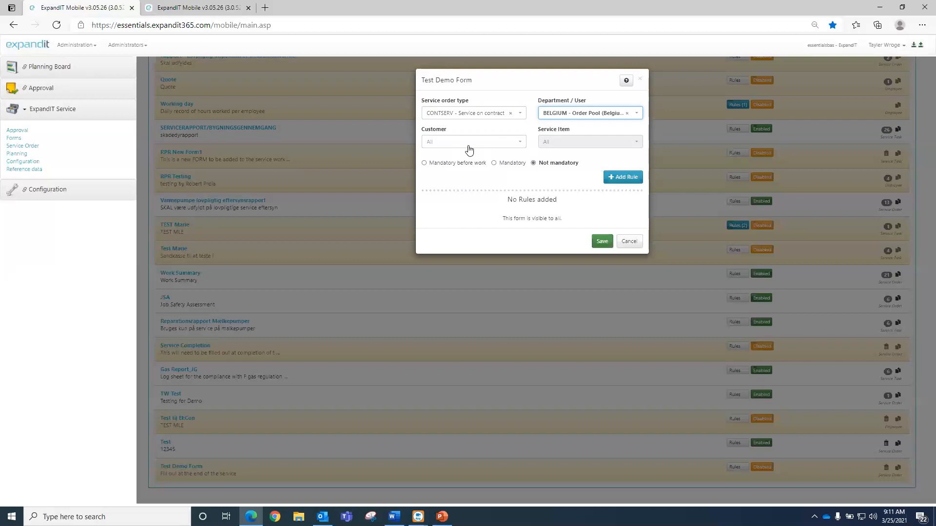
{"action": "left_click", "coordinate": [490, 142]}
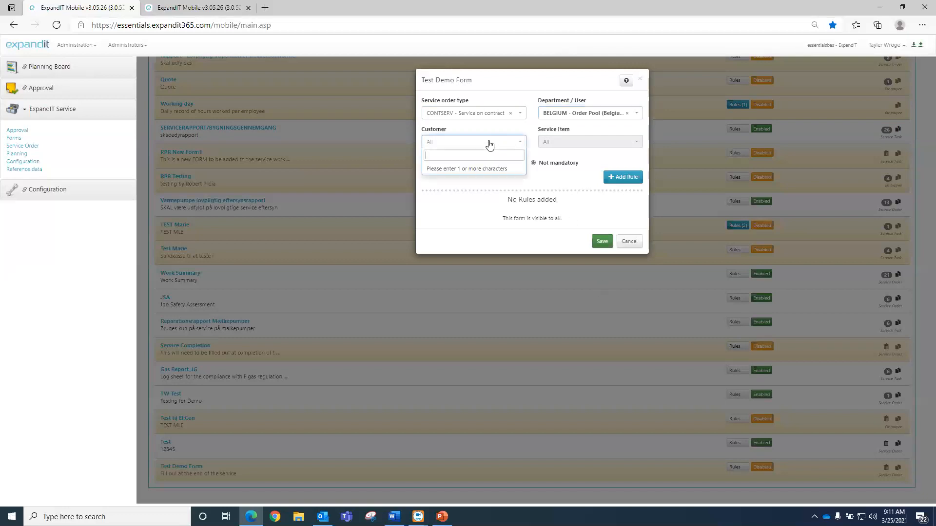
- Set the rule's customer to Trey Research, mark it Mandatory, and save
{"action": "type", "text": "e"}
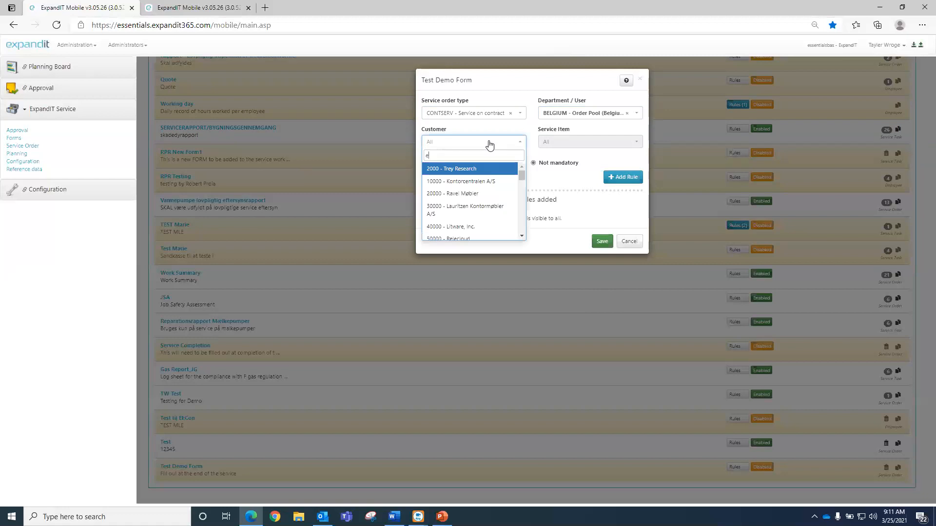
{"action": "left_click", "coordinate": [454, 169]}
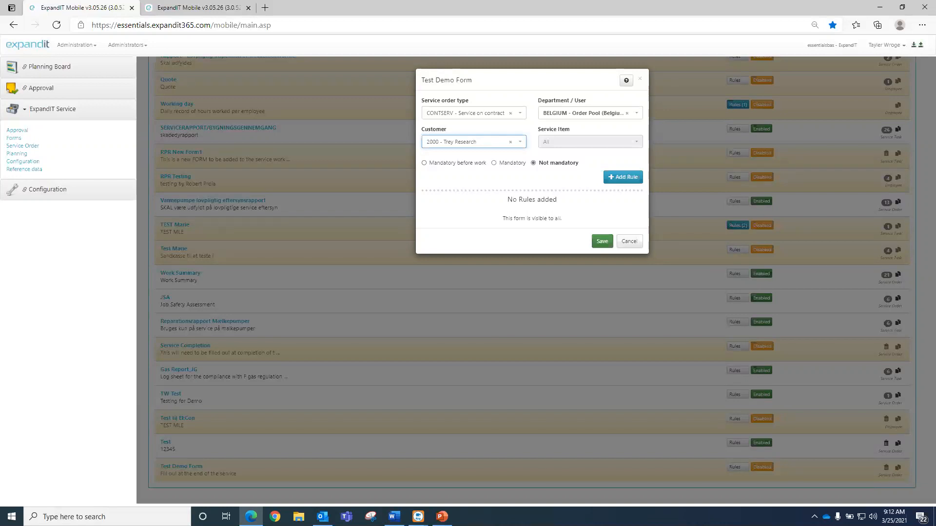
{"action": "left_click", "coordinate": [520, 163]}
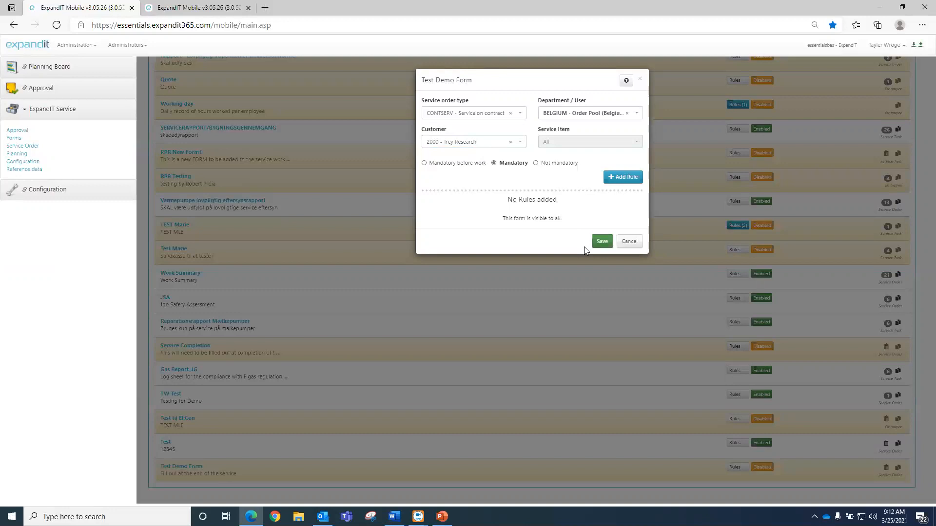
{"action": "left_click", "coordinate": [602, 242]}
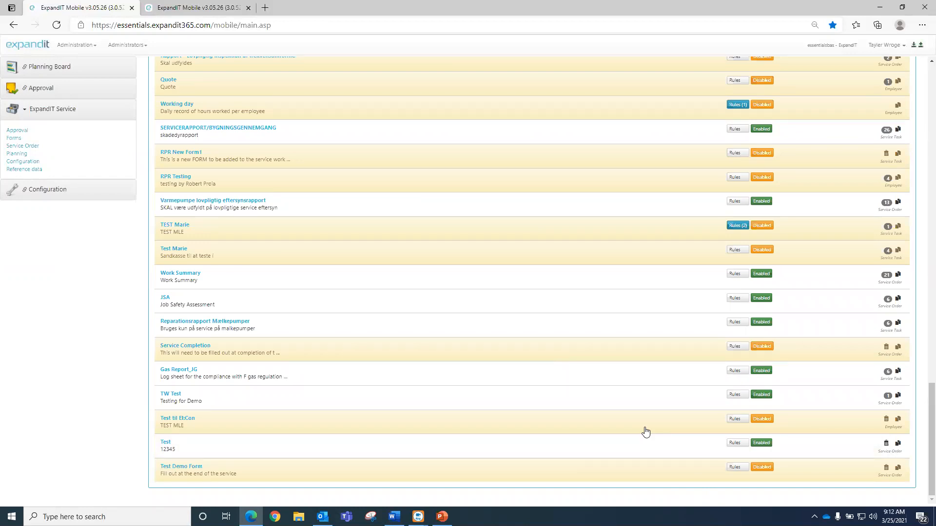
- Review TEST Marie's rules without changes, then open the Test Demo Form details
{"action": "left_click", "coordinate": [736, 226]}
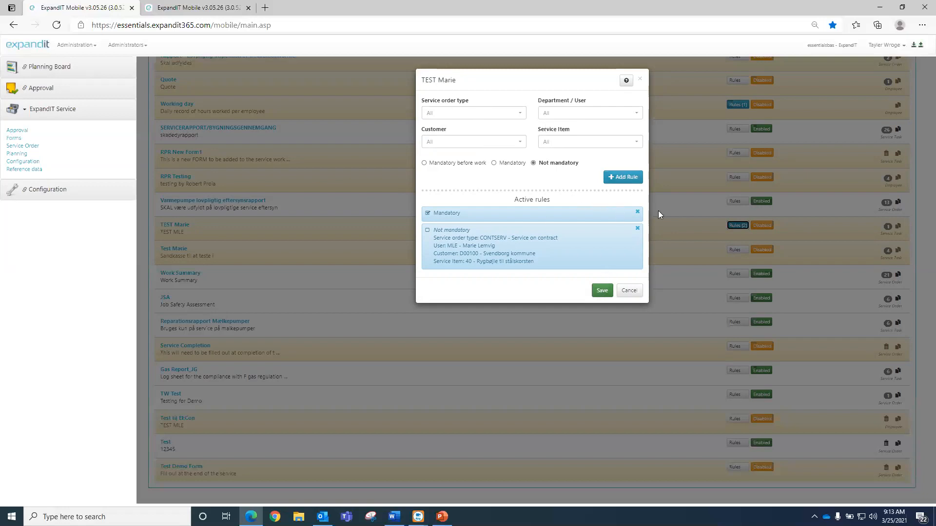
{"action": "left_click", "coordinate": [626, 291]}
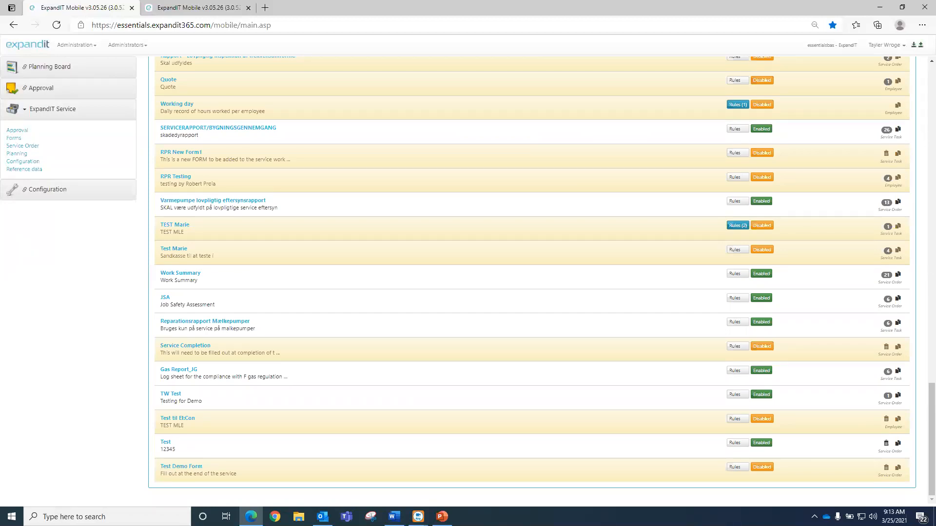
{"action": "left_click", "coordinate": [239, 470]}
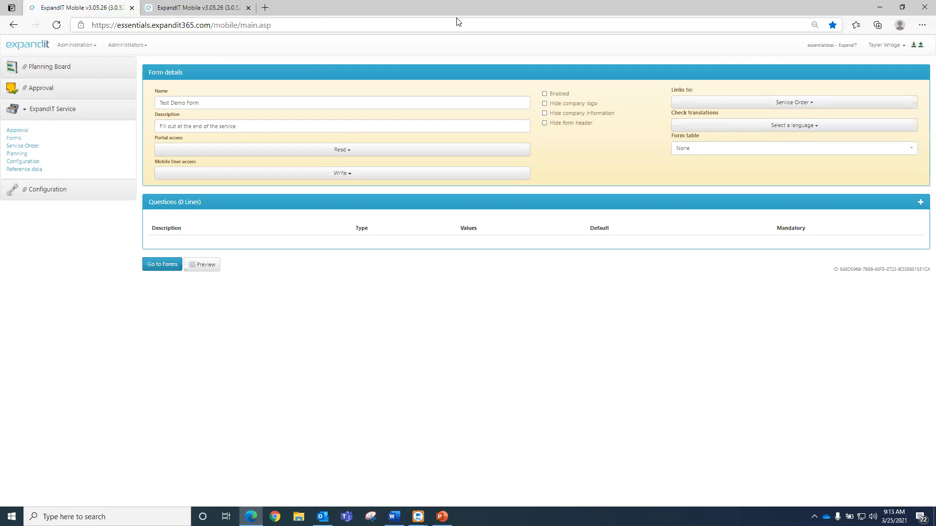
- Keep Read portal access and Write mobile user access, and uncheck Enabled
{"action": "left_click", "coordinate": [219, 152]}
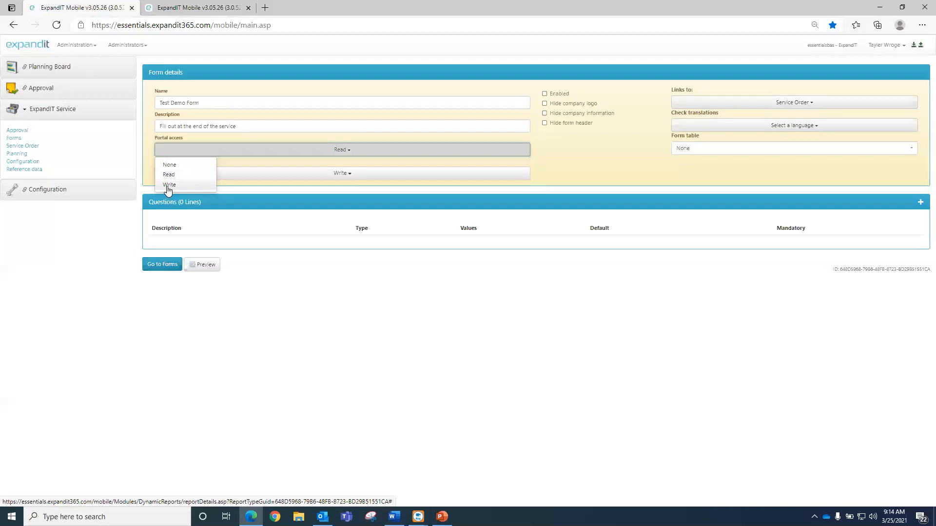
{"action": "left_click", "coordinate": [555, 161]}
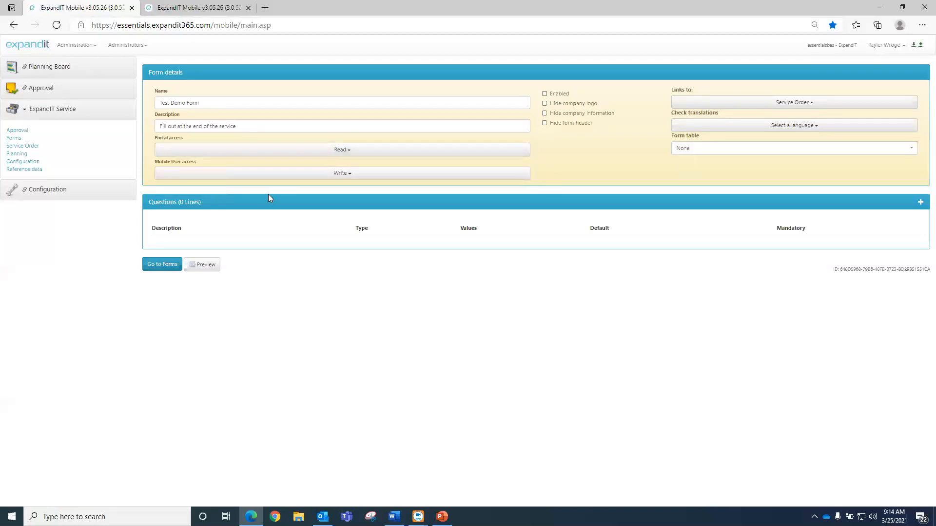
{"action": "left_click", "coordinate": [363, 174]}
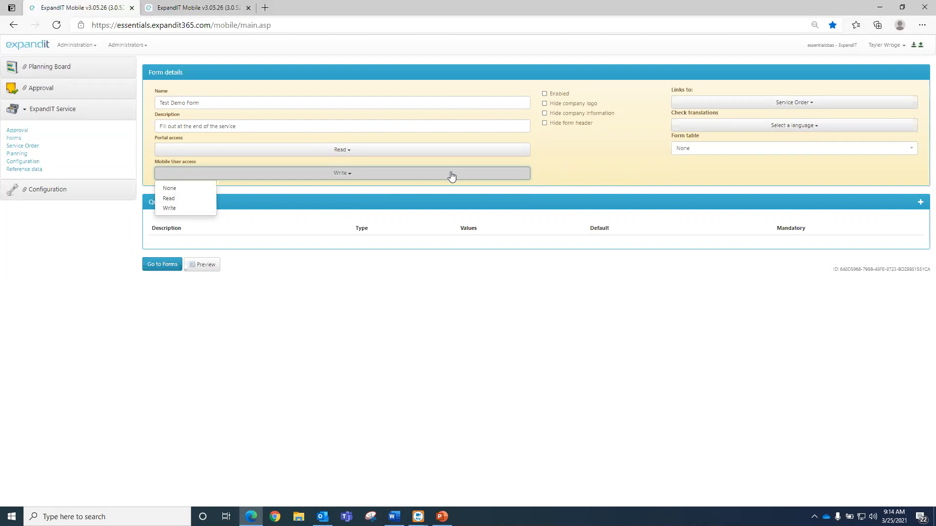
{"action": "left_click", "coordinate": [632, 158]}
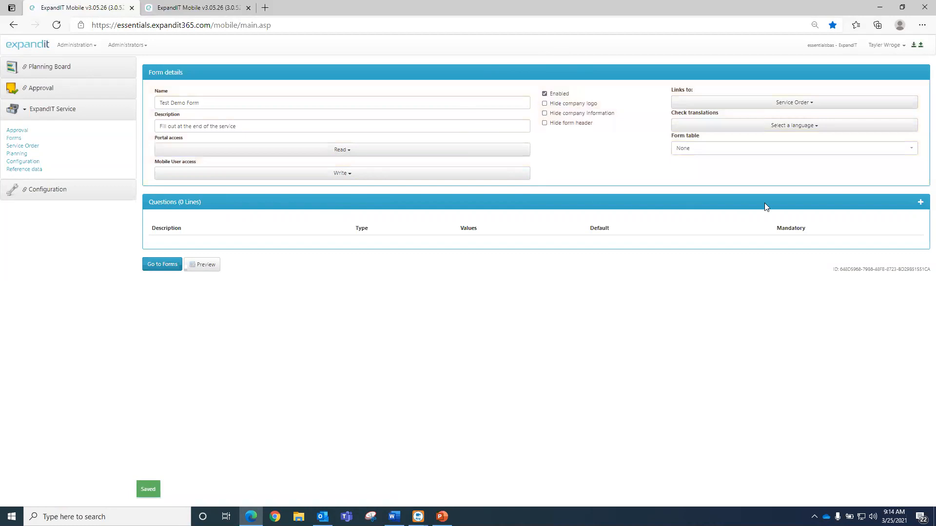
{"action": "left_click", "coordinate": [544, 93]}
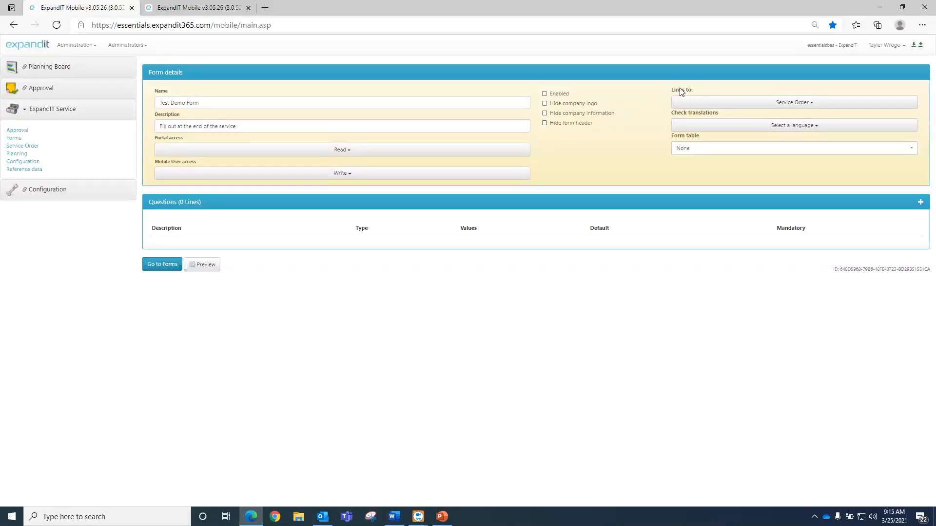
{"action": "left_click", "coordinate": [741, 128]}
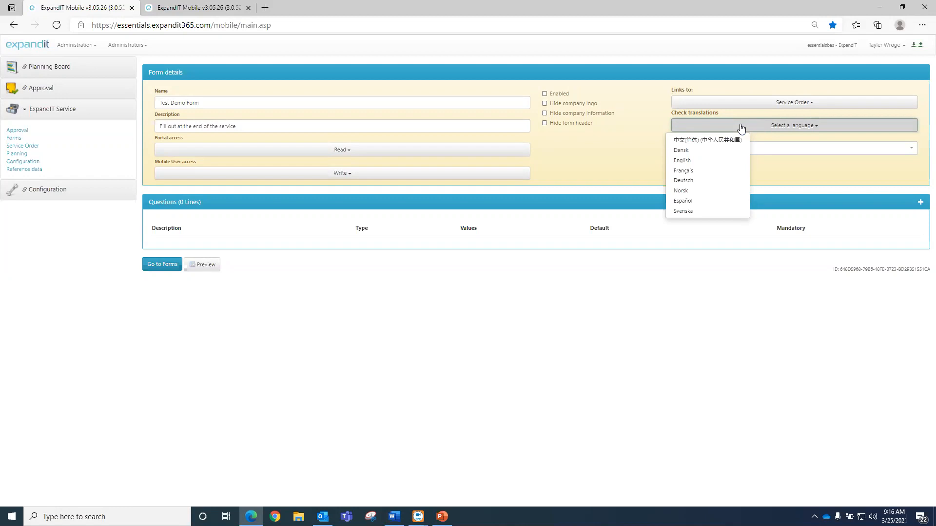
{"action": "left_click", "coordinate": [598, 150]}
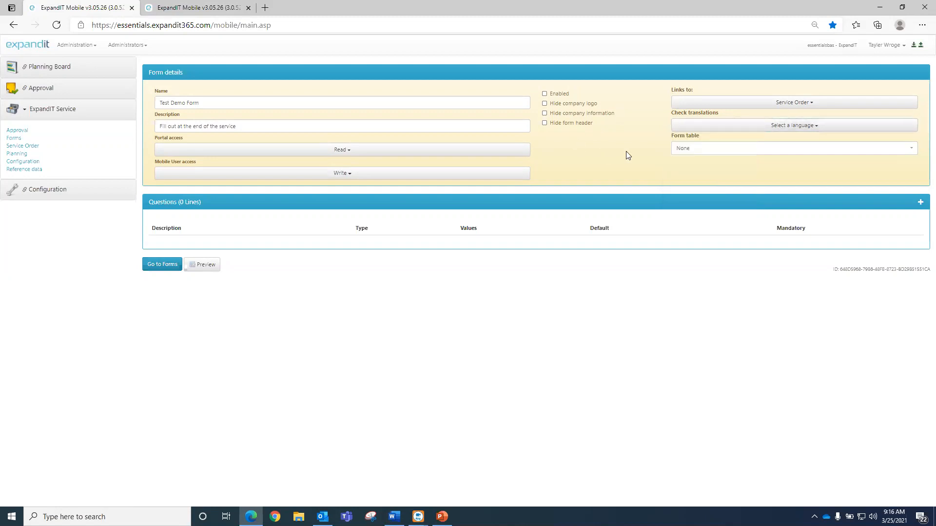
- Set the form table to TEST_DEMO by searching 'TEST_DEM'
{"action": "left_click", "coordinate": [685, 151]}
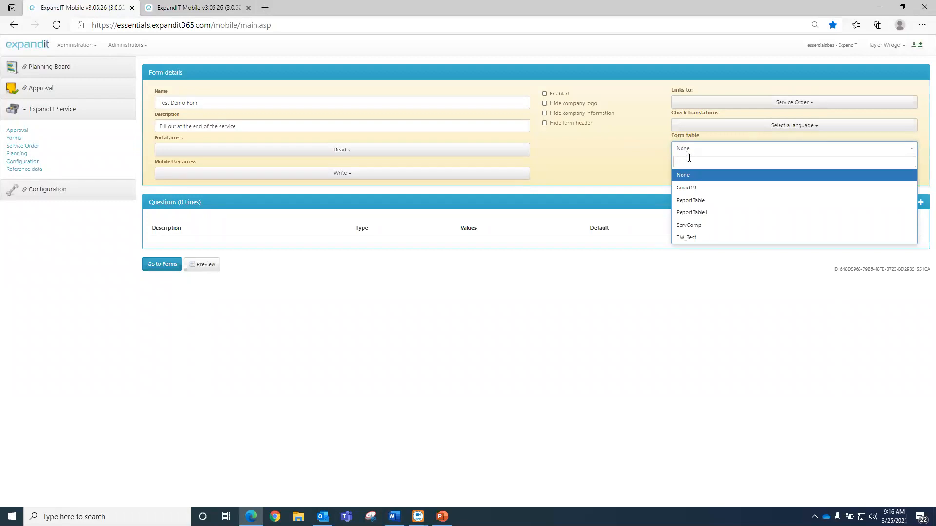
{"action": "type", "text": "TEST_DEMO"}
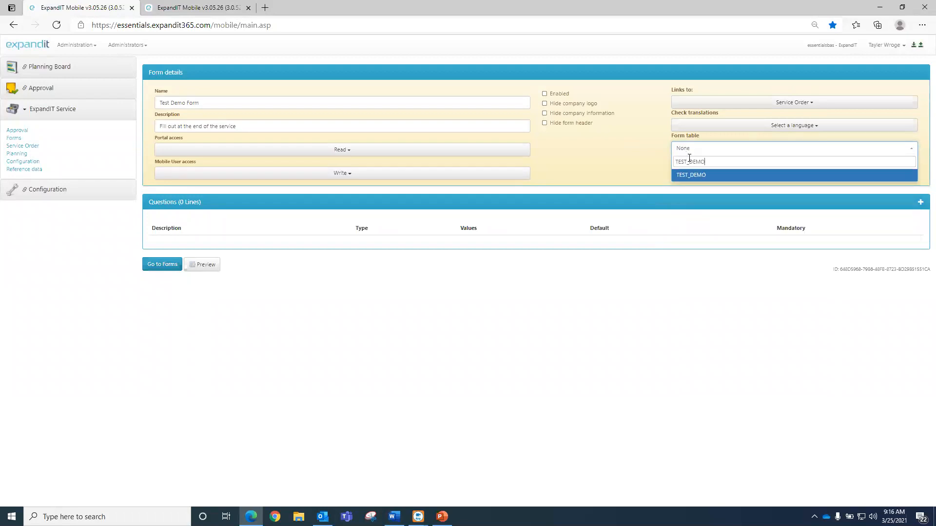
{"action": "left_click", "coordinate": [704, 177]}
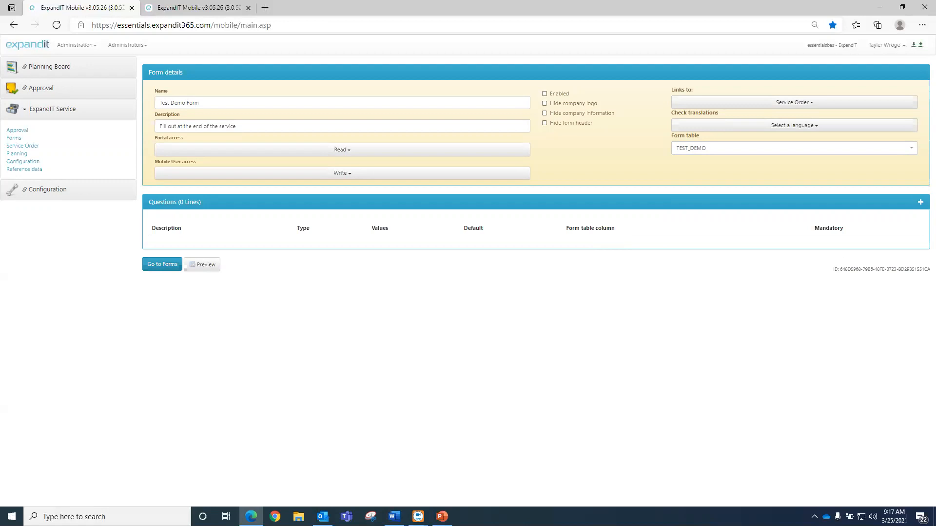
{"action": "key", "text": "alt+Tab"}
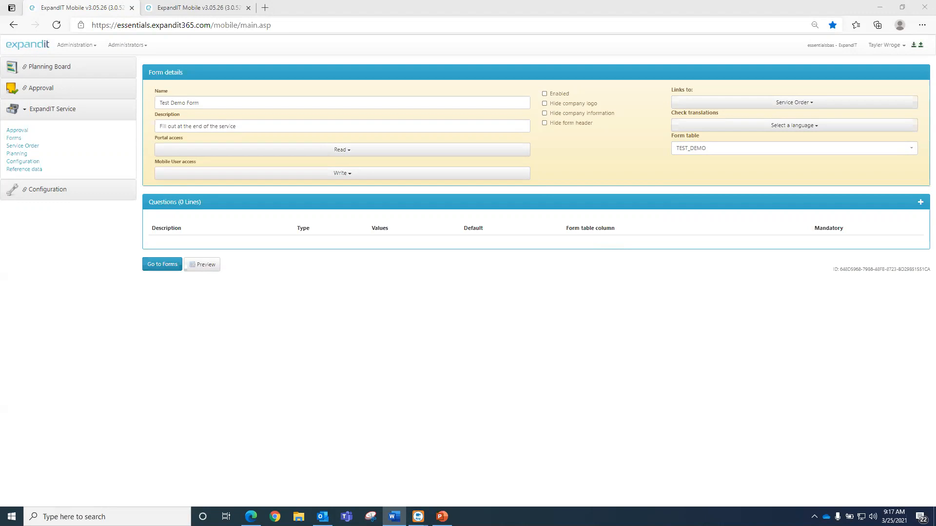
- Add a Caption line reading 'This is not approved until a PO has been sent.' and save it
{"action": "left_click", "coordinate": [920, 203]}
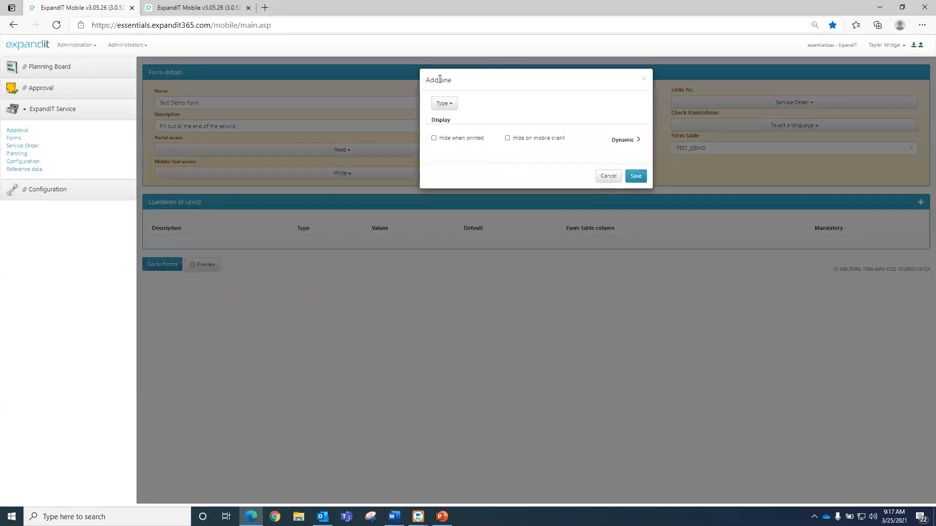
{"action": "left_click", "coordinate": [441, 105]}
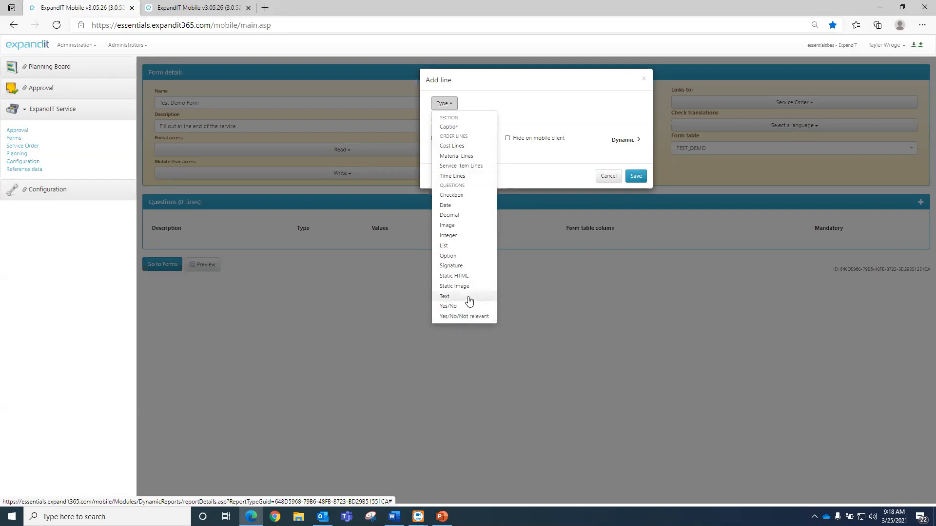
{"action": "left_click", "coordinate": [461, 128]}
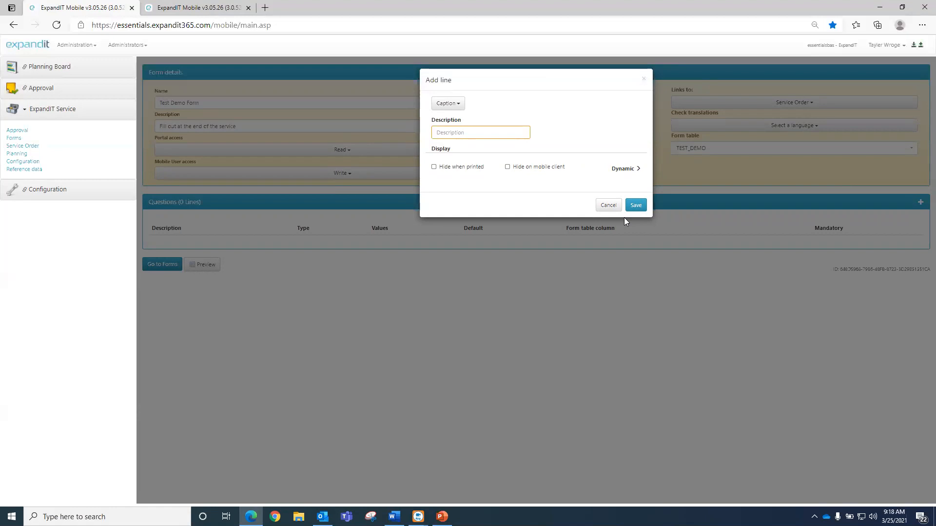
{"action": "left_click", "coordinate": [476, 133]}
{"action": "type", "text": "This is not appro"}
{"action": "type", "text": "ved until a PO ha"}
{"action": "type", "text": "s been sent"}
{"action": "type", "text": "."}
{"action": "left_click", "coordinate": [636, 207]}
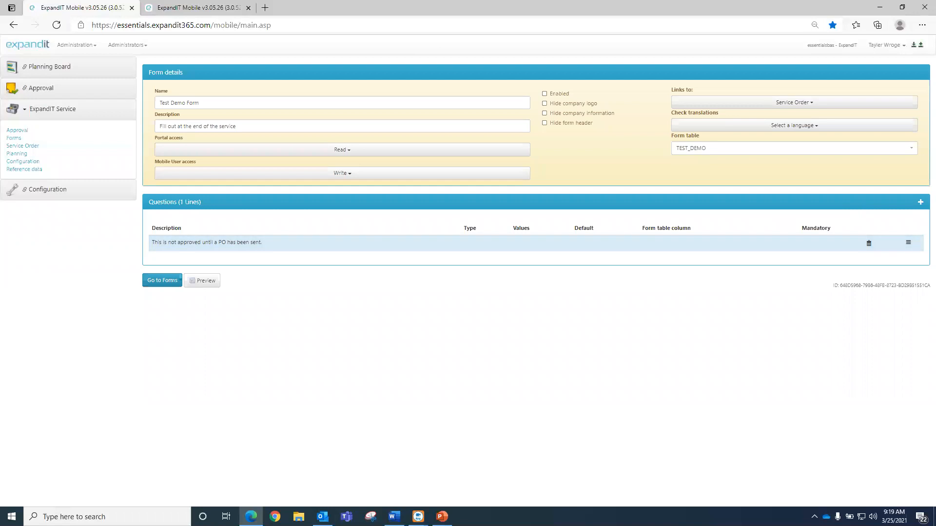
- Start a new Cost Lines line with details and prices shown and the total turned off
{"action": "left_click", "coordinate": [920, 202]}
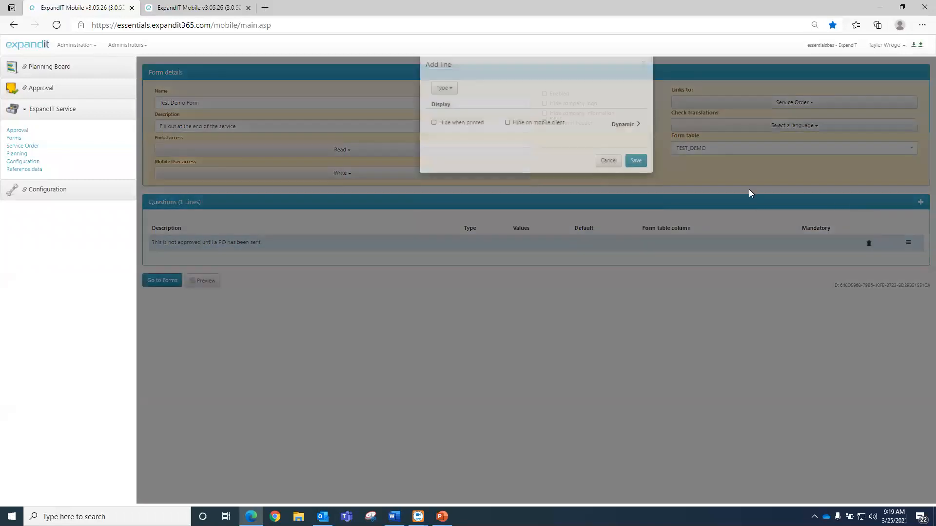
{"action": "left_click", "coordinate": [450, 106]}
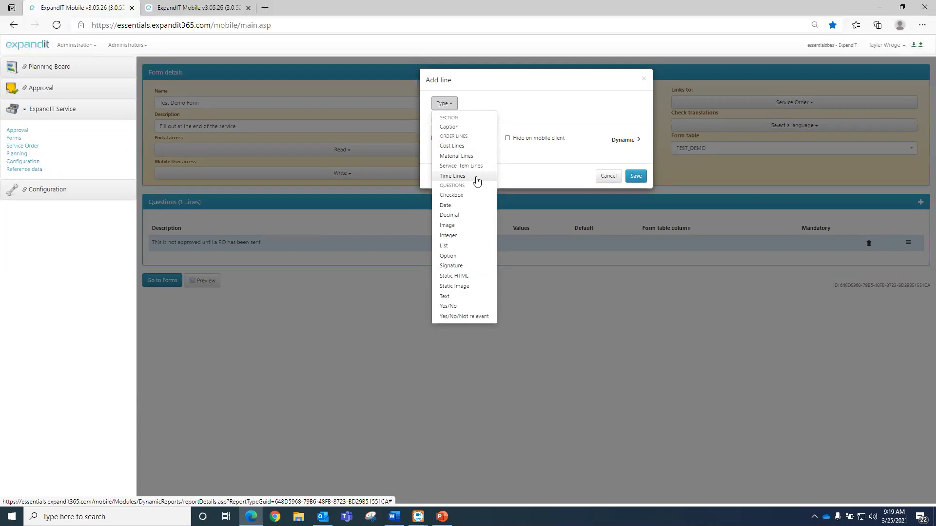
{"action": "left_click", "coordinate": [470, 147]}
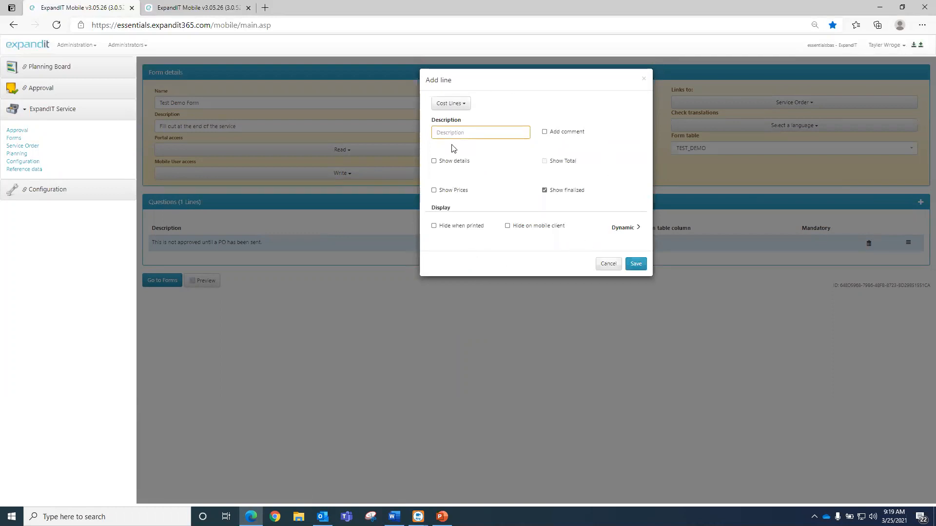
{"action": "type", "text": "Cost Lines"}
{"action": "left_click", "coordinate": [461, 162]}
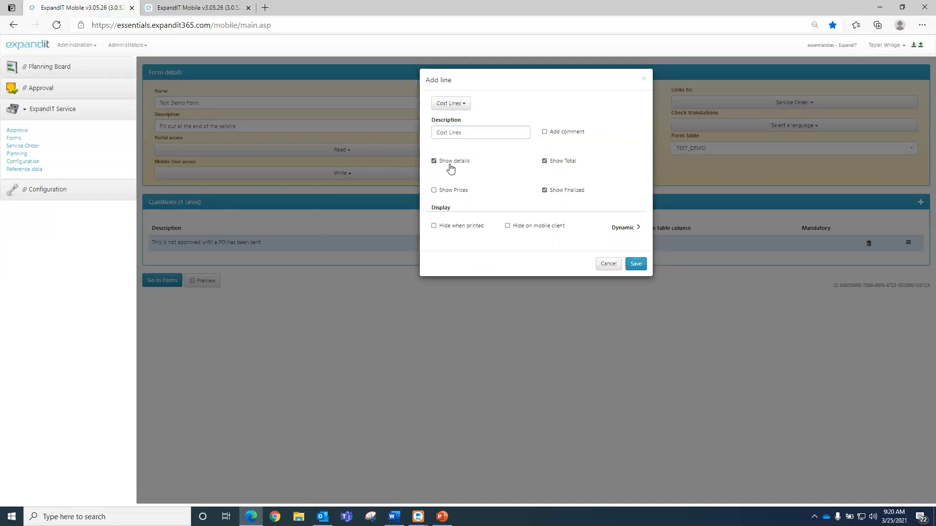
{"action": "left_click", "coordinate": [545, 161]}
{"action": "left_click", "coordinate": [462, 193]}
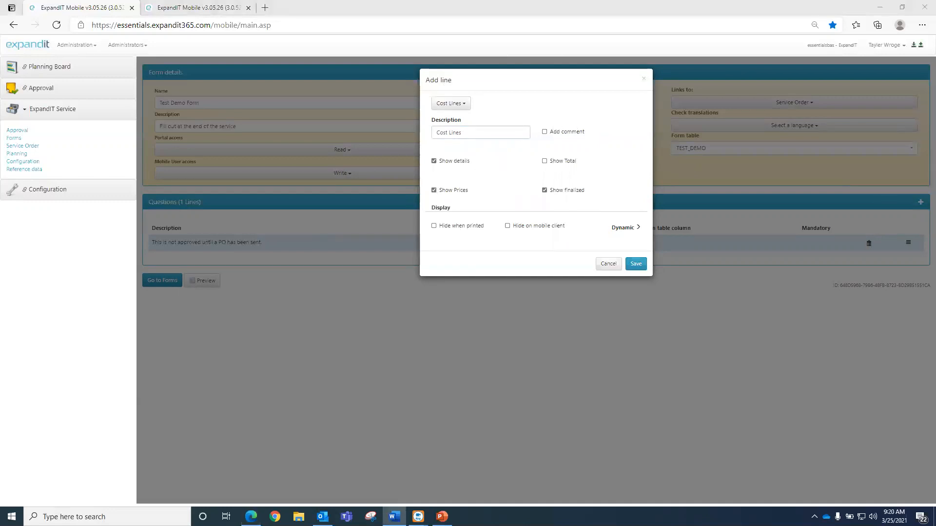
{"action": "left_click", "coordinate": [437, 106]}
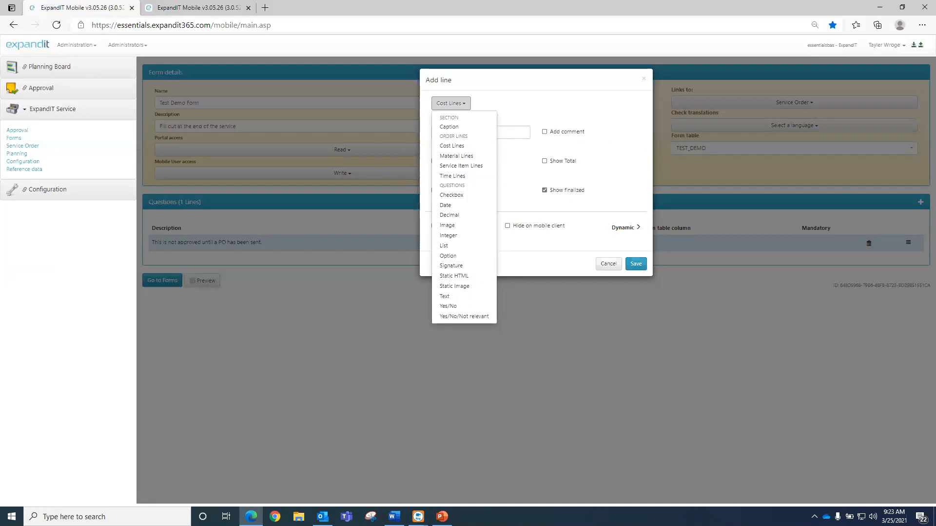
- Make the new line a Checkbox asking 'How did the service go?' with help text about exceeding customer expectations
{"action": "left_click", "coordinate": [456, 197]}
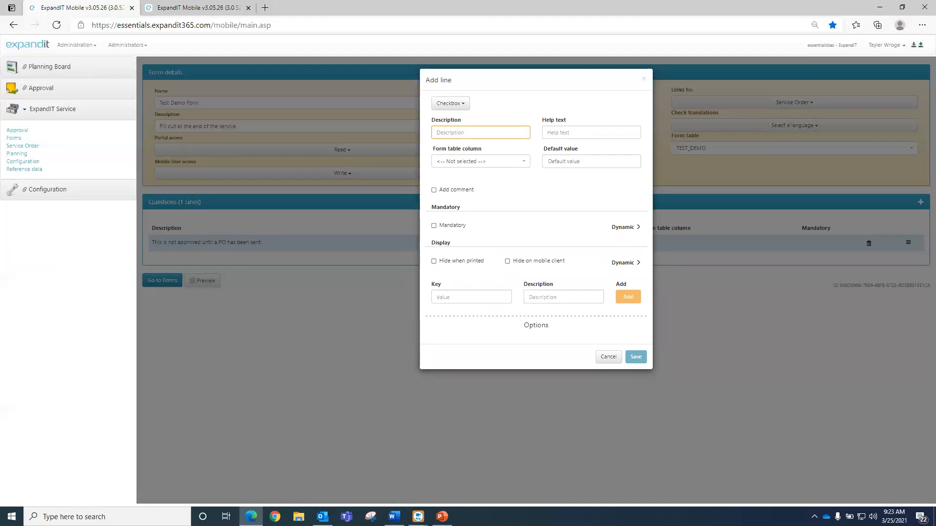
{"action": "left_click", "coordinate": [465, 132]}
{"action": "type", "text": "How did the service go?"}
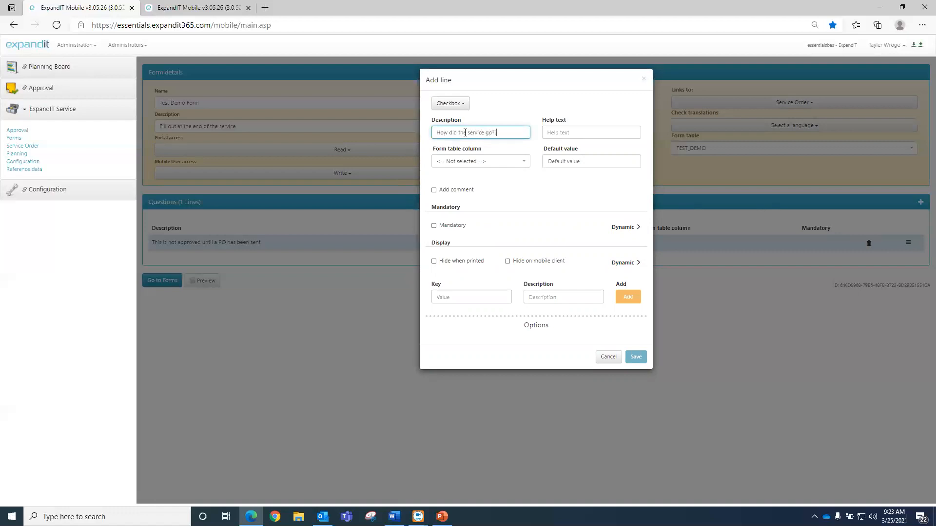
{"action": "key", "text": "Tab"}
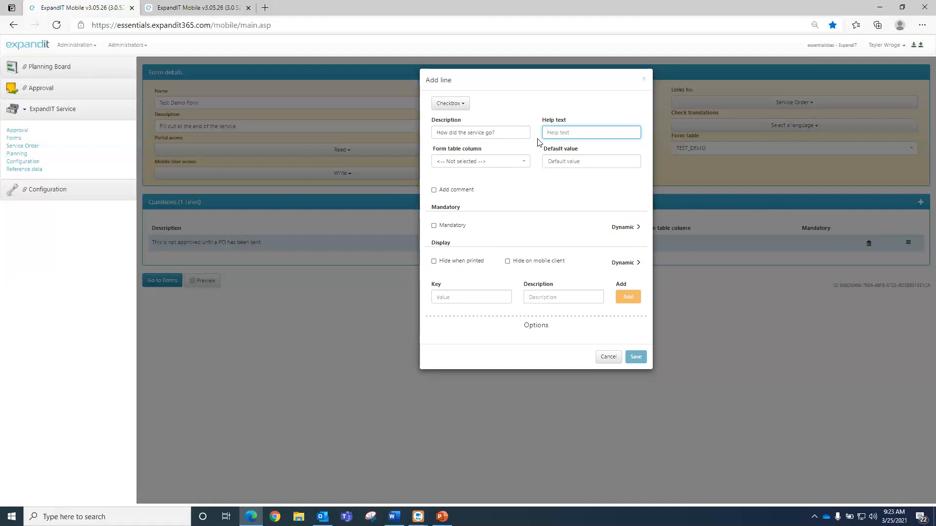
{"action": "type", "text": "We want to"}
{"action": "type", "text": " excee"}
{"action": "type", "text": "d"}
{"action": "type", "text": " our cust"}
{"action": "type", "text": "omer expectations."}
{"action": "left_click", "coordinate": [496, 178]}
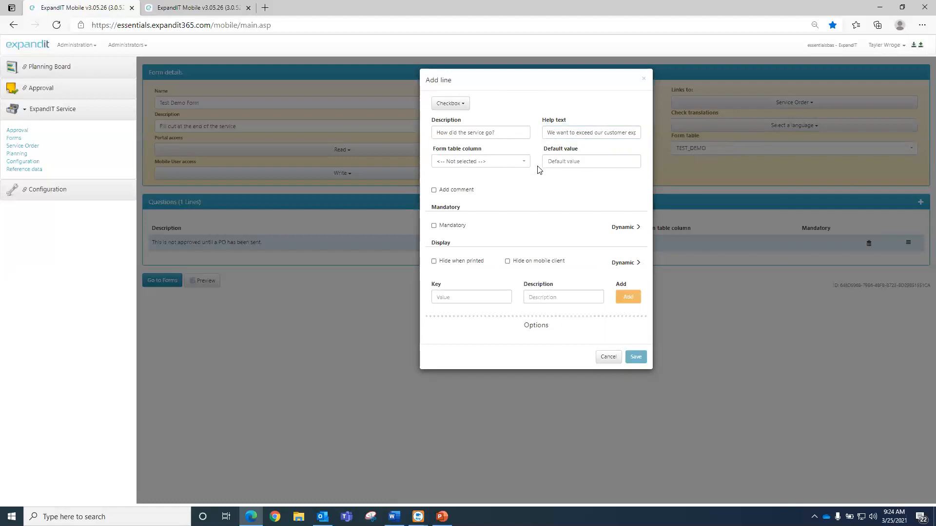
{"action": "left_click", "coordinate": [484, 165]}
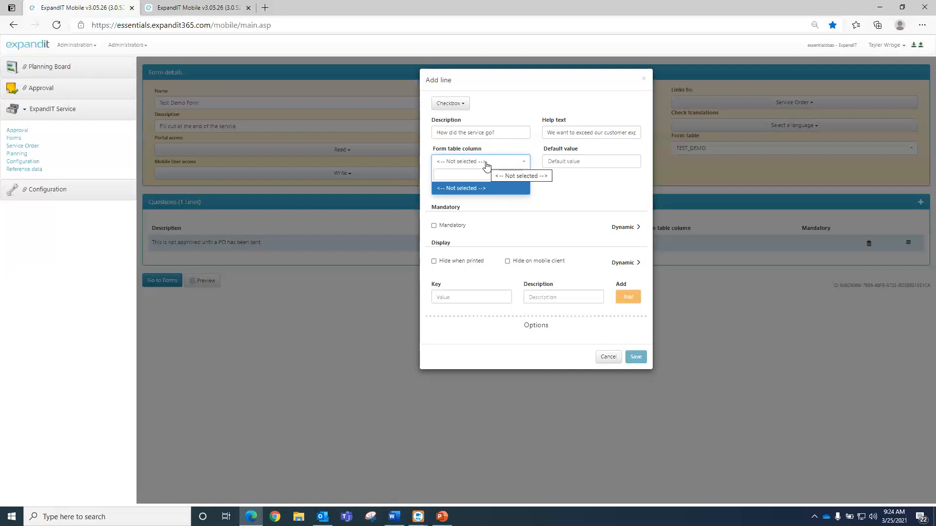
- Map the checkbox question to the Service_Score form table column
{"action": "type", "text": "Serv"}
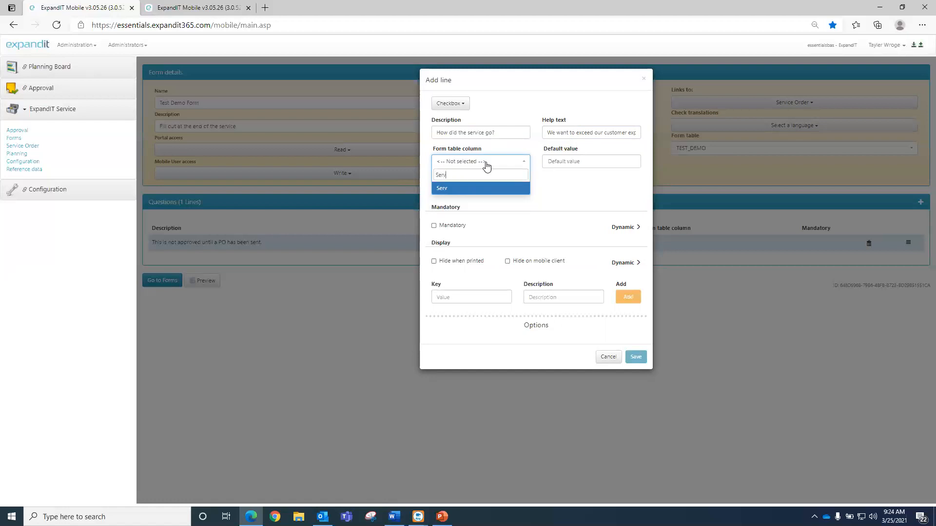
{"action": "type", "text": "ice_Score"}
{"action": "left_click", "coordinate": [487, 166]}
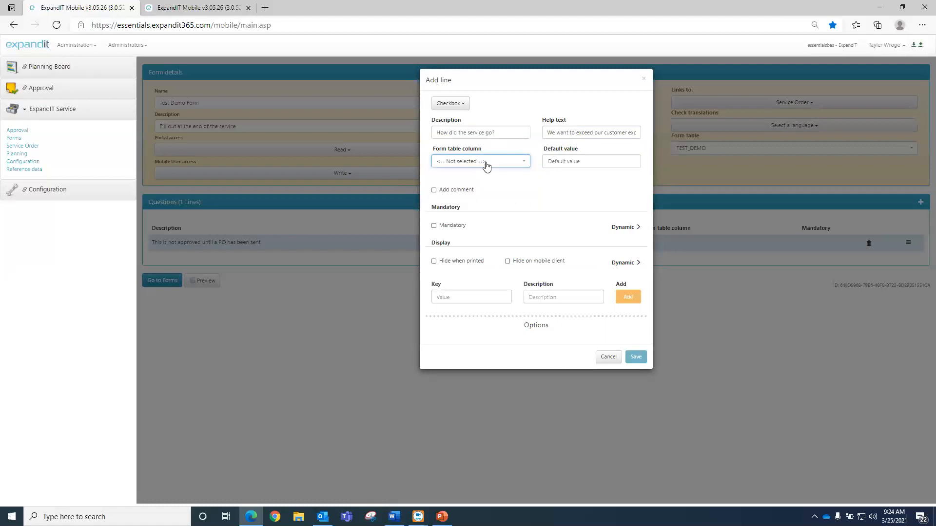
{"action": "left_click", "coordinate": [486, 166]}
{"action": "type", "text": "Service_SC"}
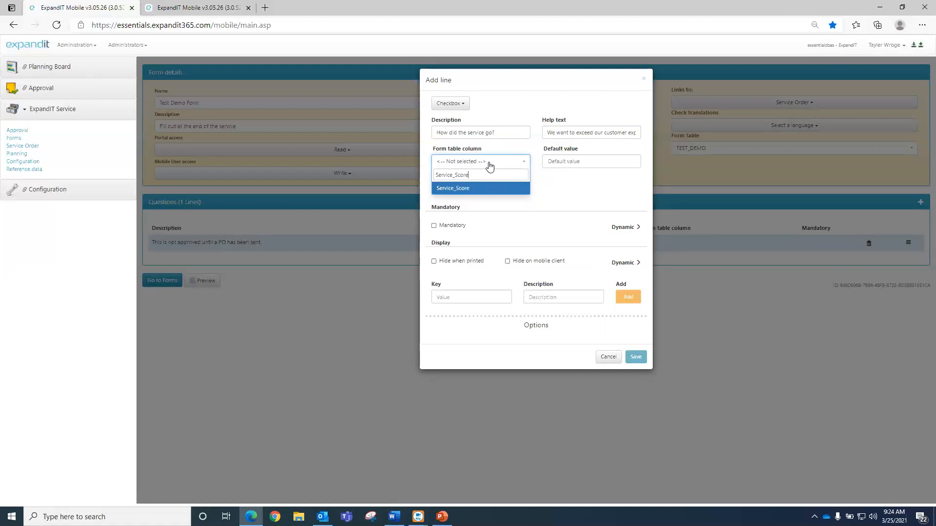
{"action": "left_click", "coordinate": [466, 188]}
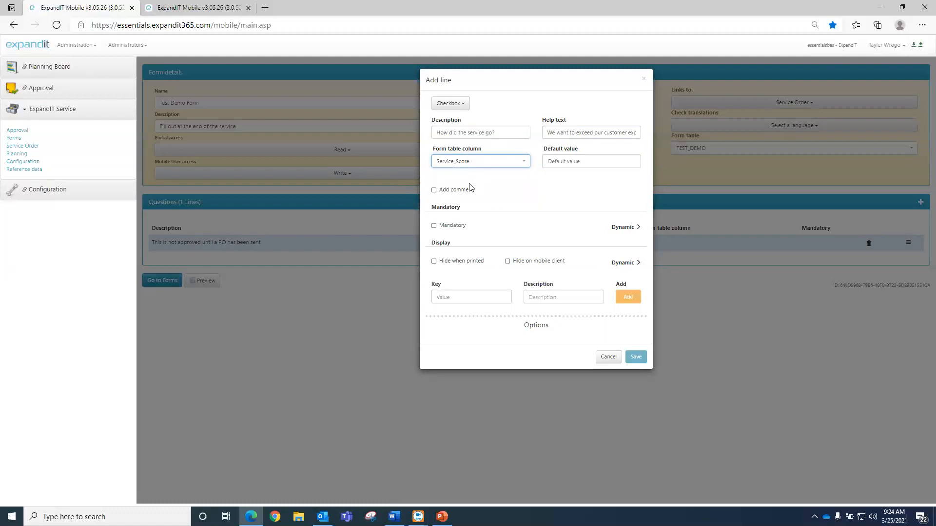
{"action": "left_click", "coordinate": [572, 162]}
- Turn on Add comment and Mandatory, expand Dynamic, and remove the empty condition row
{"action": "left_click", "coordinate": [452, 194]}
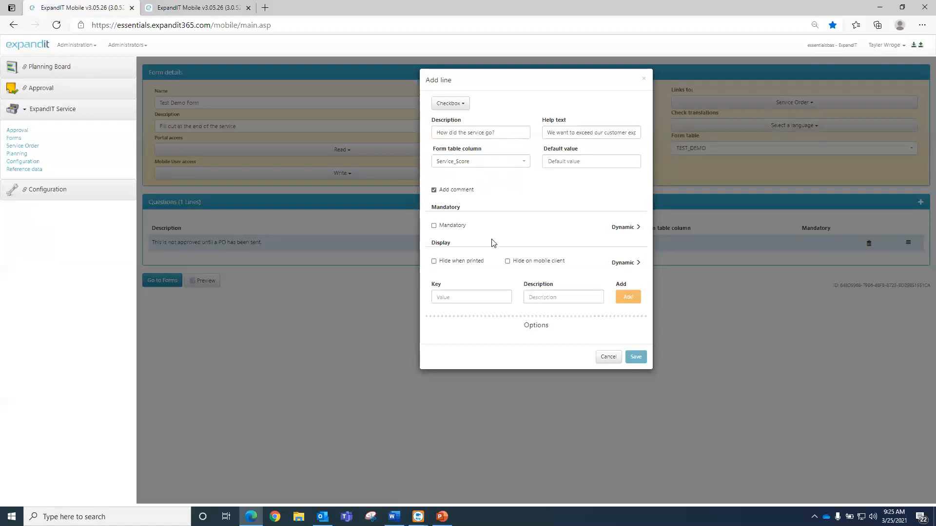
{"action": "left_click", "coordinate": [446, 224]}
{"action": "left_click", "coordinate": [627, 228]}
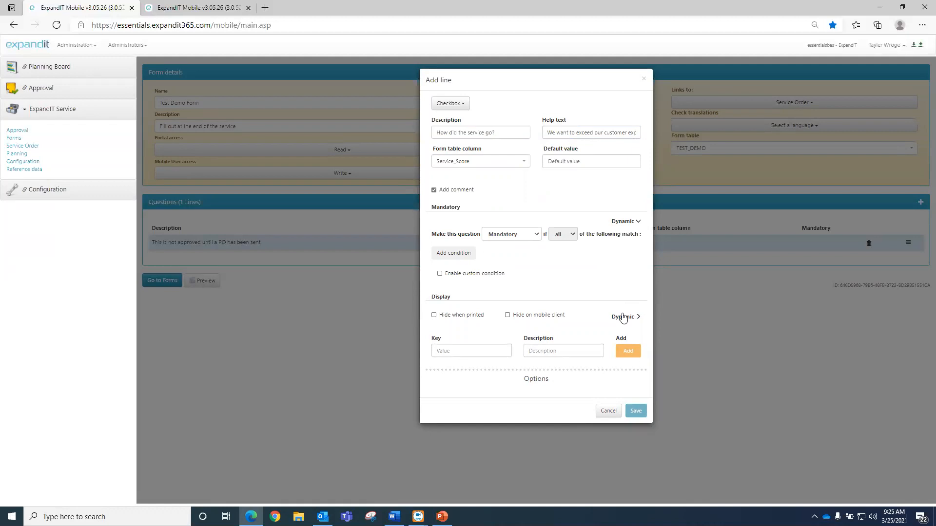
{"action": "left_click", "coordinate": [455, 257]}
{"action": "left_click", "coordinate": [482, 253]}
{"action": "left_click", "coordinate": [481, 253]}
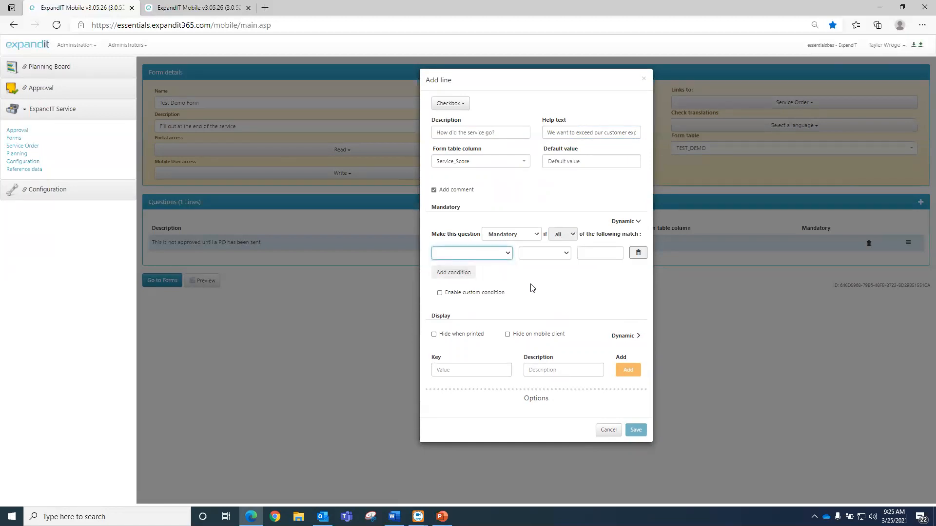
{"action": "left_click", "coordinate": [638, 253]}
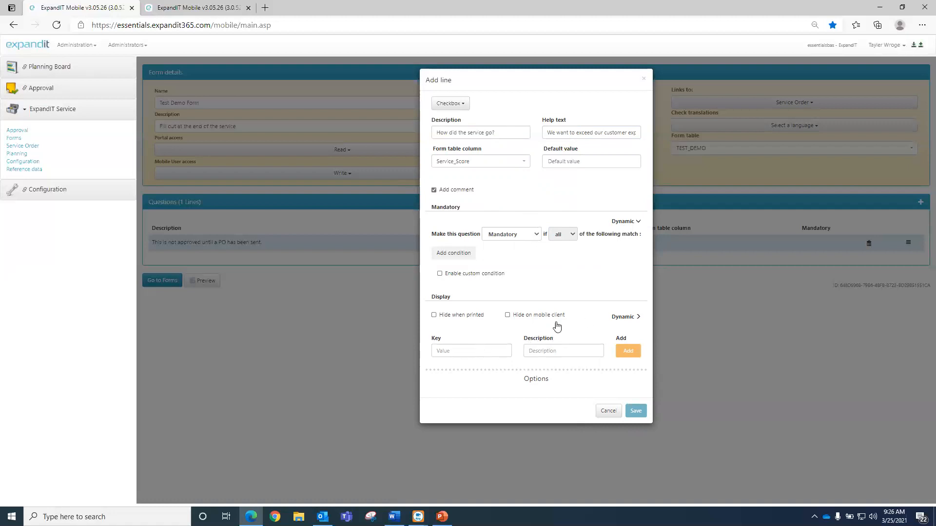
- Add options Excellent 'Exceeded Expectations' and Good 'Completed the job but it went longer than expected'
{"action": "left_click", "coordinate": [484, 350]}
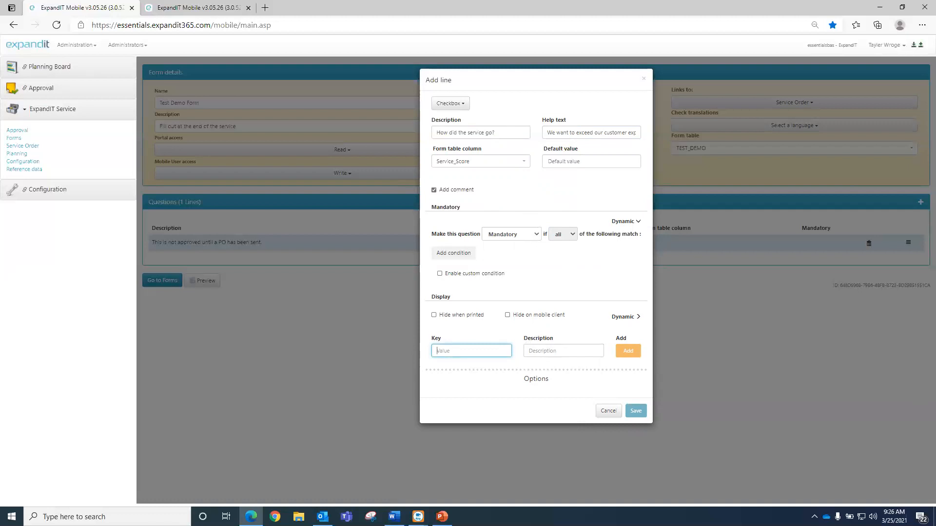
{"action": "type", "text": "Excellent"}
{"action": "key", "text": "Tab"}
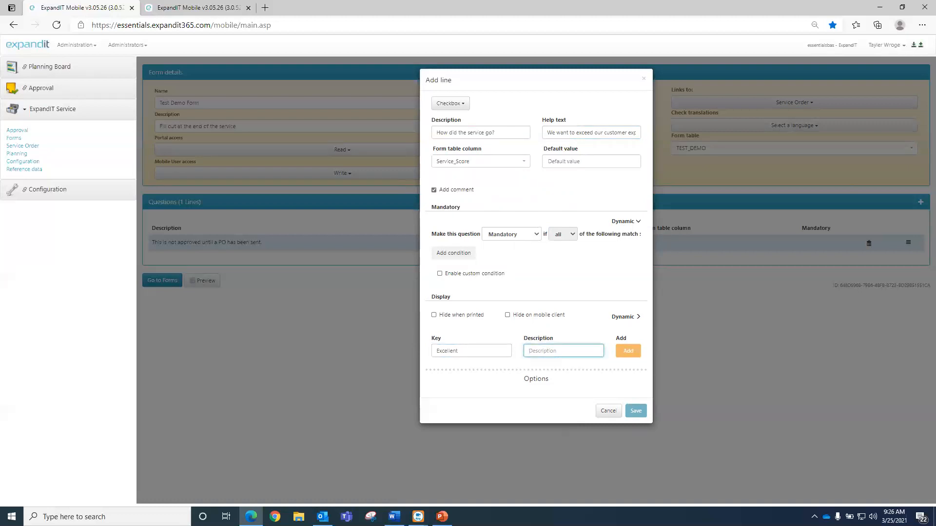
{"action": "type", "text": "Exceeded Expectations"}
{"action": "left_click", "coordinate": [627, 351]}
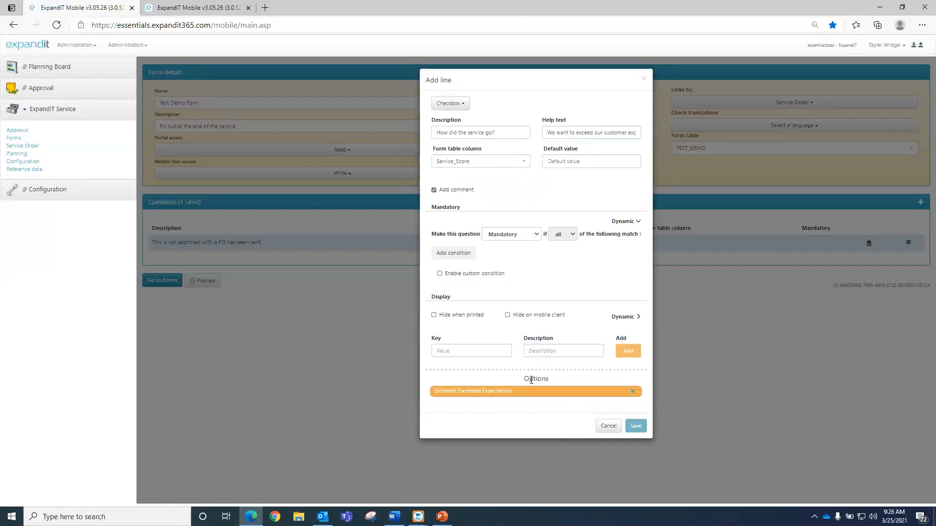
{"action": "left_click", "coordinate": [442, 351]}
{"action": "type", "text": "Goo"}
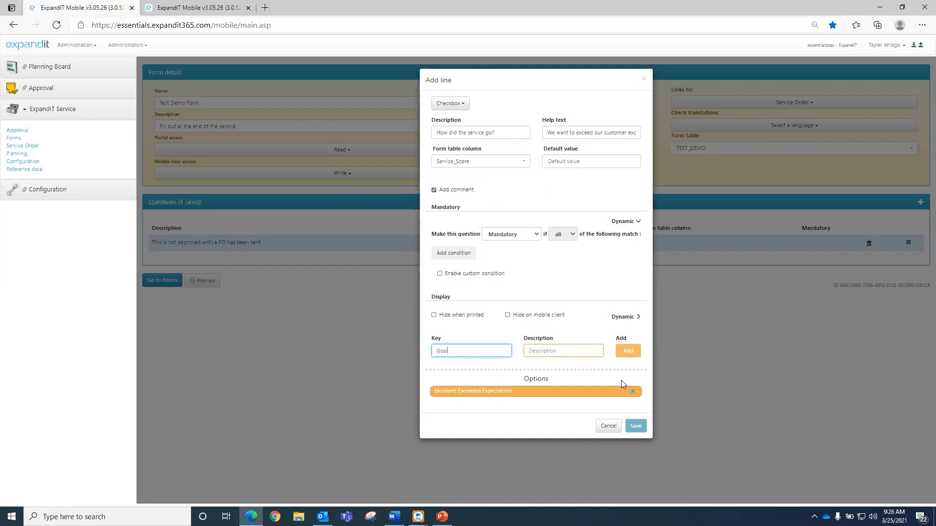
{"action": "type", "text": "d"}
{"action": "key", "text": "Tab"}
{"action": "type", "text": "C"}
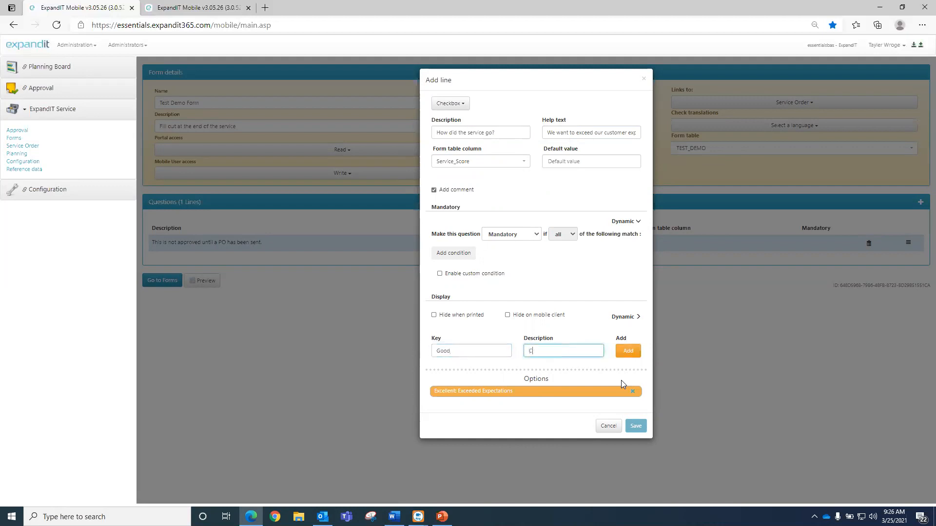
{"action": "type", "text": "ompleted the job"}
{"action": "type", "text": " but it went lo"}
{"action": "type", "text": "nger than expect"}
{"action": "type", "text": "ed"}
{"action": "left_click", "coordinate": [628, 351]}
- Add option Bad 'Did not complete on time', turn comments off, and make the question simply mandatory
{"action": "left_click", "coordinate": [488, 355]}
{"action": "type", "text": "Bad"}
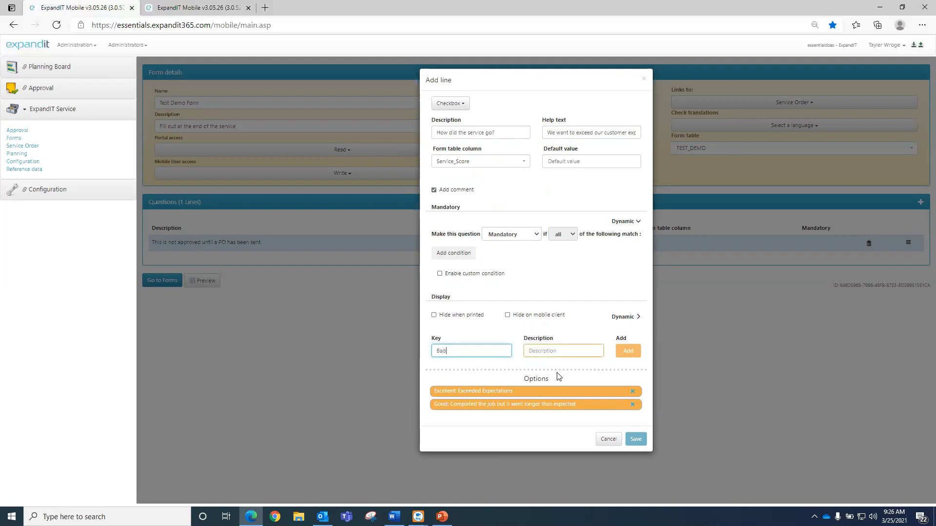
{"action": "key", "text": "Tab"}
{"action": "type", "text": "Did not complete on time"}
{"action": "left_click", "coordinate": [637, 351]}
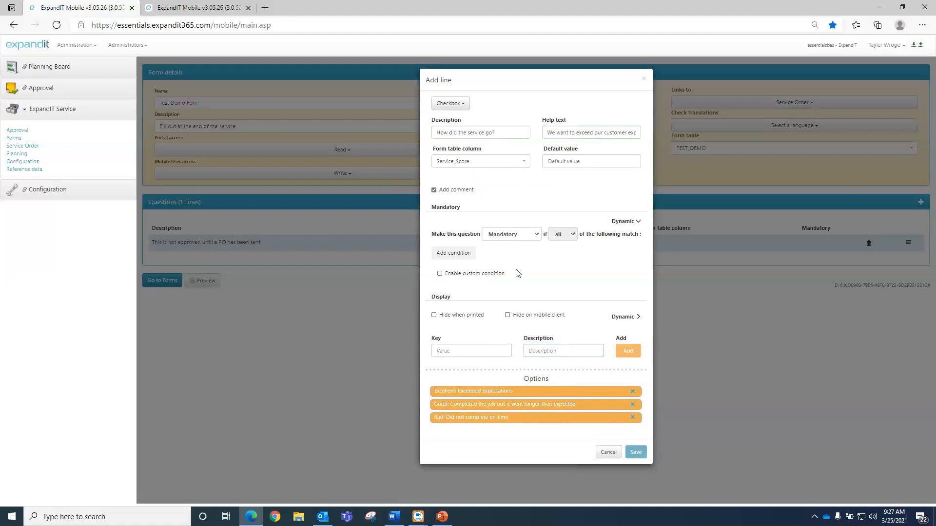
{"action": "left_click", "coordinate": [446, 190]}
{"action": "left_click", "coordinate": [625, 223]}
- Save the checkbox question, then switch to the existing 18-question TW_Test form
{"action": "left_click", "coordinate": [636, 398]}
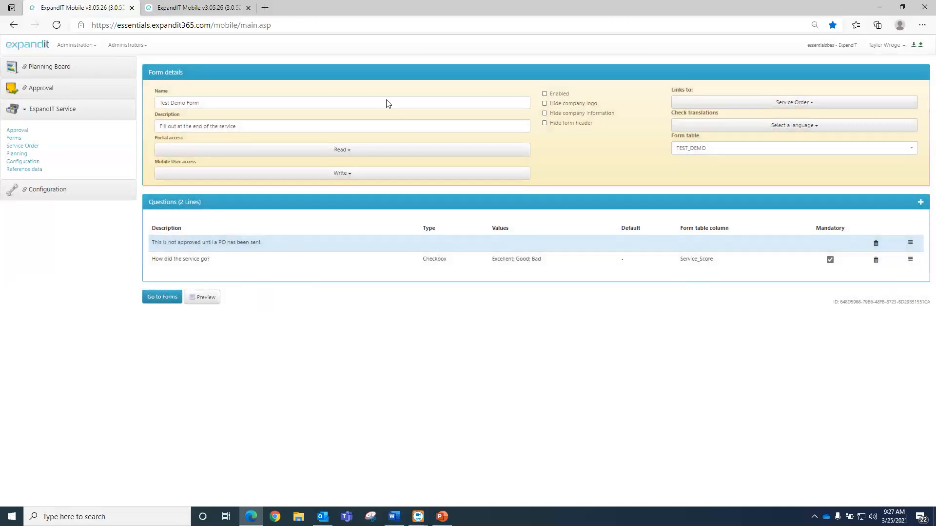
{"action": "key", "text": "alt+Tab"}
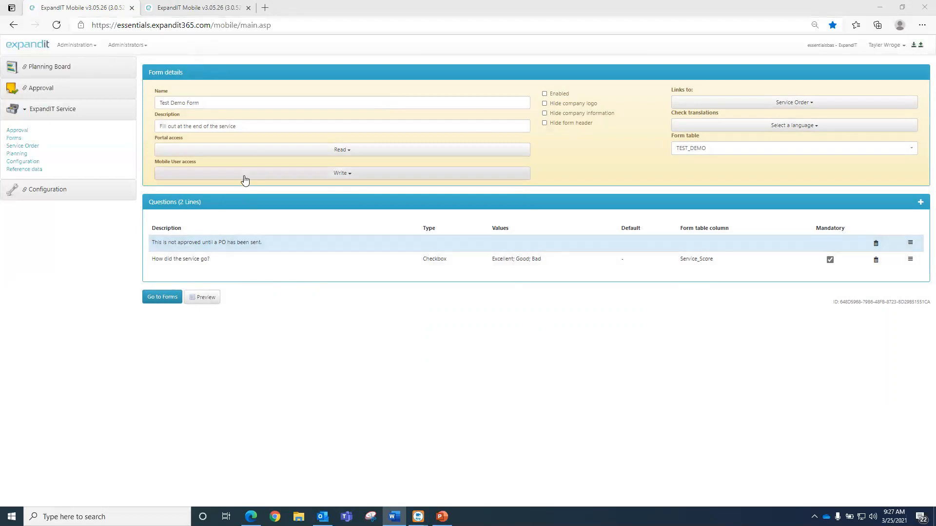
{"action": "left_click", "coordinate": [199, 8]}
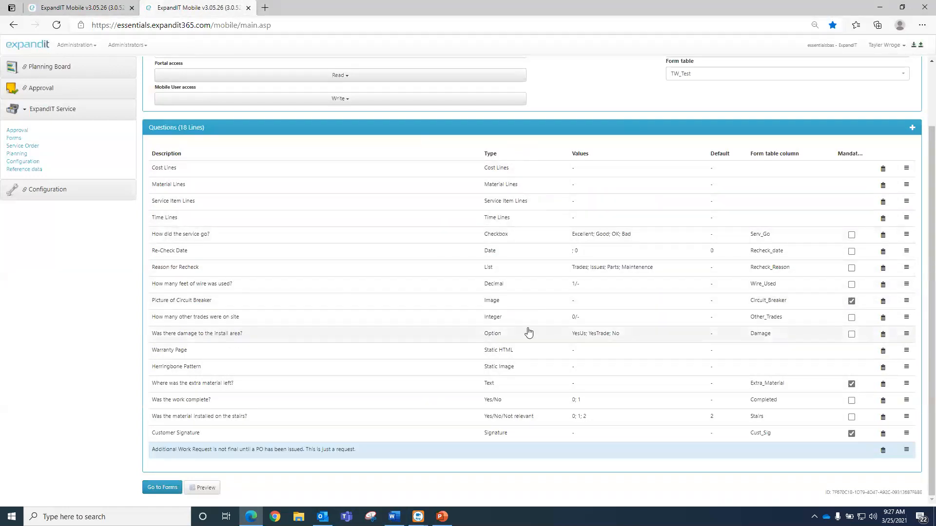
- Open the Re-Check Date line, a Date question mapped to Recheck_date
{"action": "left_click", "coordinate": [520, 252]}
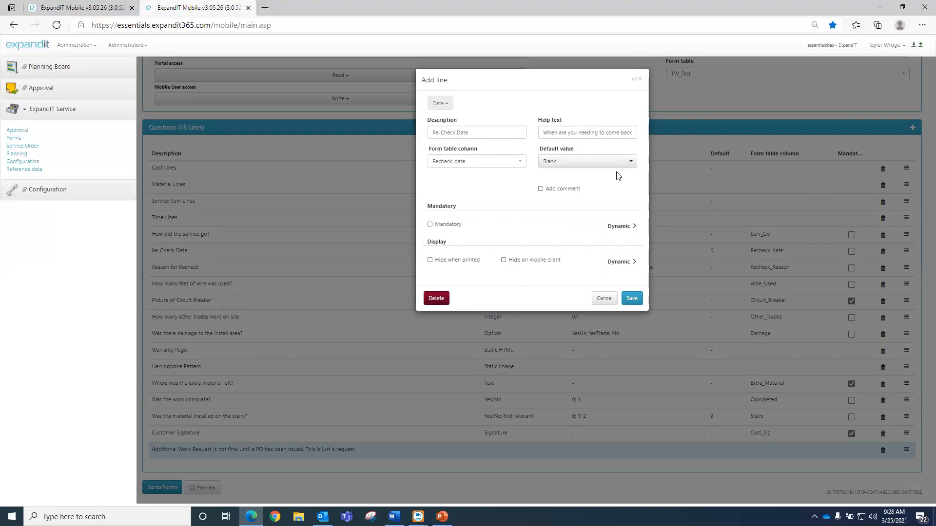
- Set Re-Check Date's default value to Today and save, then open Reason for Recheck
{"action": "left_click", "coordinate": [580, 165]}
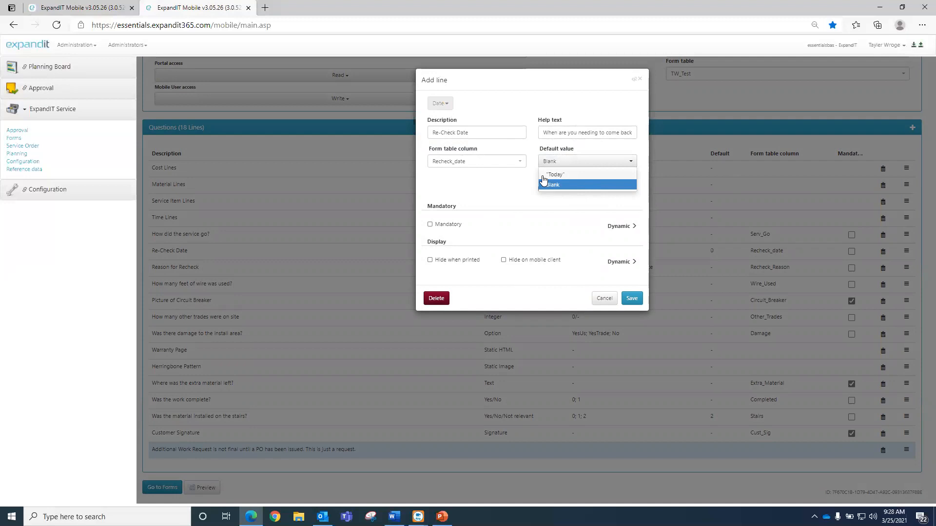
{"action": "left_click", "coordinate": [564, 175]}
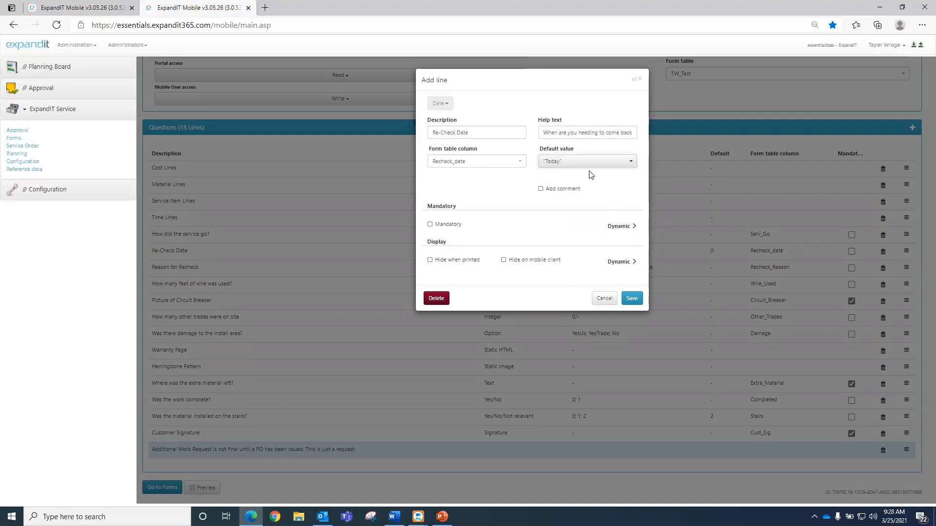
{"action": "left_click", "coordinate": [631, 298]}
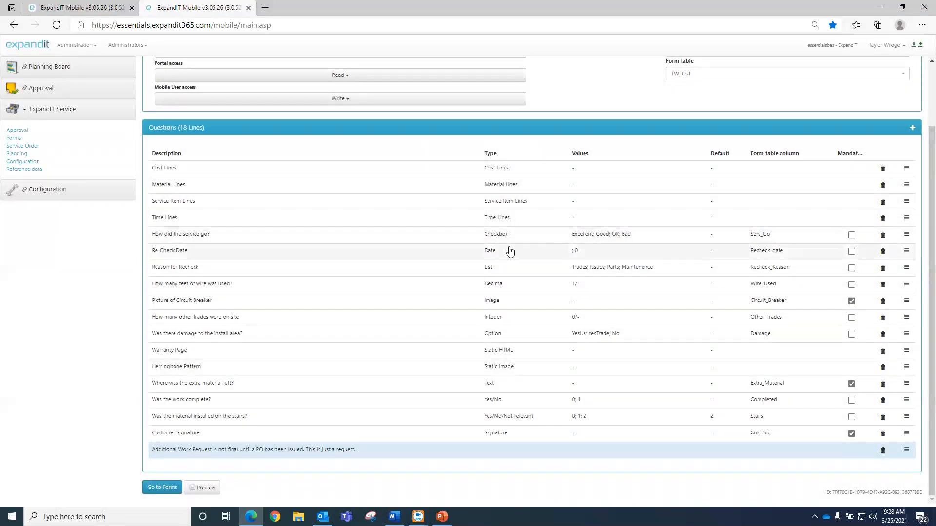
{"action": "left_click", "coordinate": [520, 266]}
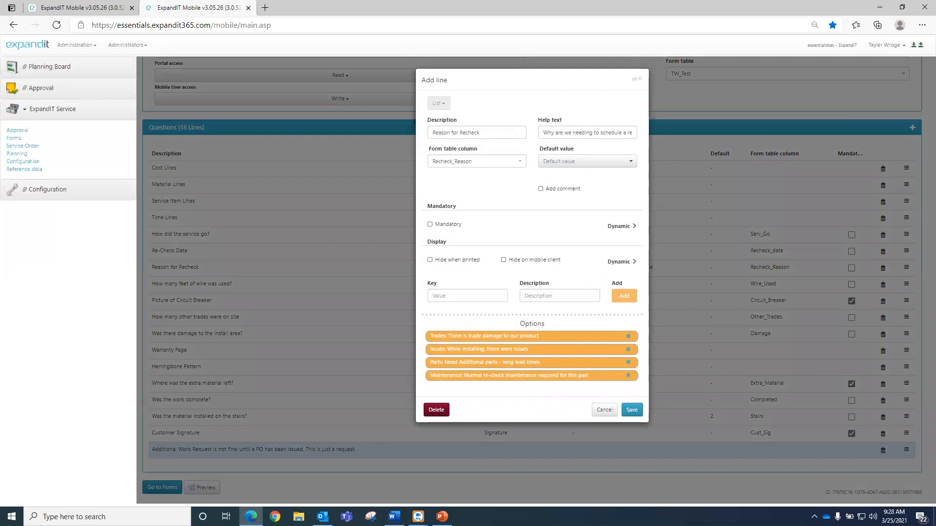
- Close the Reason for Recheck settings without changes
{"action": "key", "text": "alt+Tab"}
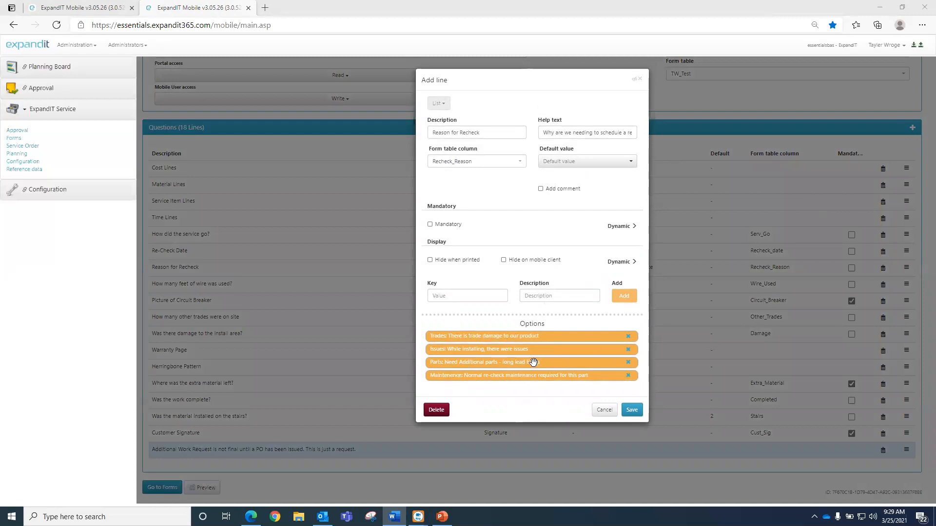
{"action": "left_click", "coordinate": [603, 415]}
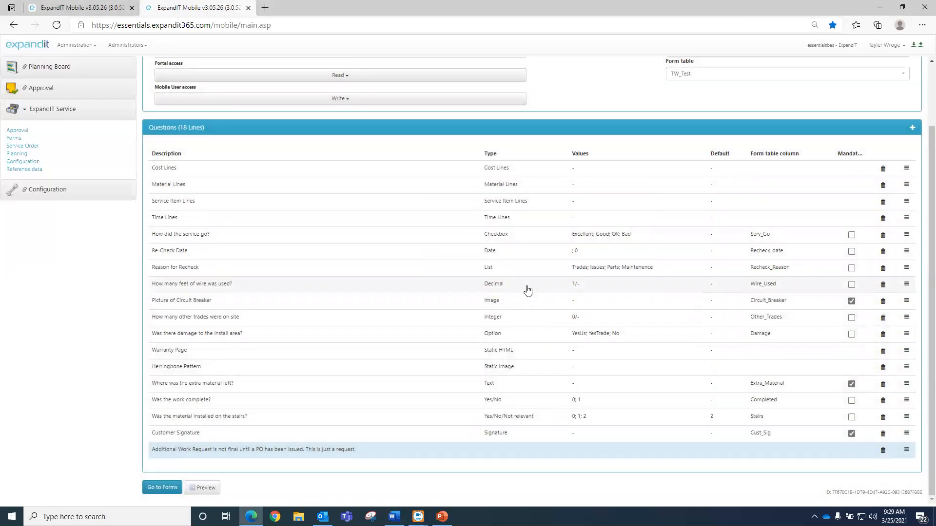
- Review and save the wire-length Decimal question, then open the Picture of Circuit Breaker image question
{"action": "left_click", "coordinate": [527, 290]}
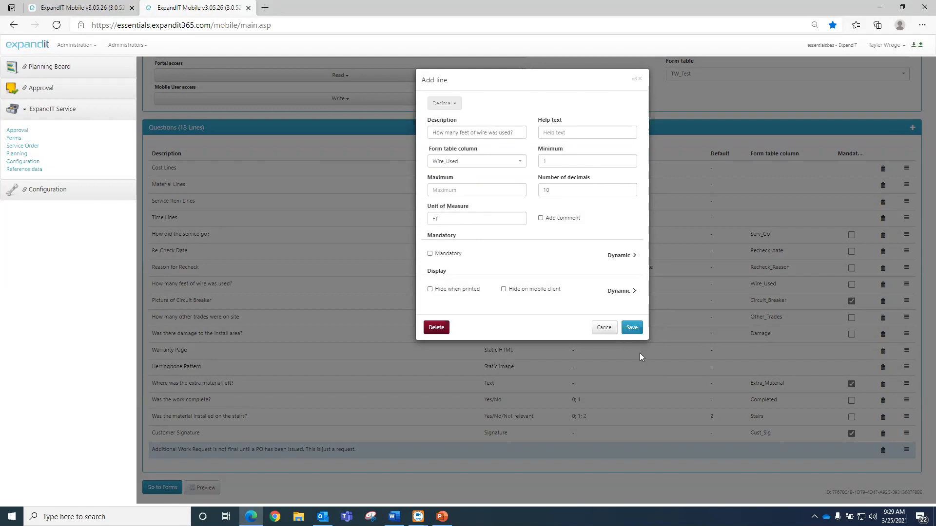
{"action": "left_click", "coordinate": [631, 328]}
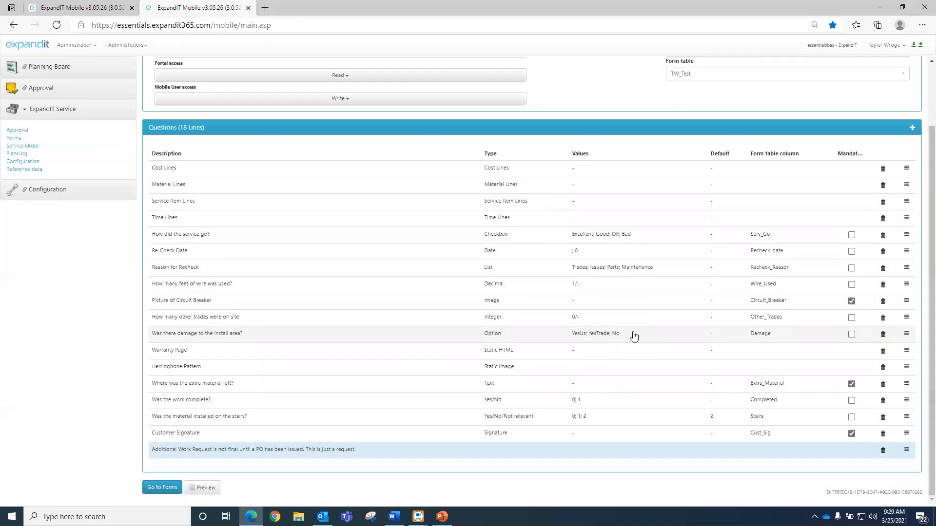
{"action": "left_click", "coordinate": [521, 305]}
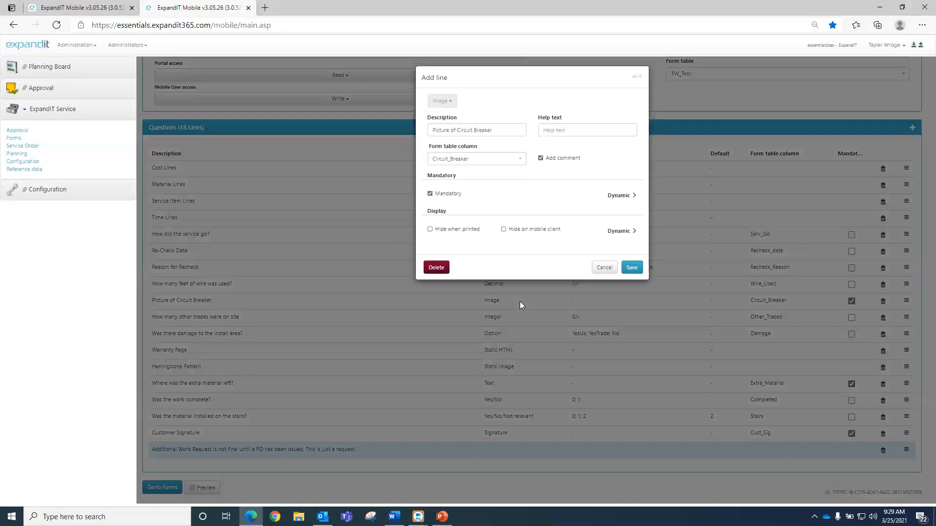
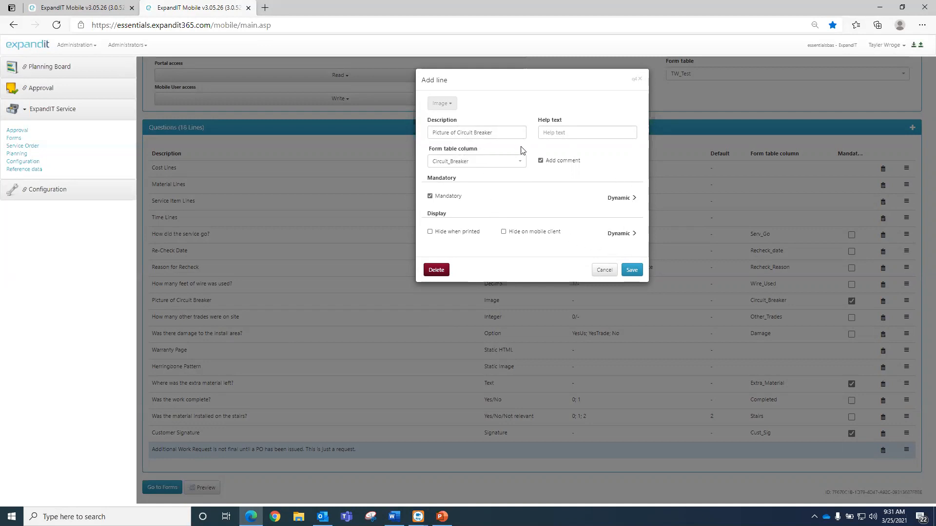
- Make Picture of Circuit Breaker mandatory only when install-area damage is 'Yes - because of us', then open the other-trades question
{"action": "left_click", "coordinate": [621, 198]}
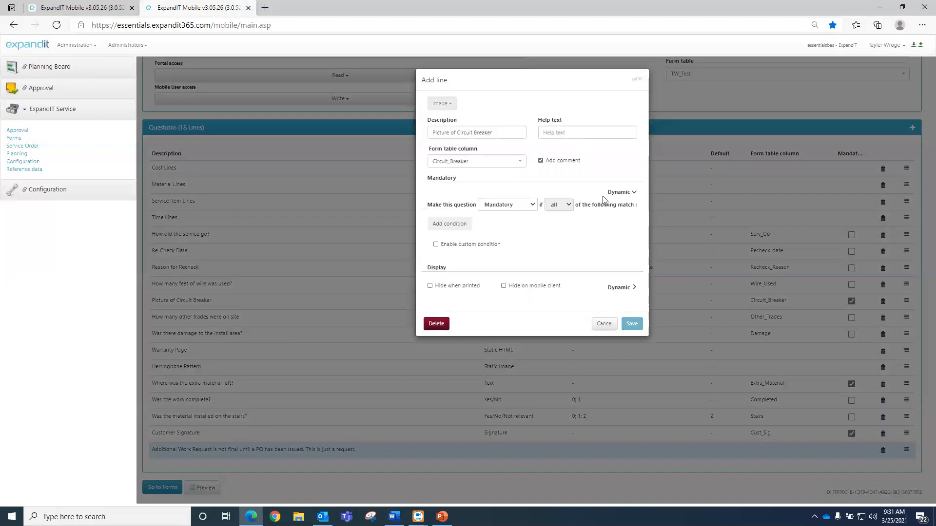
{"action": "left_click", "coordinate": [459, 225]}
{"action": "left_click", "coordinate": [473, 224]}
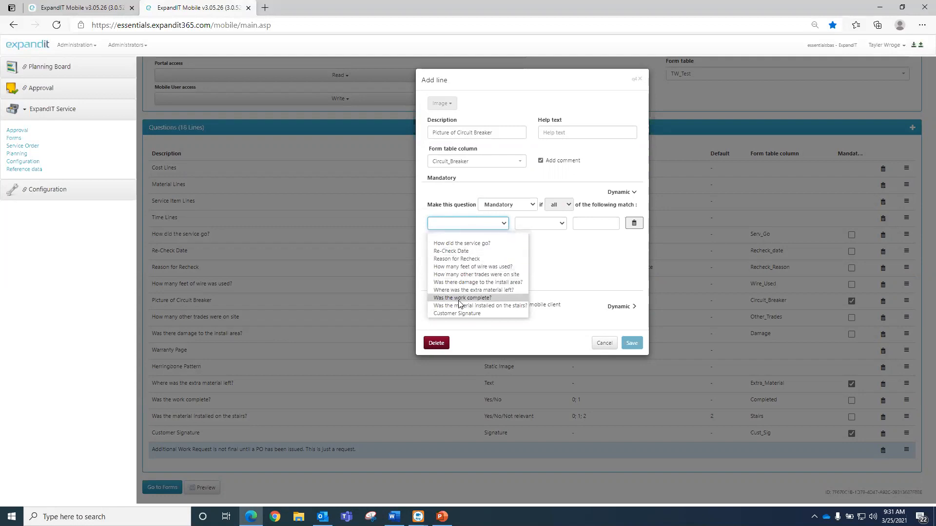
{"action": "left_click", "coordinate": [484, 283]}
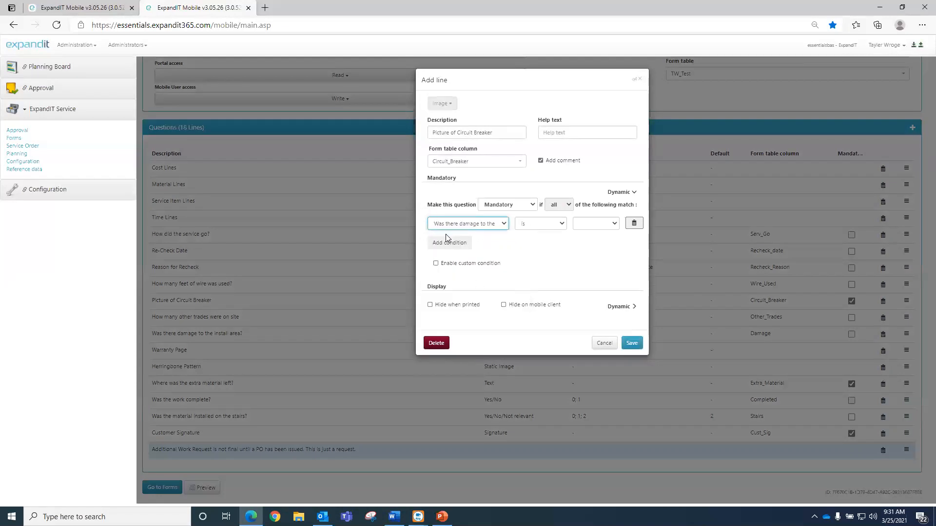
{"action": "left_click", "coordinate": [587, 225]}
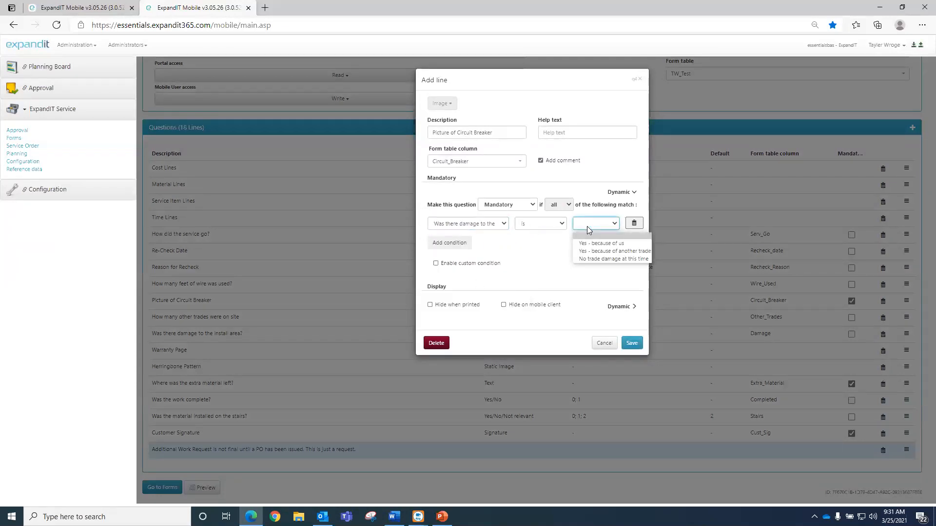
{"action": "left_click", "coordinate": [592, 244]}
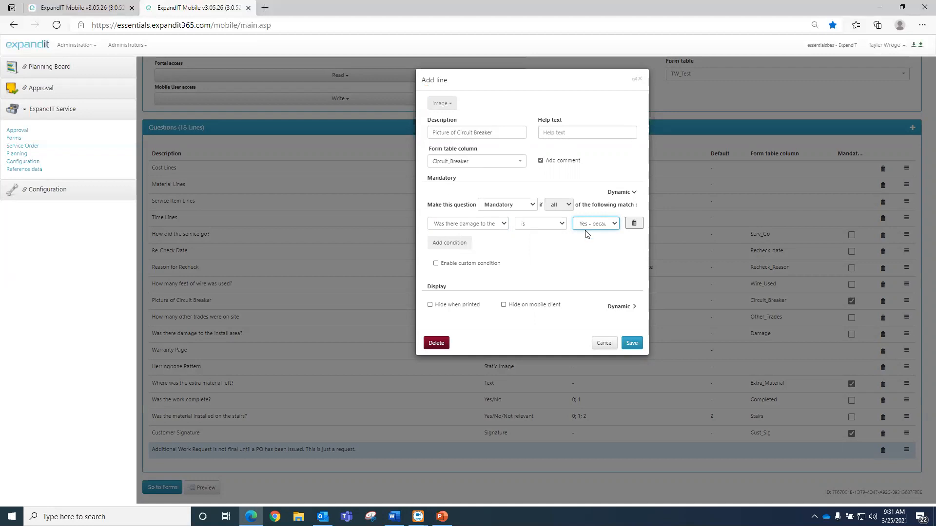
{"action": "left_click", "coordinate": [630, 344]}
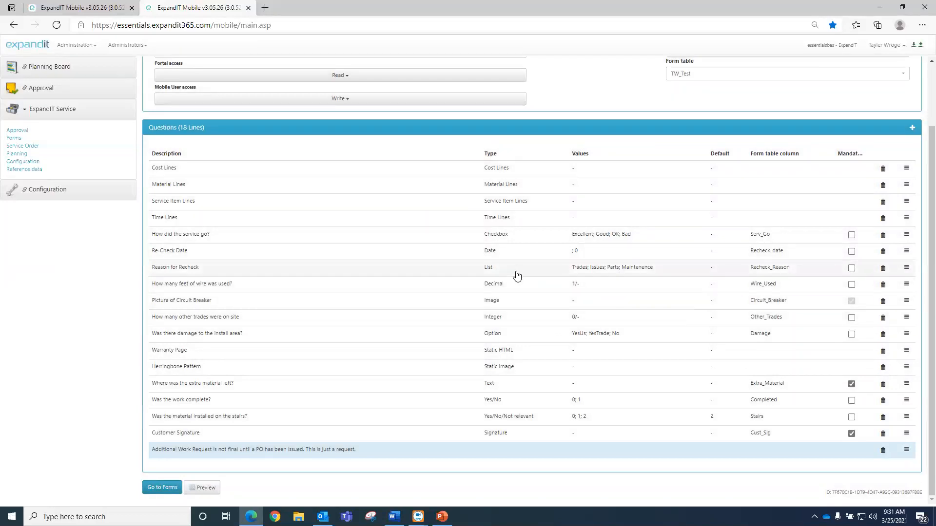
{"action": "left_click", "coordinate": [520, 321]}
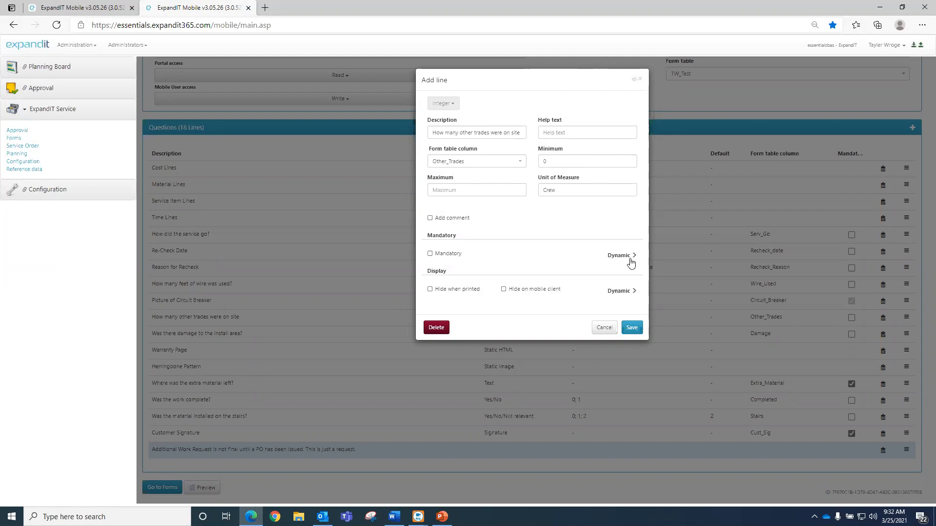
{"action": "left_click", "coordinate": [632, 328]}
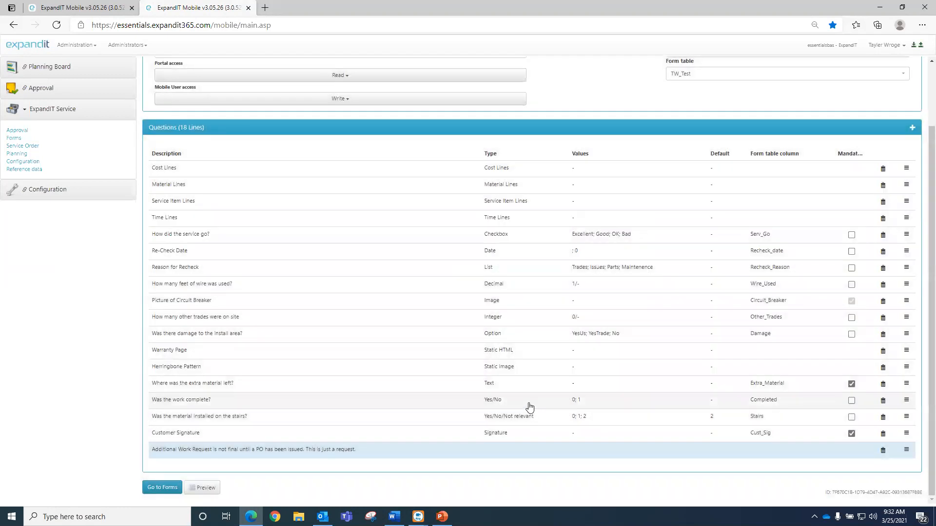
{"action": "left_click", "coordinate": [519, 337]}
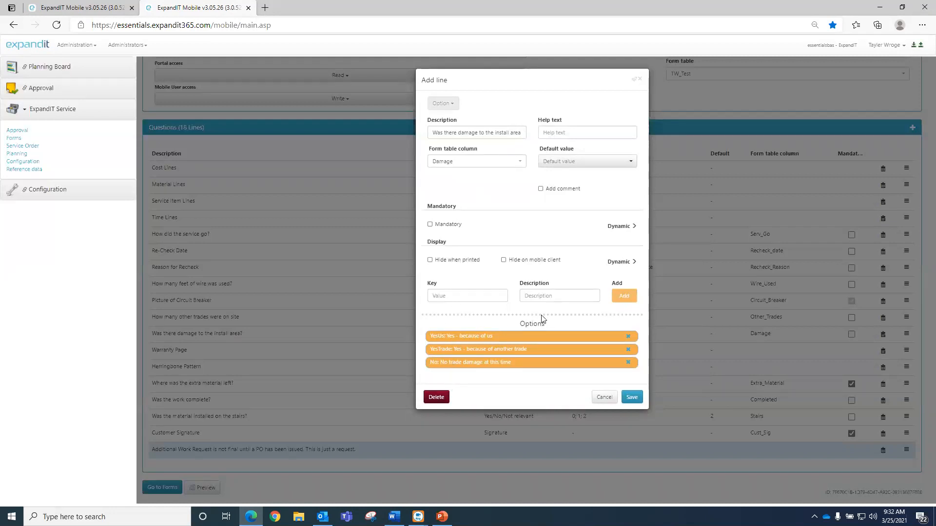
{"action": "left_click", "coordinate": [440, 295]}
{"action": "type", "text": "Both"}
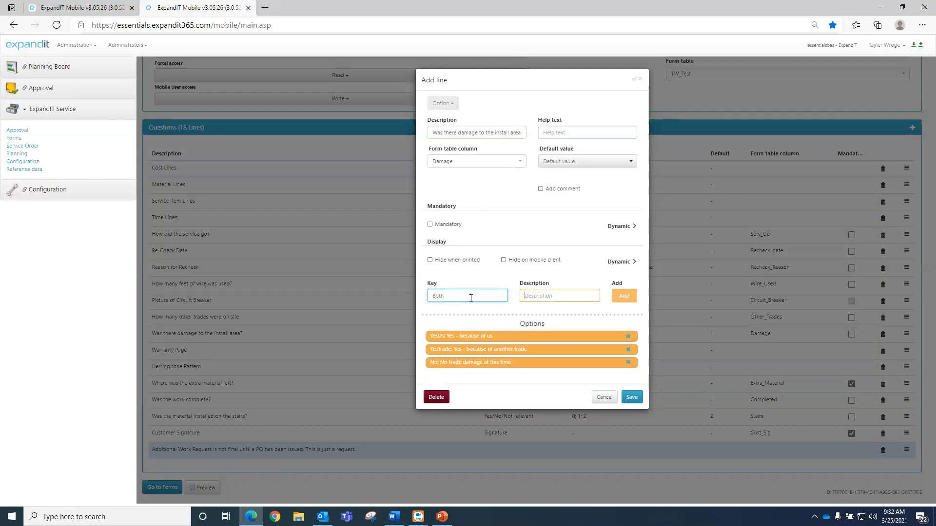
{"action": "key", "text": "Tab"}
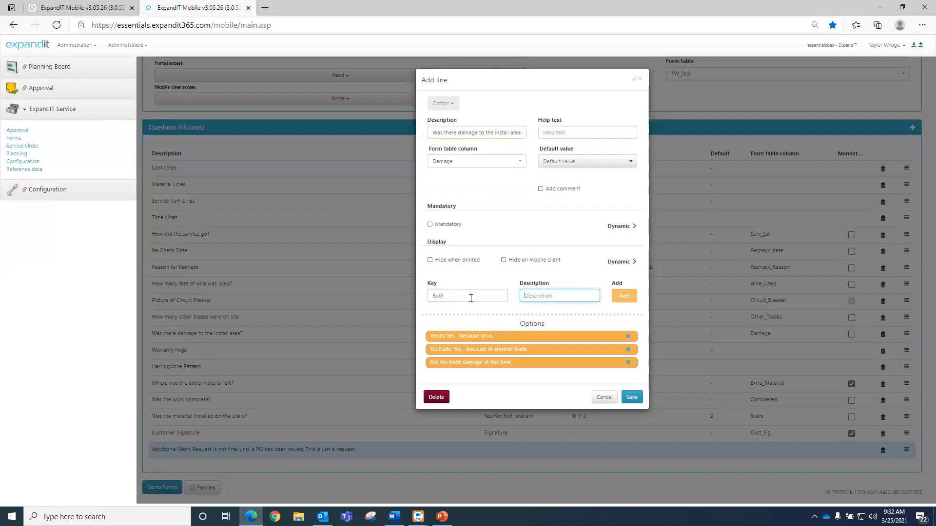
{"action": "type", "text": "Multiple"}
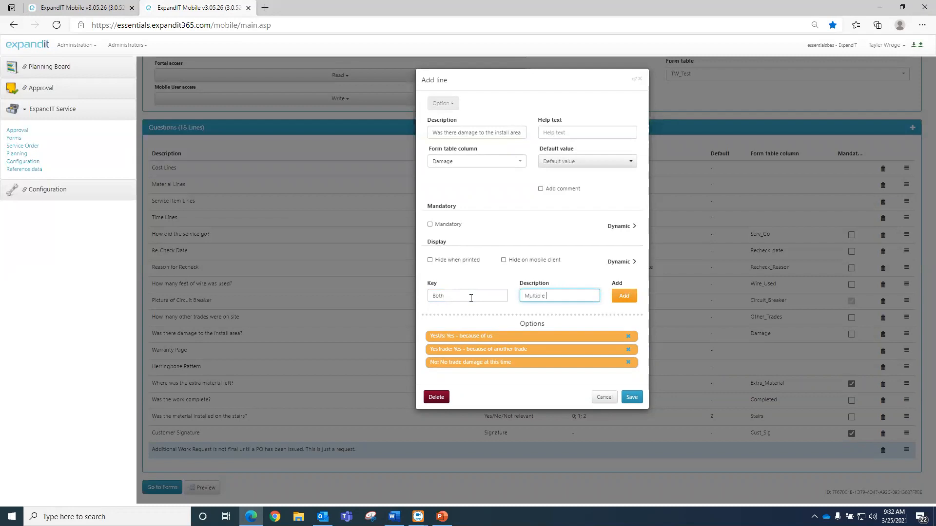
{"action": "type", "text": " People"}
{"action": "left_click", "coordinate": [623, 296]}
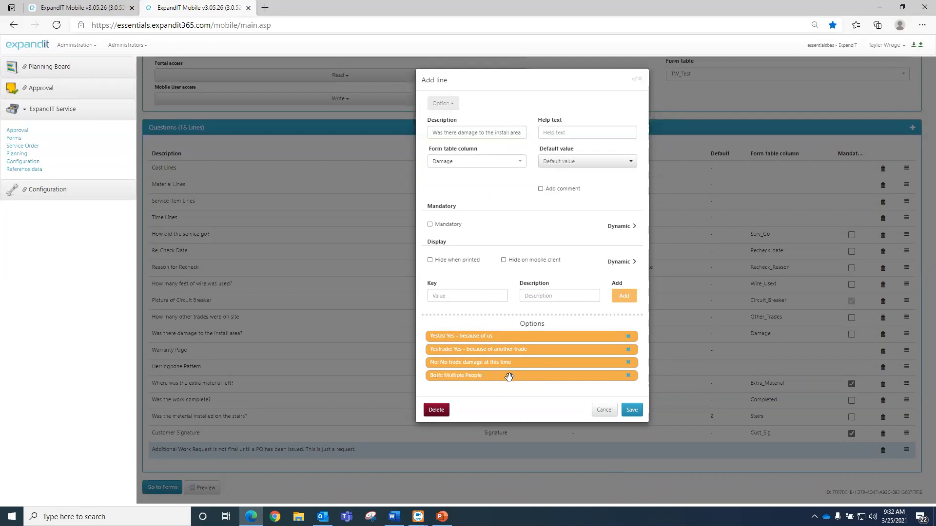
{"action": "left_click_drag", "start_coordinate": [508, 376], "coordinate": [504, 351]}
{"action": "left_click", "coordinate": [628, 349]}
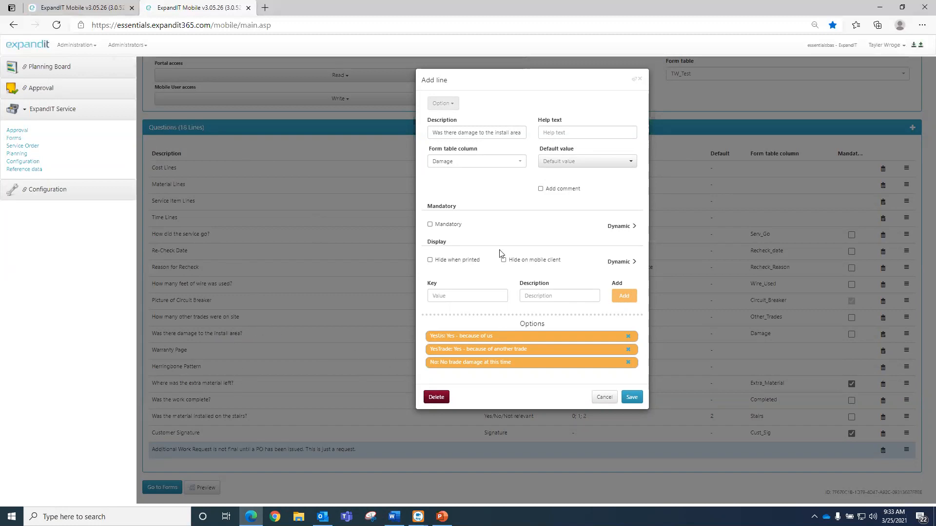
{"action": "left_click", "coordinate": [631, 396]}
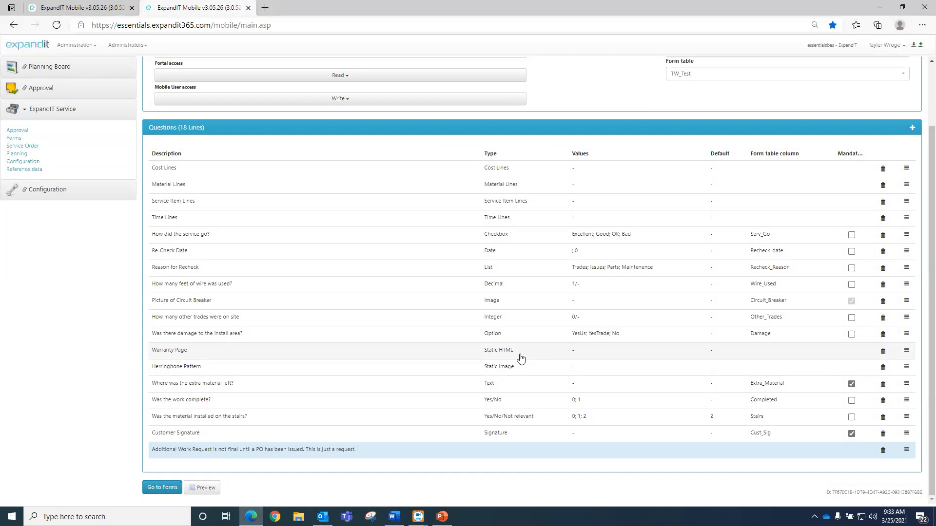
{"action": "left_click", "coordinate": [520, 356]}
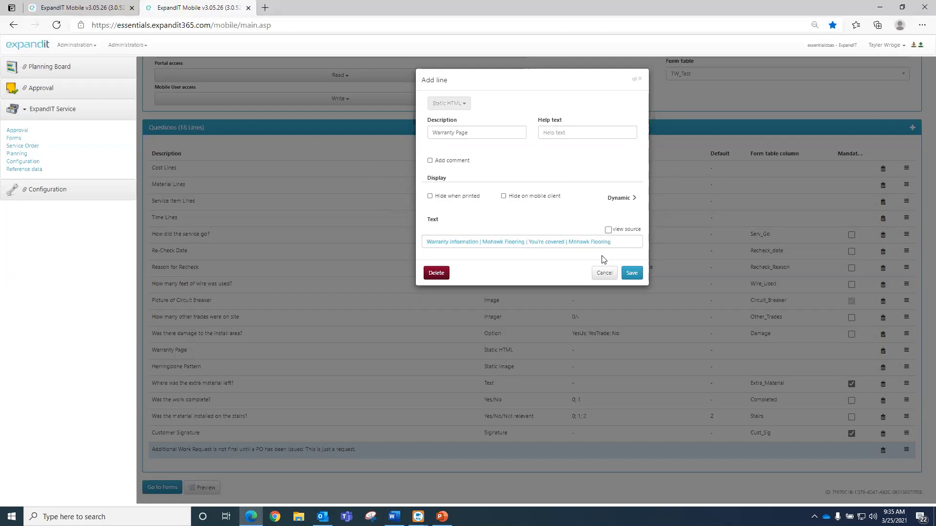
- View the Warranty Page link's HTML source, save it unchanged, then open the extra-material question
{"action": "left_click", "coordinate": [608, 230]}
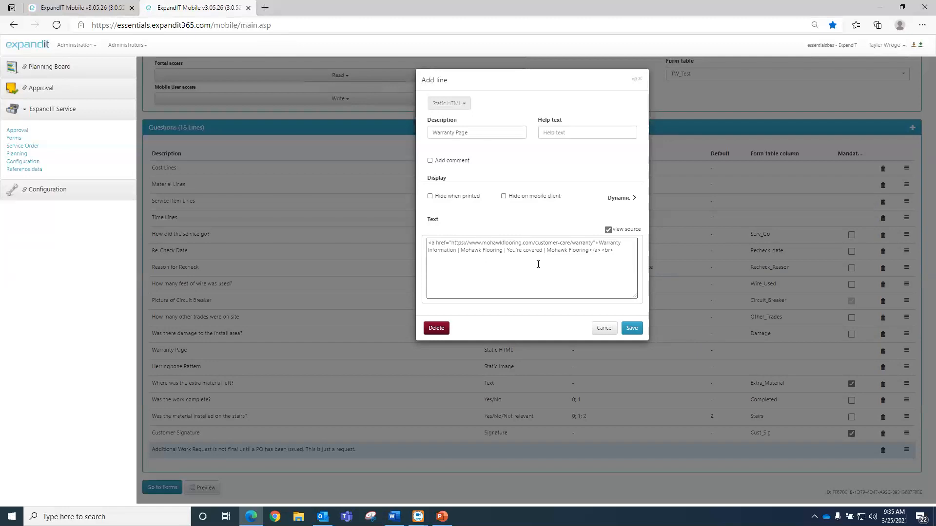
{"action": "left_click", "coordinate": [630, 328]}
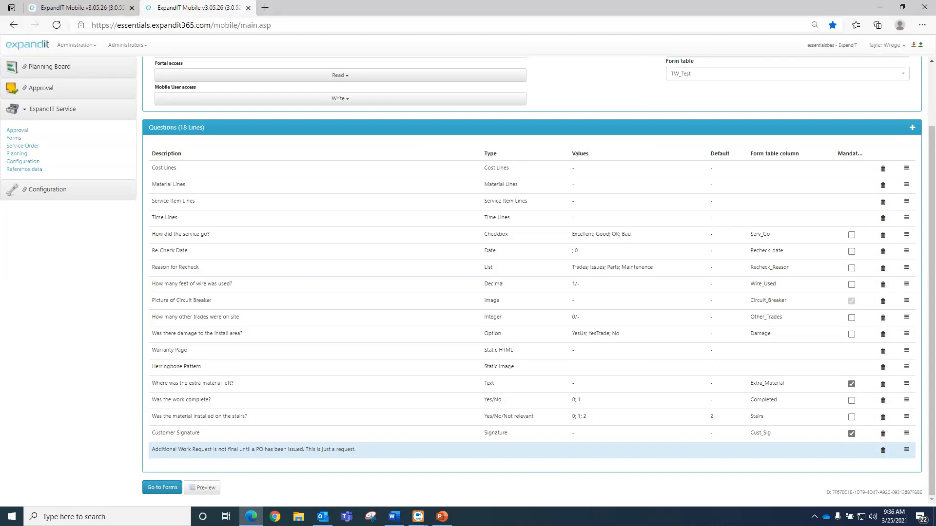
{"action": "left_click", "coordinate": [455, 386]}
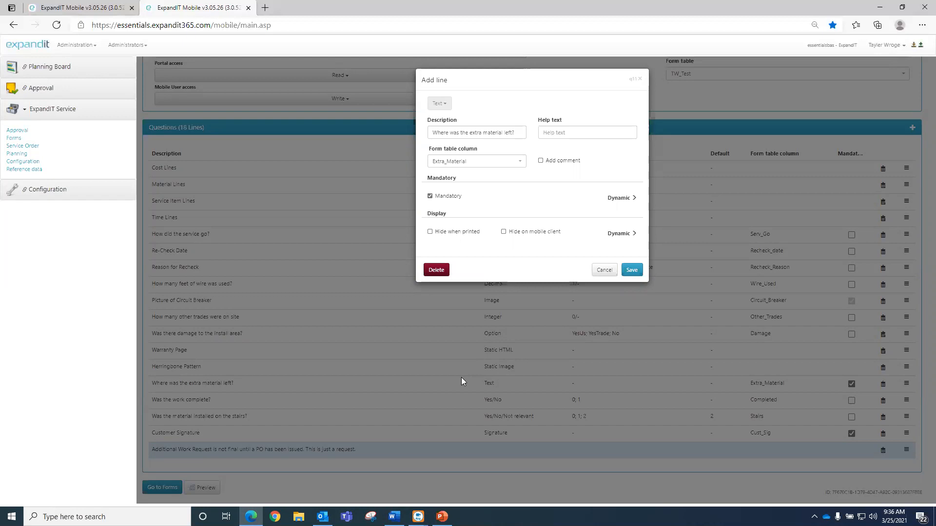
- Save the extra-material and 'Was the work complete?' questions unchanged, then open the stairs question
{"action": "left_click", "coordinate": [636, 273]}
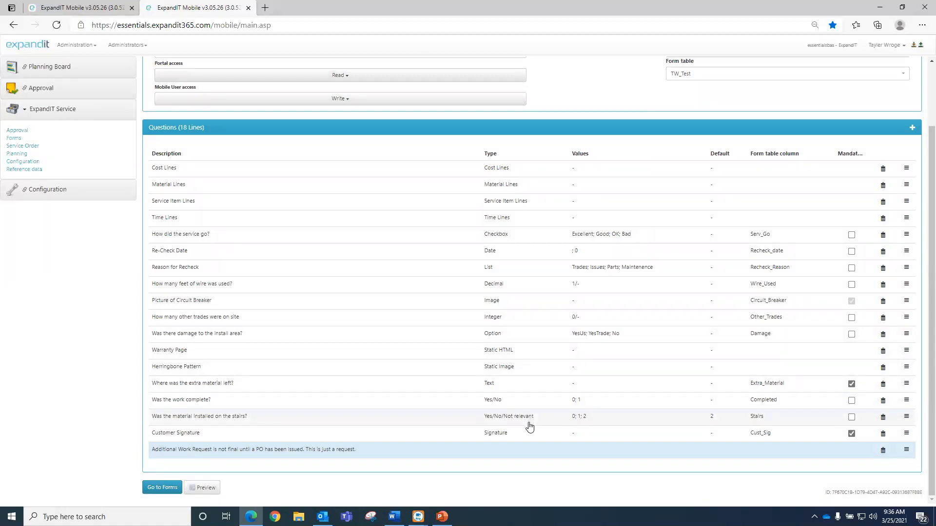
{"action": "left_click", "coordinate": [512, 403]}
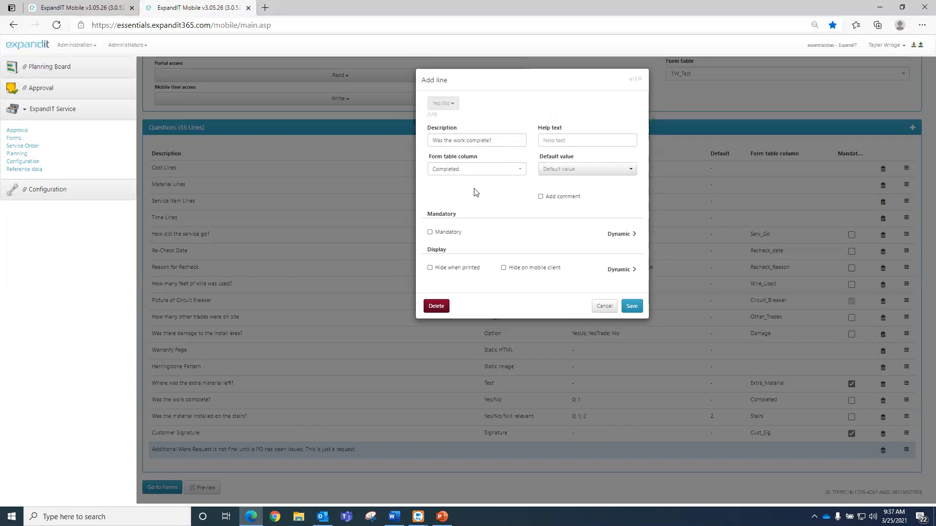
{"action": "left_click", "coordinate": [632, 305]}
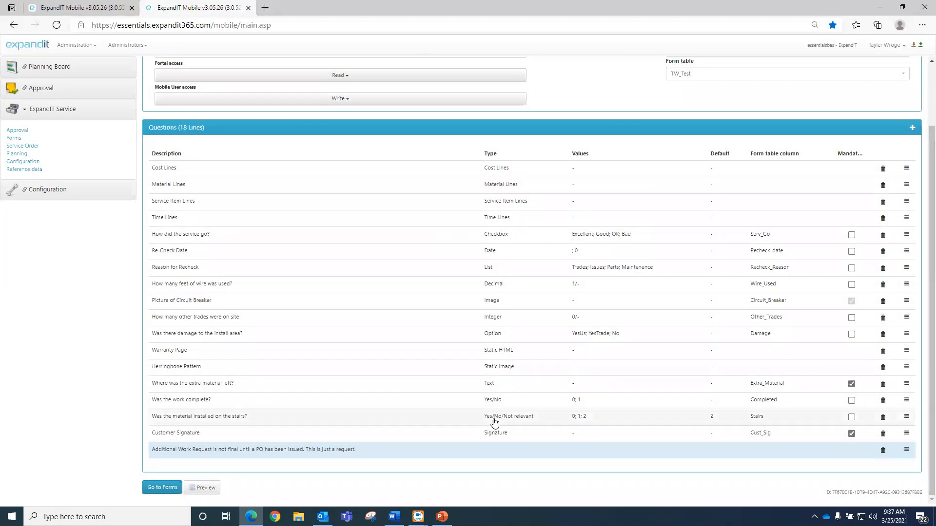
{"action": "left_click", "coordinate": [520, 422]}
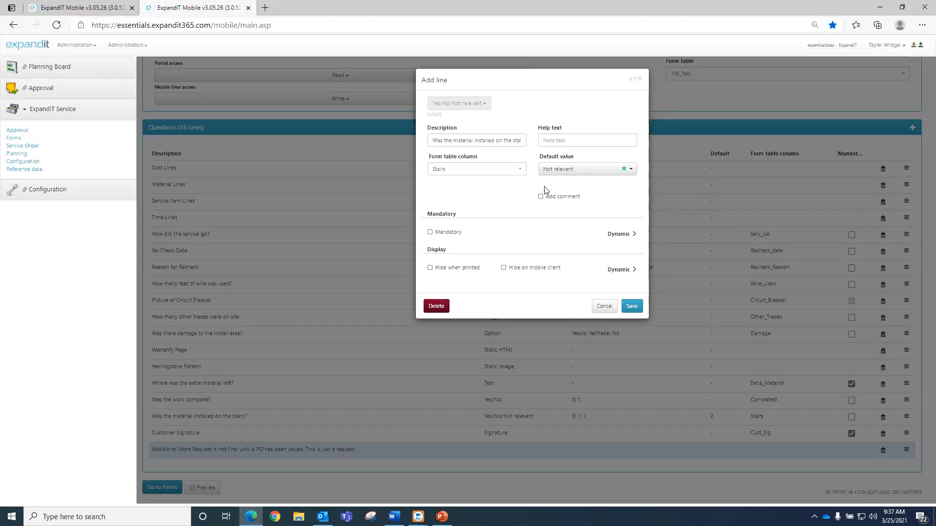
- Clear the stairs question's default answer, allow comments, and save the line
{"action": "left_click", "coordinate": [631, 170]}
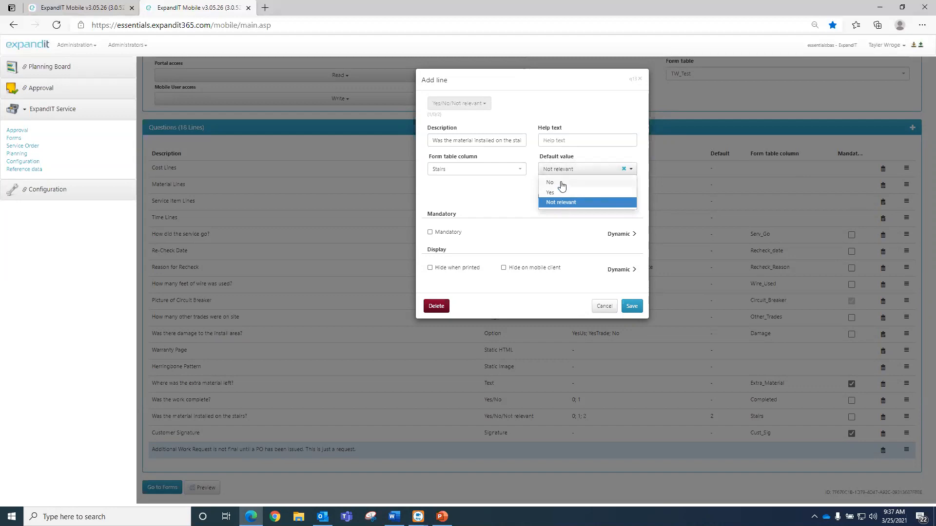
{"action": "left_click", "coordinate": [623, 168]}
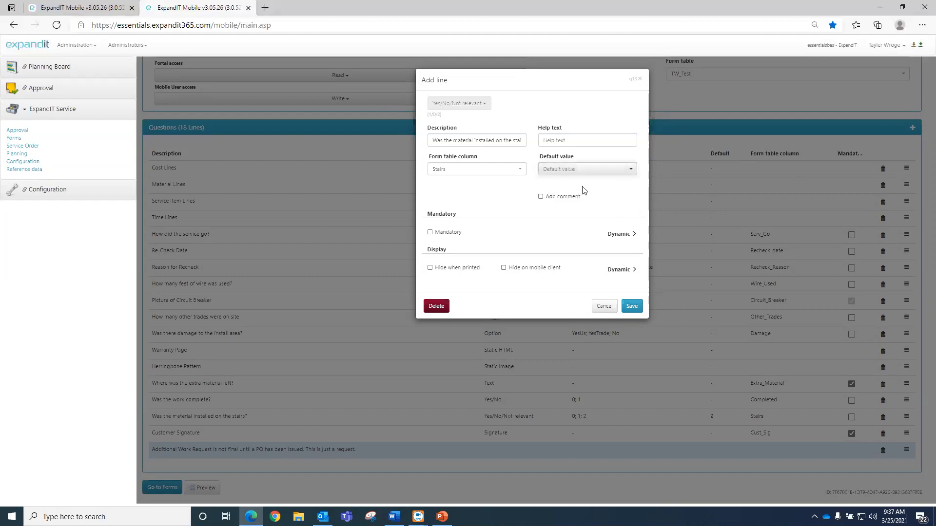
{"action": "left_click", "coordinate": [624, 172]}
{"action": "left_click", "coordinate": [607, 188]}
{"action": "left_click", "coordinate": [623, 169]}
{"action": "left_click", "coordinate": [545, 197]}
{"action": "left_click", "coordinate": [633, 307]}
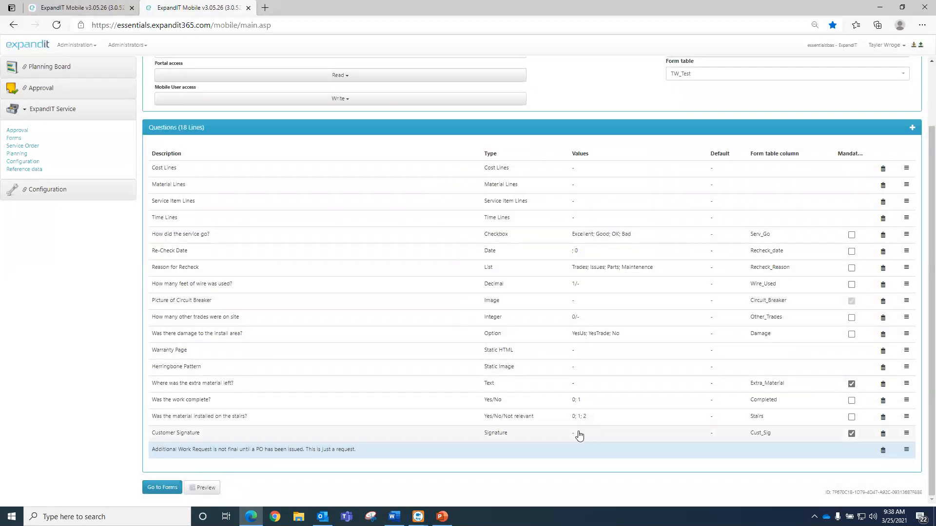
{"action": "left_click", "coordinate": [413, 432]}
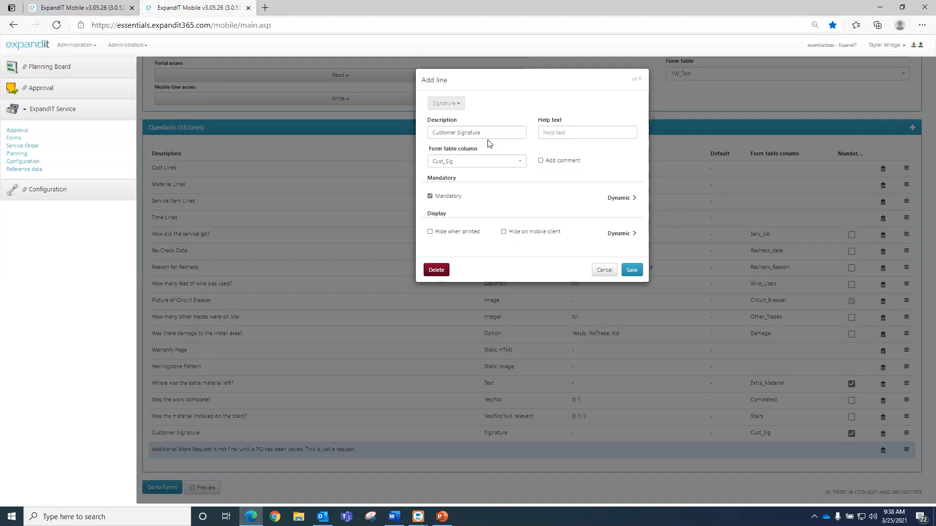
{"action": "left_click", "coordinate": [632, 270]}
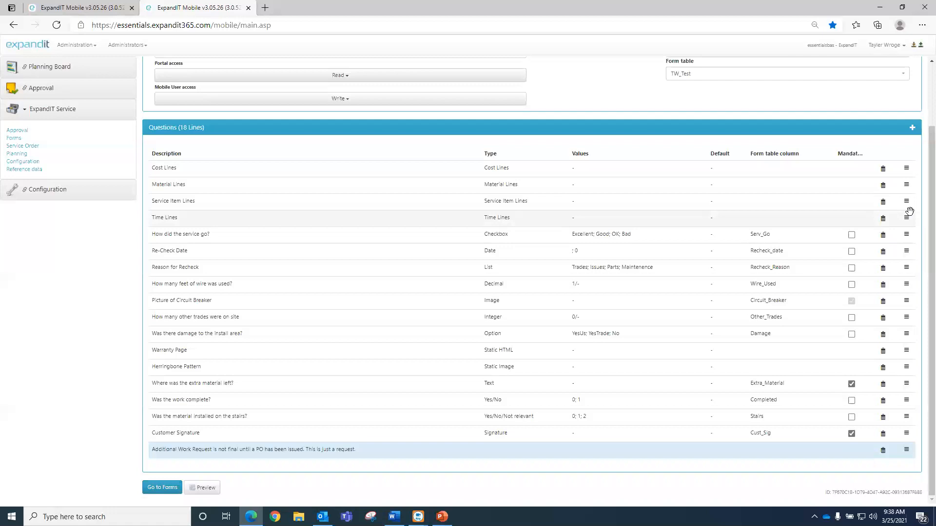
- Move Picture of Circuit Breaker below 'How did the service go?'
{"action": "left_click", "coordinate": [905, 303]}
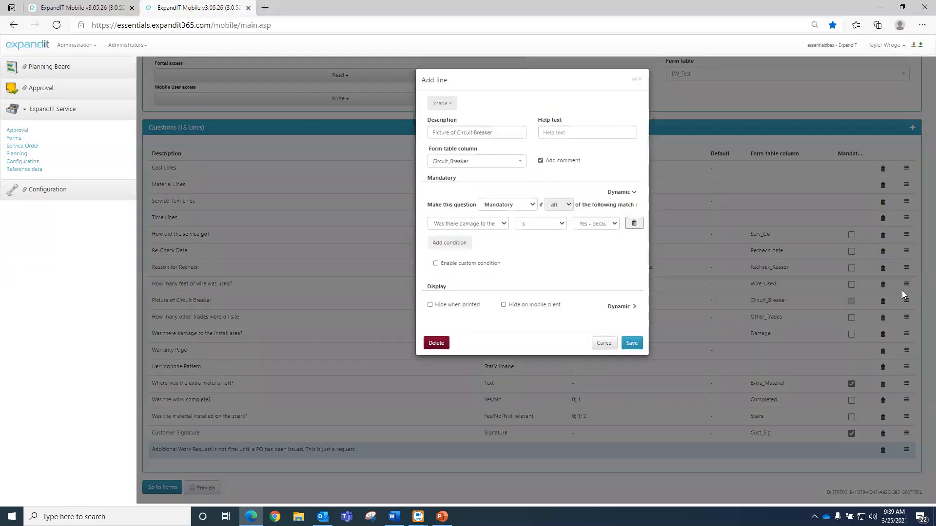
{"action": "left_click", "coordinate": [604, 344]}
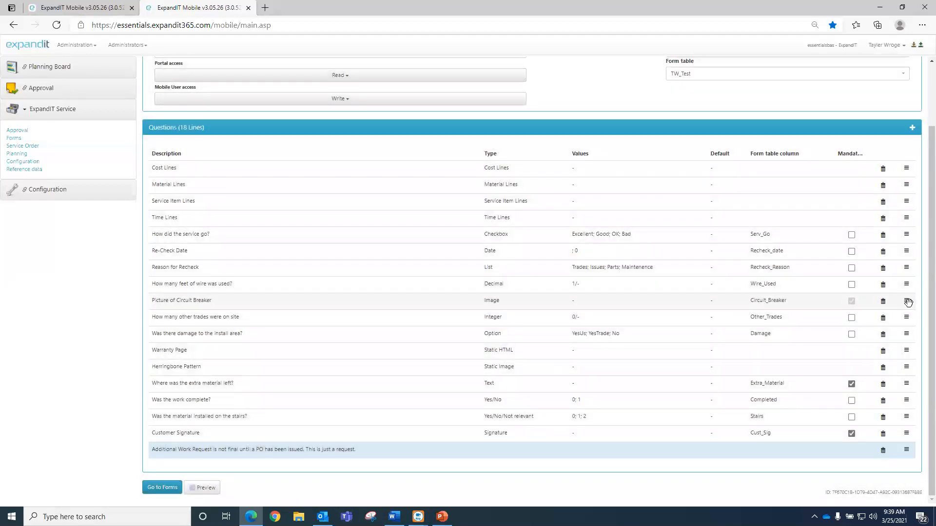
{"action": "left_click_drag", "start_coordinate": [909, 300], "coordinate": [899, 245]}
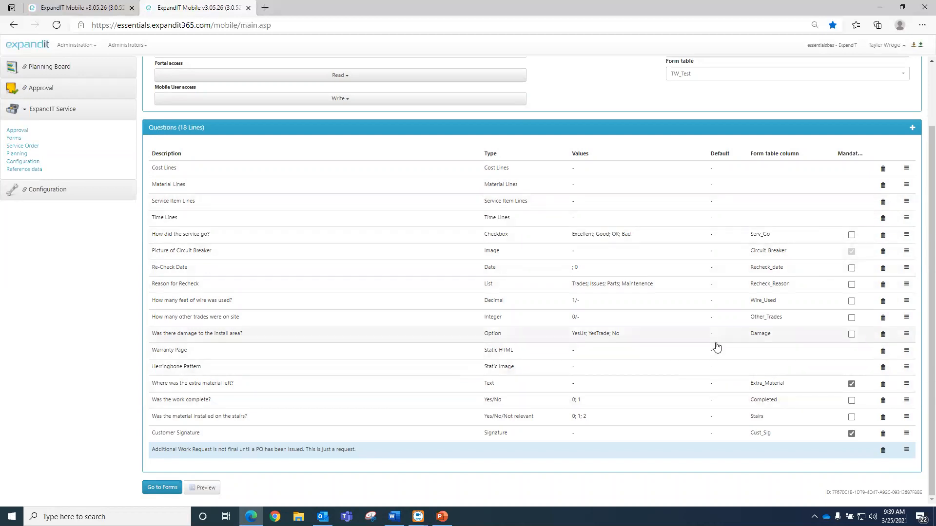
- Make the wire-length question mandatory and open the form preview
{"action": "left_click", "coordinate": [851, 302]}
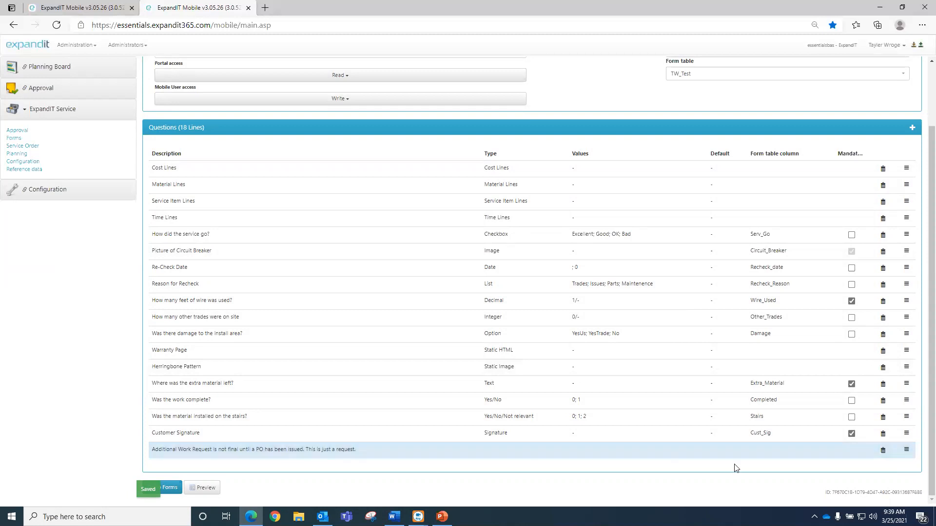
{"action": "left_click_drag", "start_coordinate": [905, 449], "coordinate": [908, 400]}
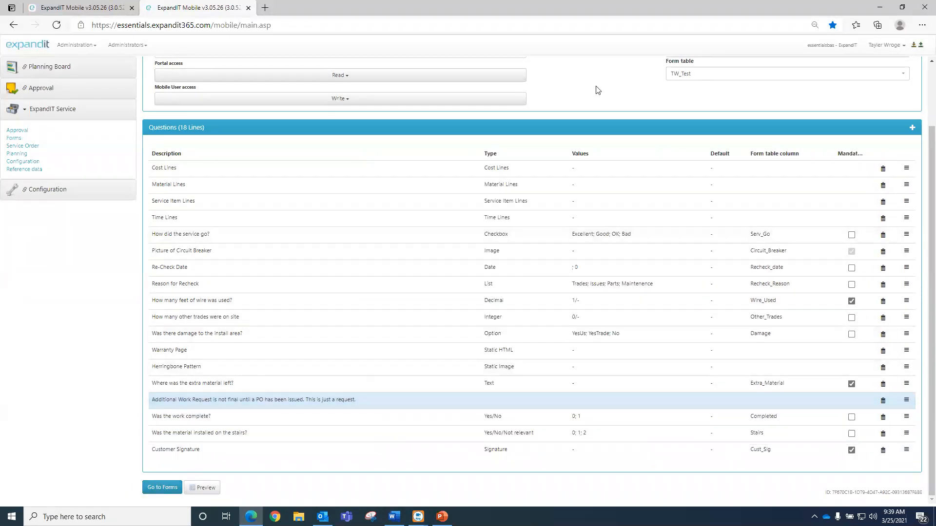
{"action": "left_click_drag", "start_coordinate": [906, 401], "coordinate": [906, 449]}
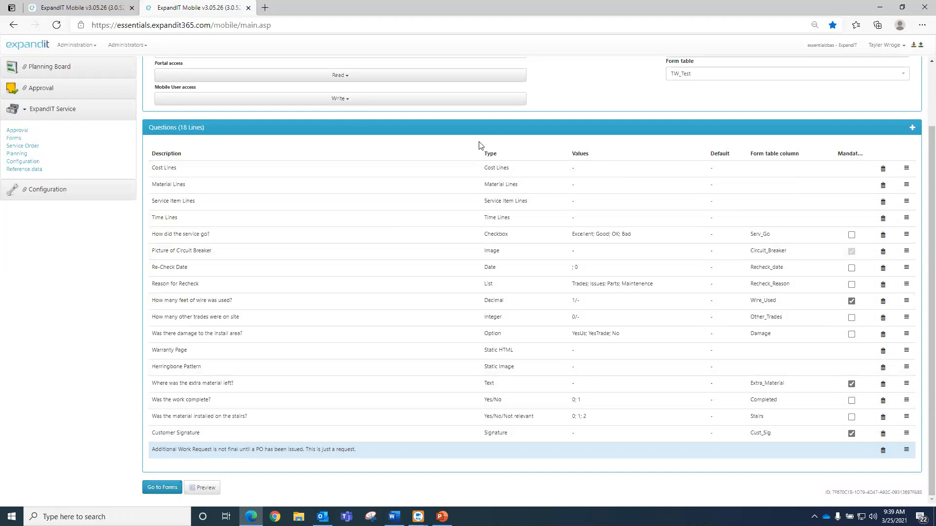
{"action": "scroll", "coordinate": [499, 171], "scroll_direction": "up", "scroll_amount": 2}
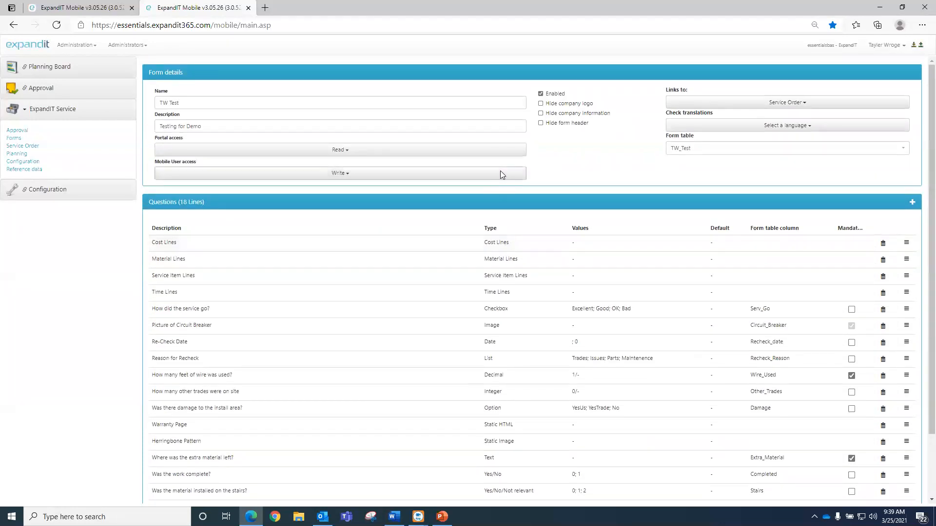
{"action": "scroll", "coordinate": [499, 256], "scroll_direction": "down", "scroll_amount": 3}
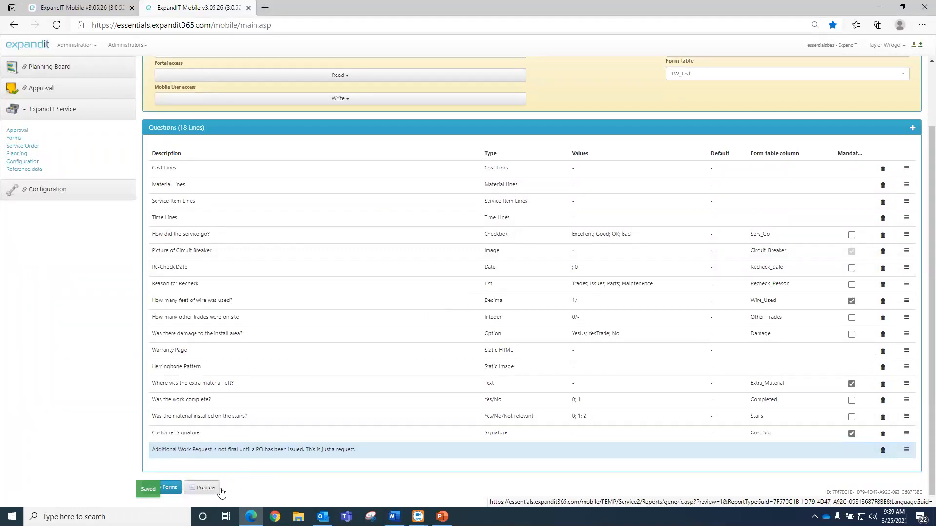
{"action": "left_click", "coordinate": [205, 489]}
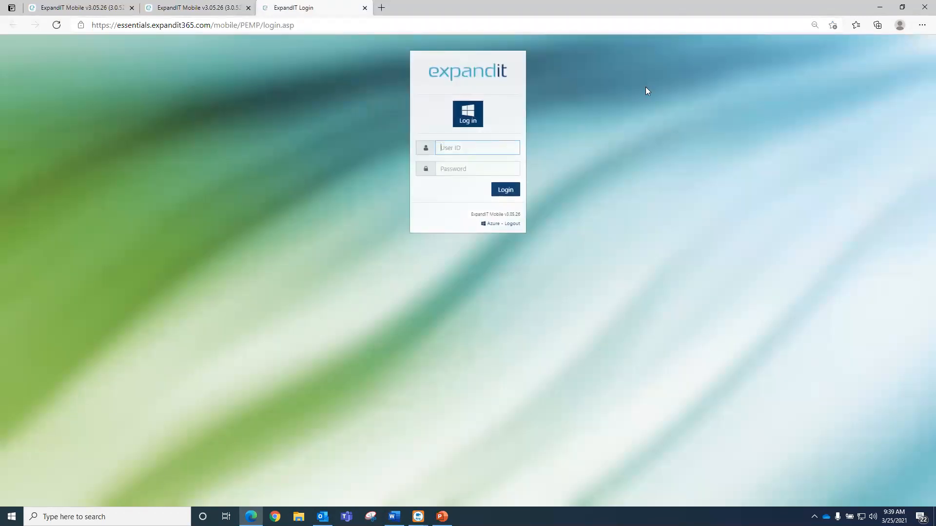
- Sign in with the Microsoft work account as Service and open the Feb 26 MDK Elektro job
{"action": "left_click", "coordinate": [461, 117]}
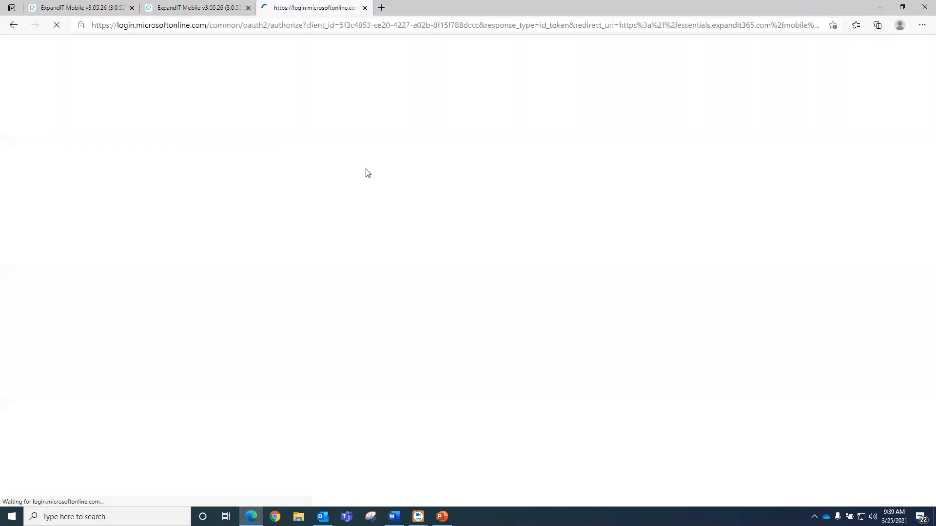
{"action": "left_click", "coordinate": [302, 101]}
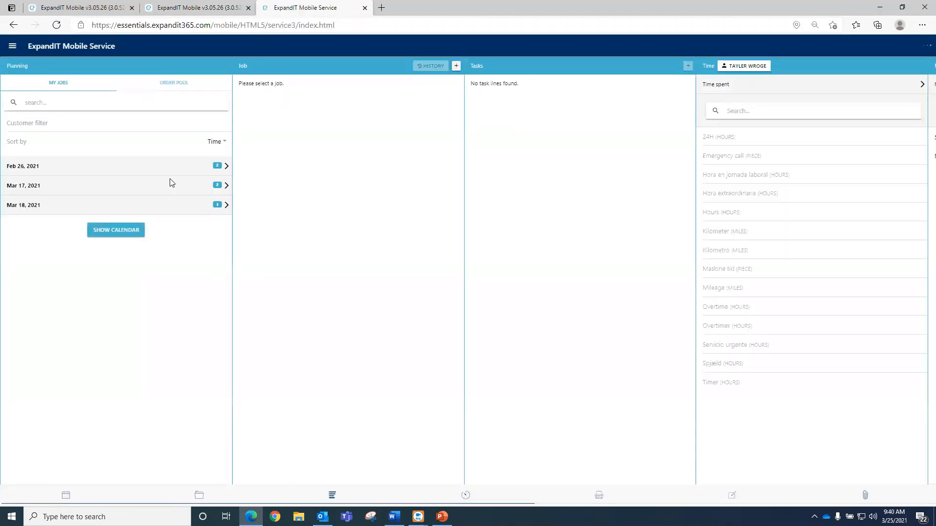
{"action": "left_click", "coordinate": [155, 172]}
{"action": "left_click", "coordinate": [156, 228]}
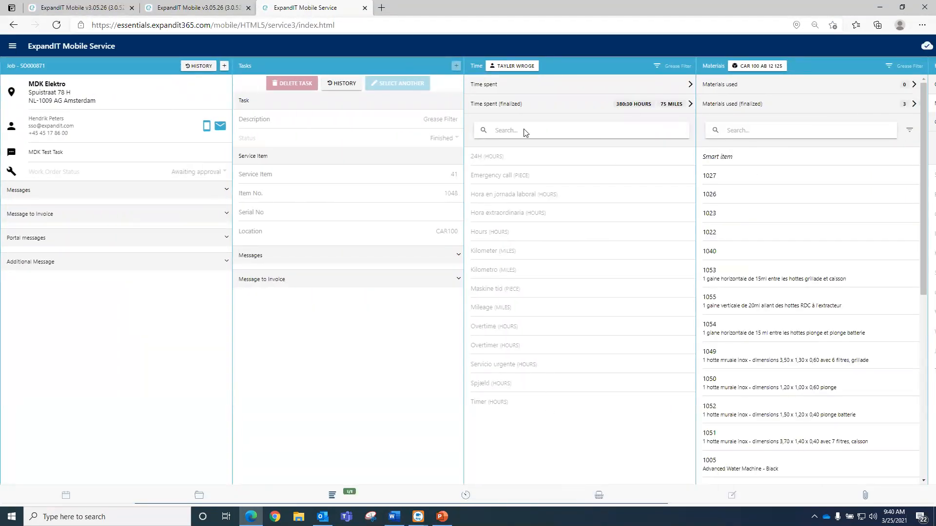
- Save the form details on the settings tab, then show the Mobile Service planning list
{"action": "key", "text": "ctrl+shift+Tab"}
{"action": "left_click", "coordinate": [547, 153]}
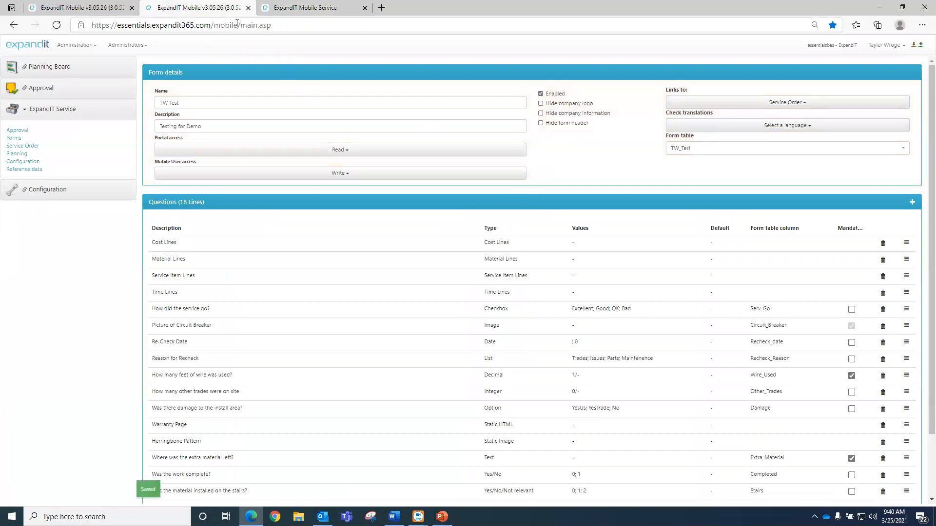
{"action": "key", "text": "ctrl+Tab"}
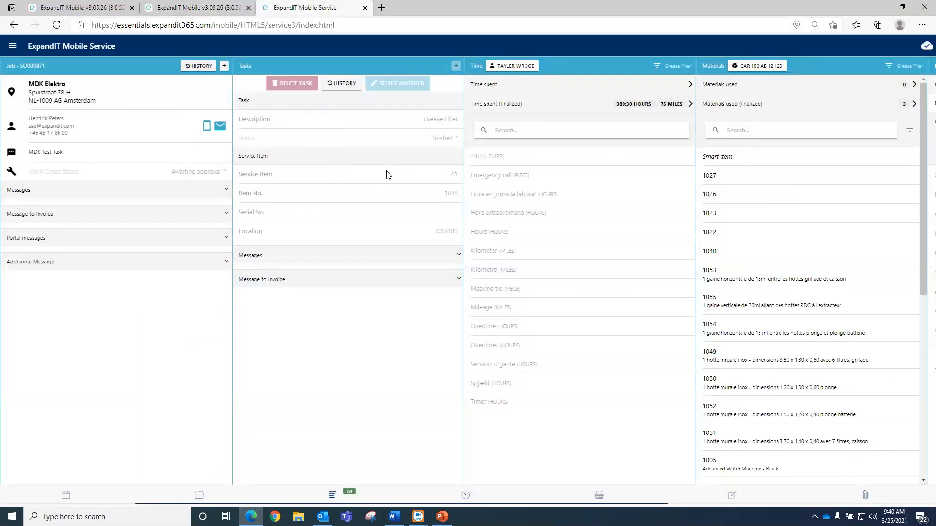
{"action": "left_click", "coordinate": [67, 496]}
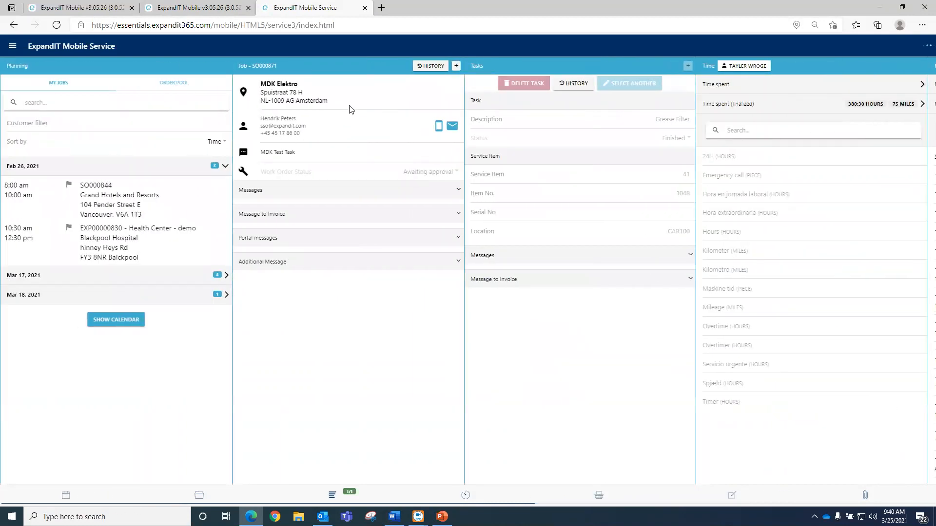
- Open the Blackpool Hospital job, confirm the status prompt, and check its forms
{"action": "left_click", "coordinate": [150, 214]}
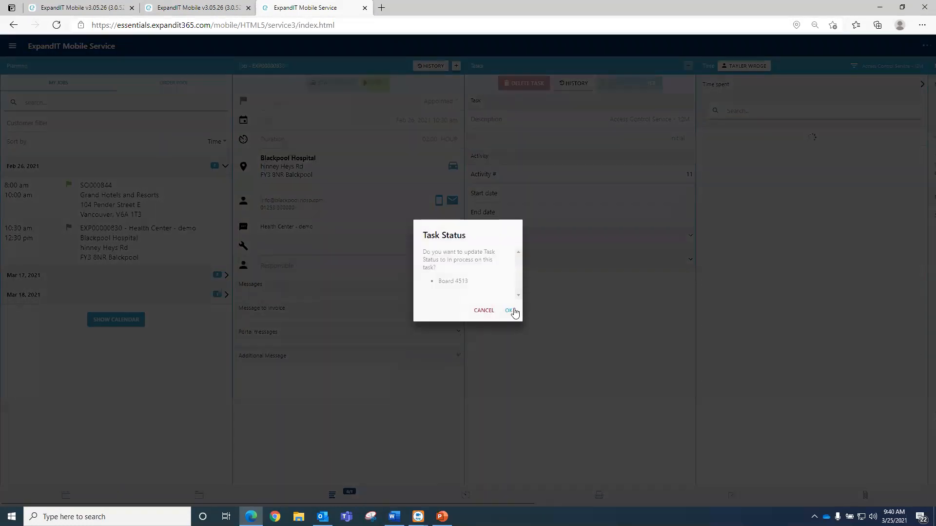
{"action": "left_click", "coordinate": [510, 310]}
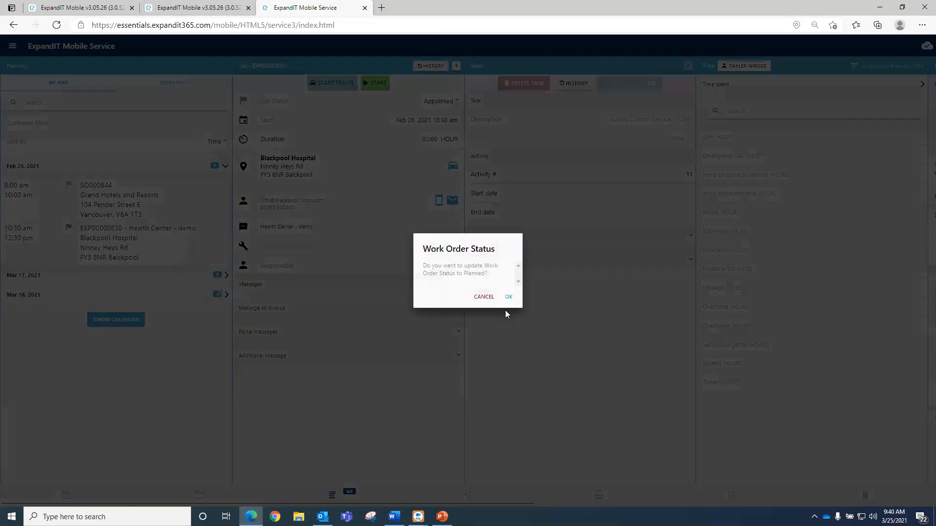
{"action": "left_click", "coordinate": [508, 296]}
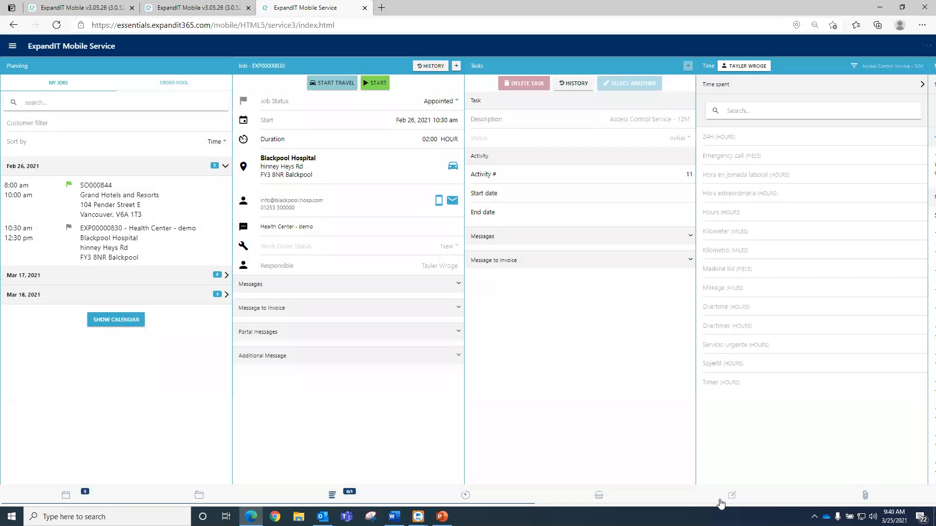
{"action": "left_click", "coordinate": [721, 500]}
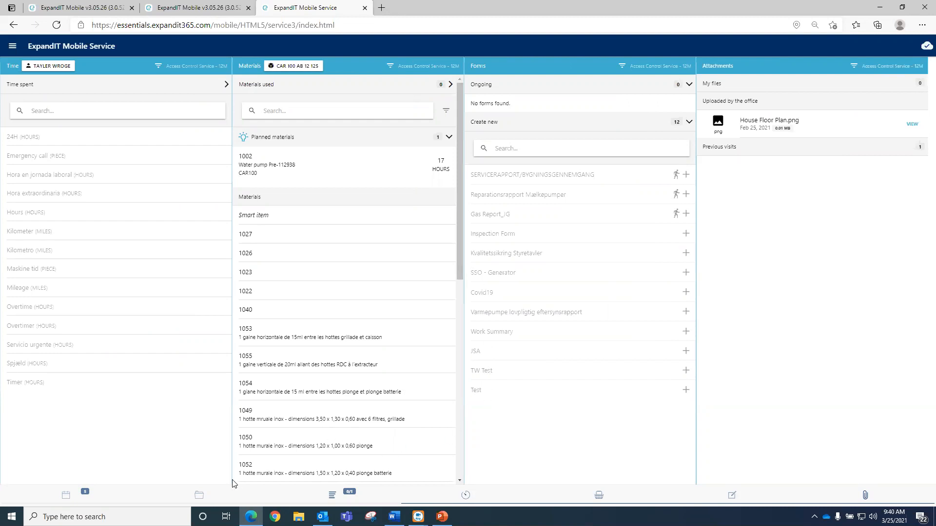
{"action": "left_click", "coordinate": [73, 493]}
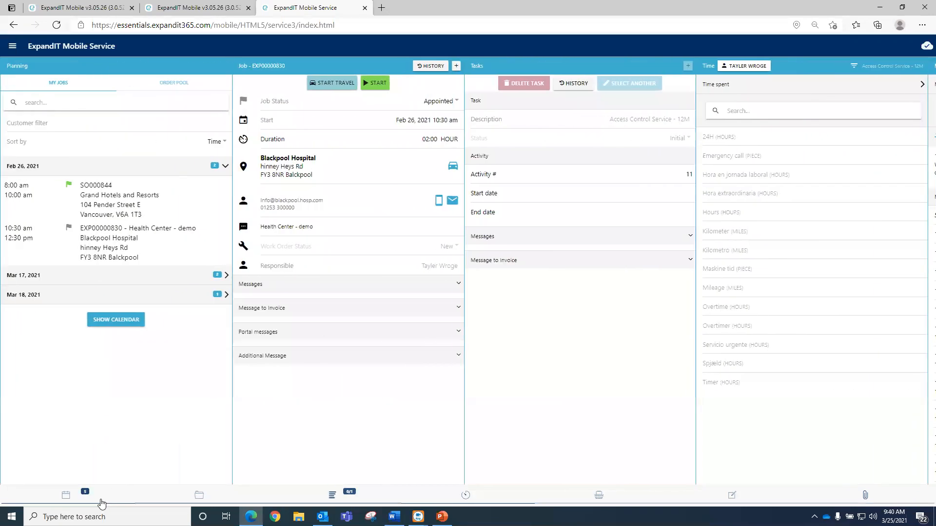
- Start the Blackpool Hospital job, confirm the status changes, and create a new TW Test form
{"action": "left_click", "coordinate": [368, 83]}
{"action": "left_click", "coordinate": [508, 314]}
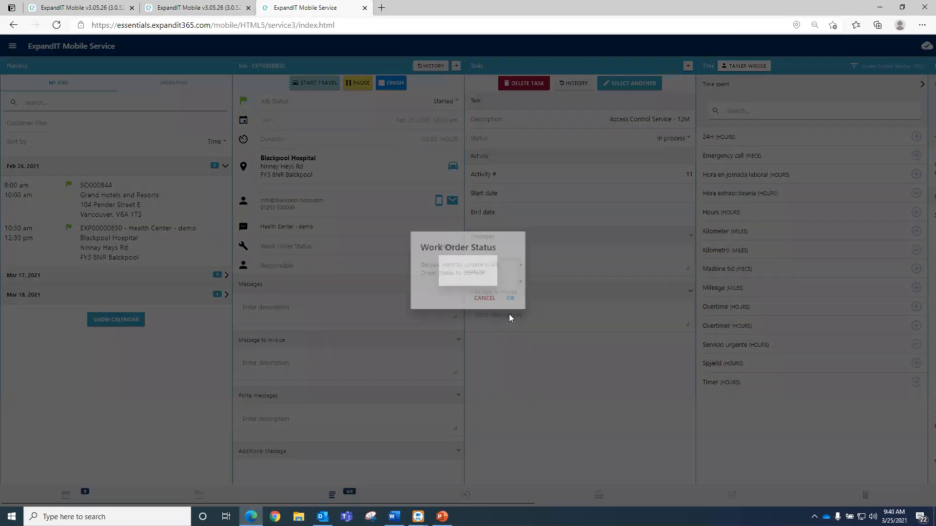
{"action": "left_click", "coordinate": [510, 298]}
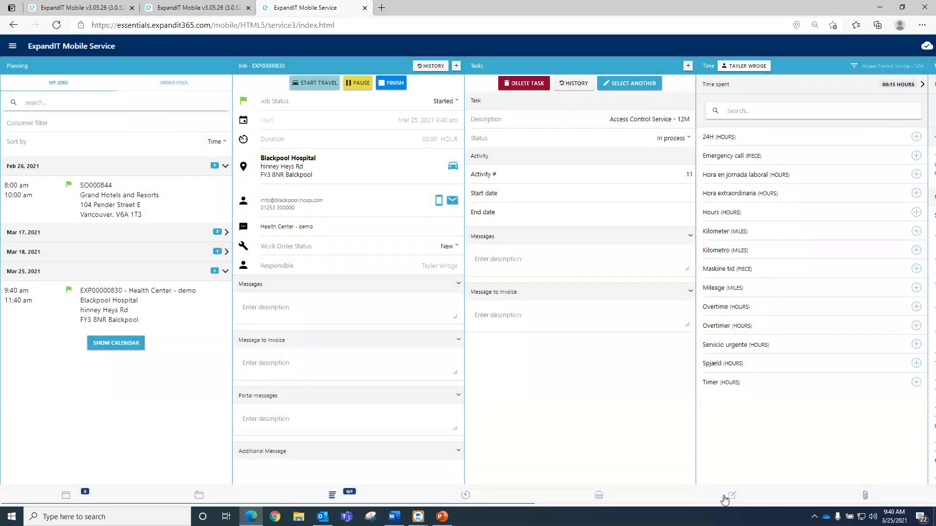
{"action": "left_click", "coordinate": [725, 497]}
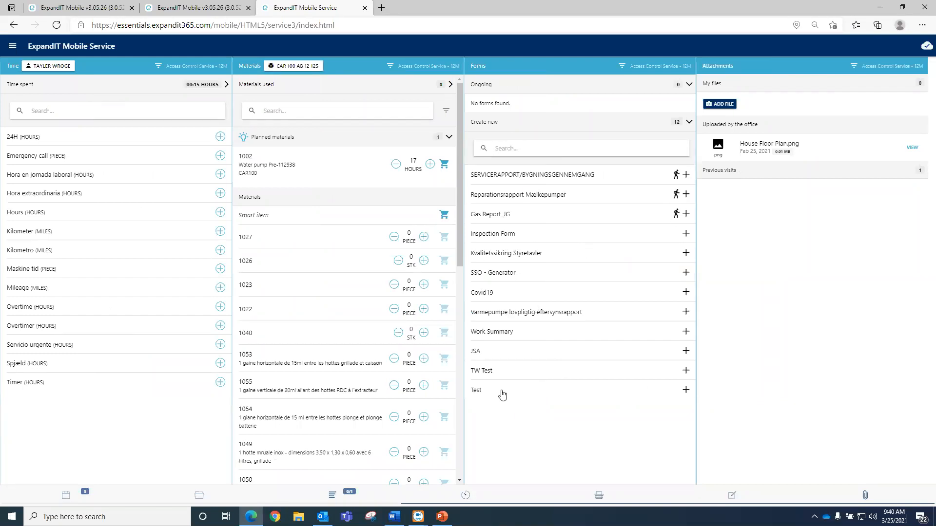
{"action": "left_click", "coordinate": [684, 371]}
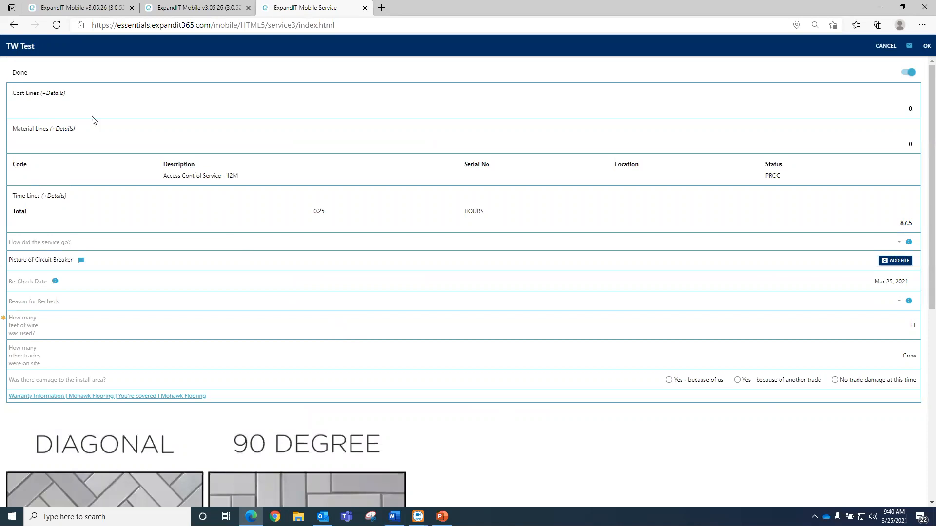
- Expand Cost, Material and Time Lines details, showing the 0.25-hour TWR line totalling 87.5
{"action": "left_click", "coordinate": [59, 93]}
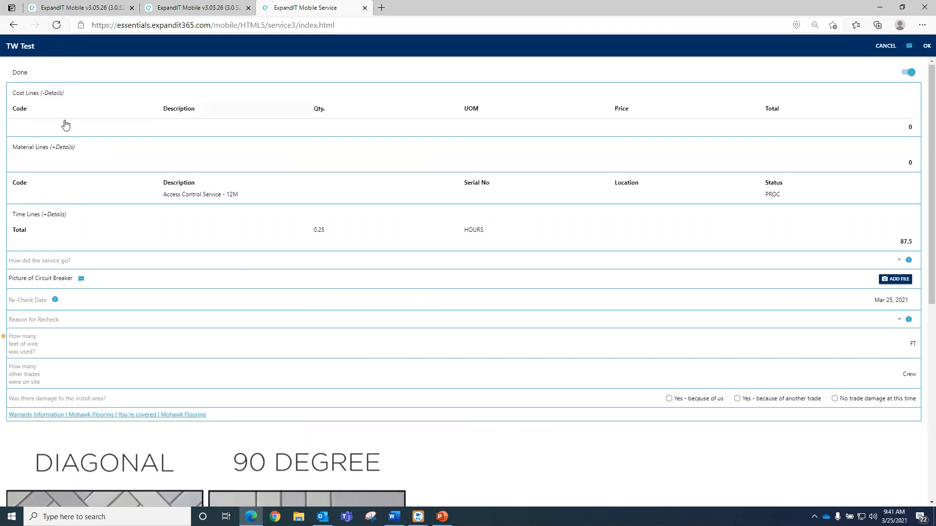
{"action": "left_click", "coordinate": [62, 147]}
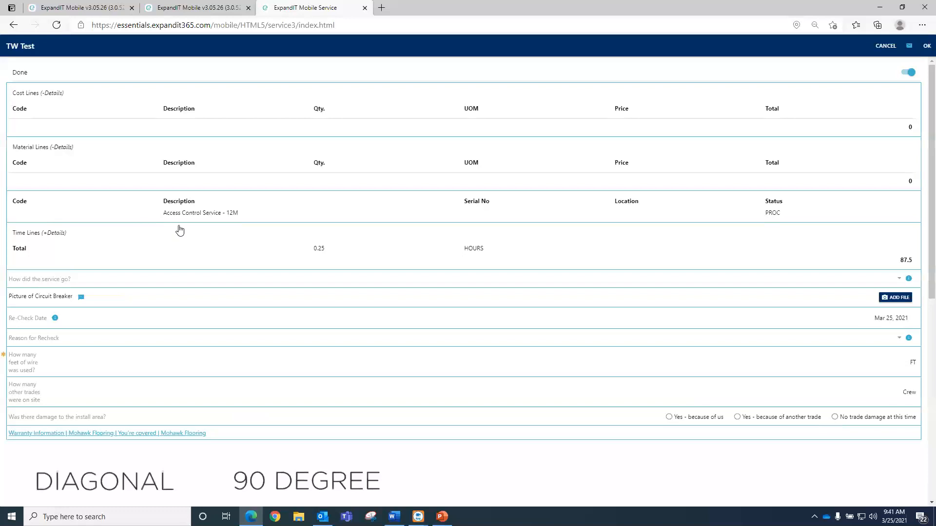
{"action": "left_click", "coordinate": [53, 233]}
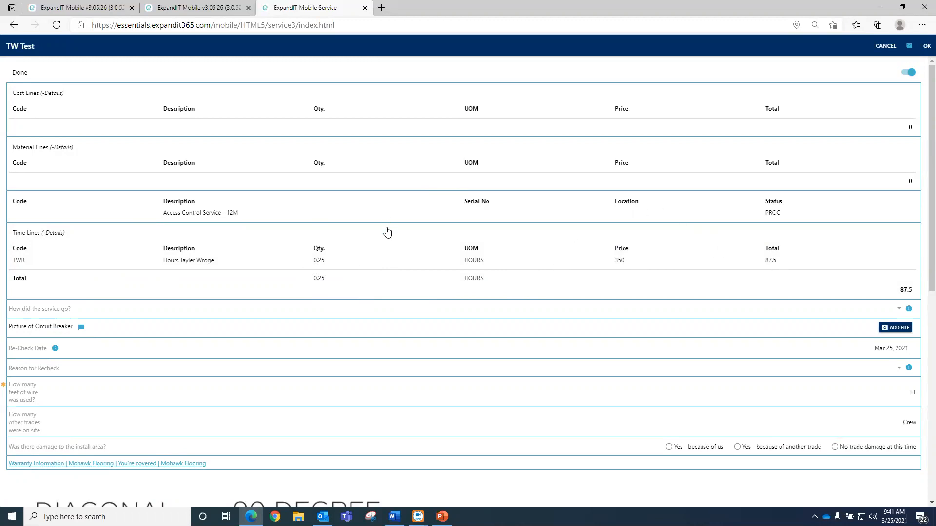
{"action": "scroll", "coordinate": [388, 232], "scroll_direction": "down", "scroll_amount": 1}
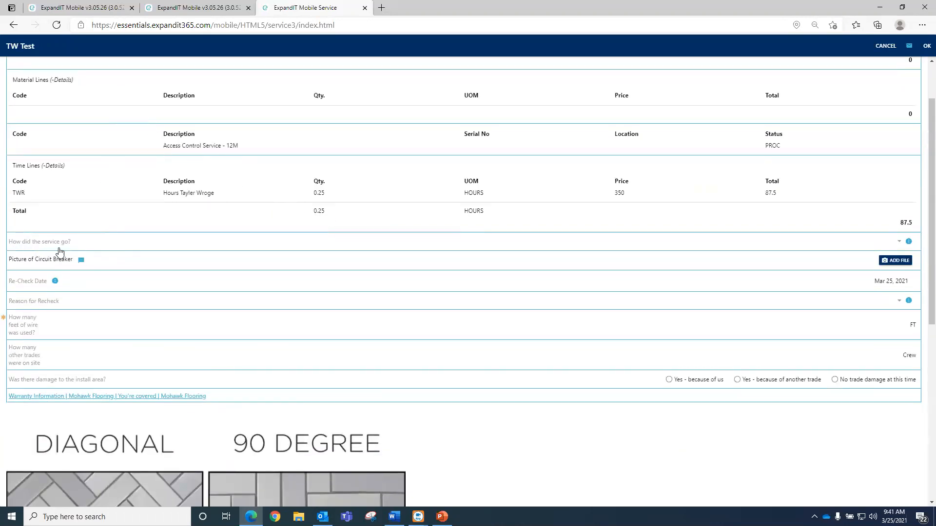
{"action": "scroll", "coordinate": [67, 254], "scroll_direction": "down", "scroll_amount": 1}
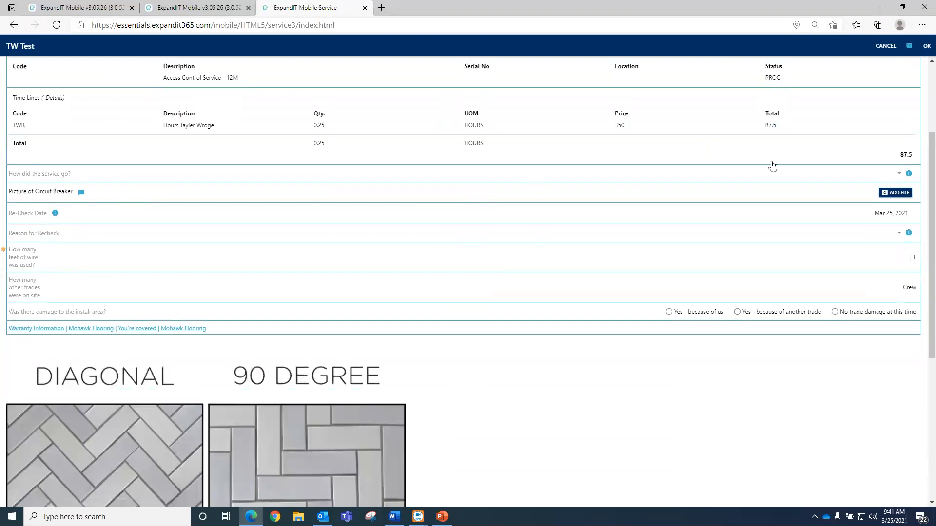
- Rate the service as Exceeded Expectations
{"action": "left_click", "coordinate": [899, 175]}
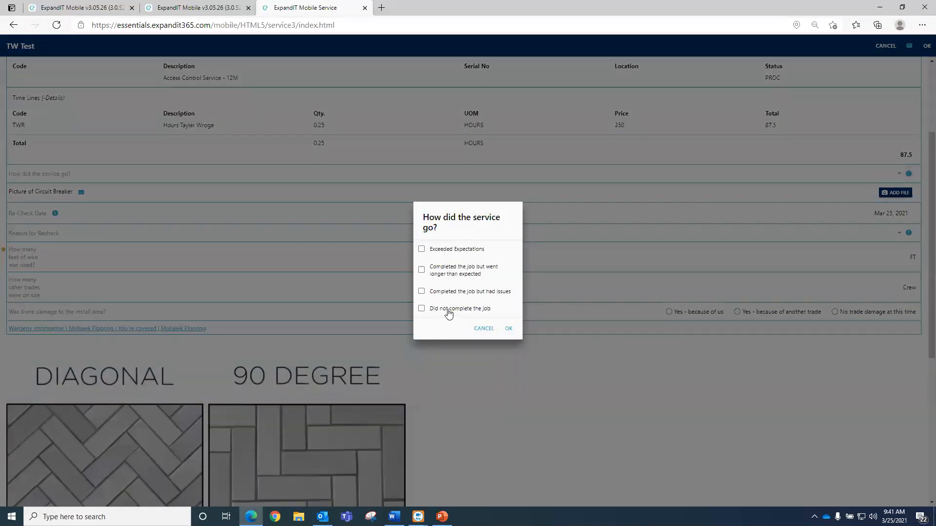
{"action": "left_click", "coordinate": [440, 249]}
{"action": "left_click", "coordinate": [508, 329]}
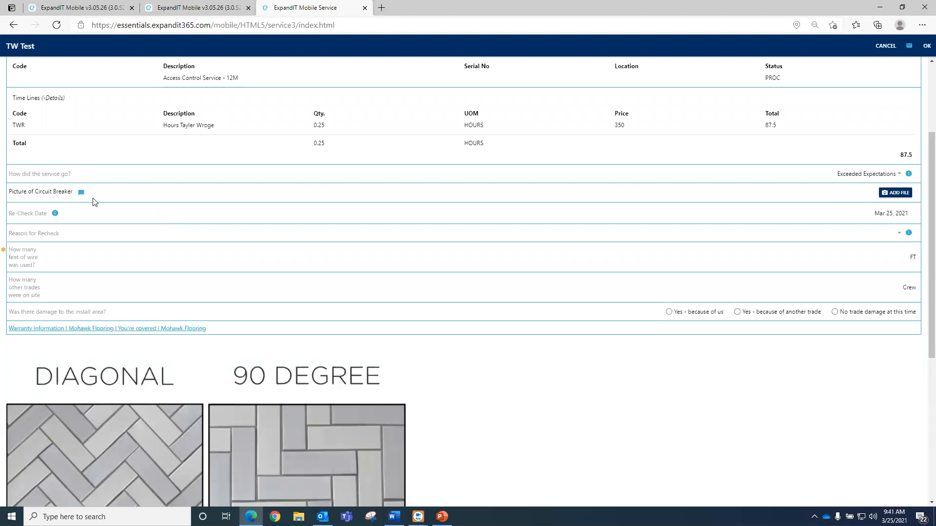
{"action": "left_click", "coordinate": [81, 193]}
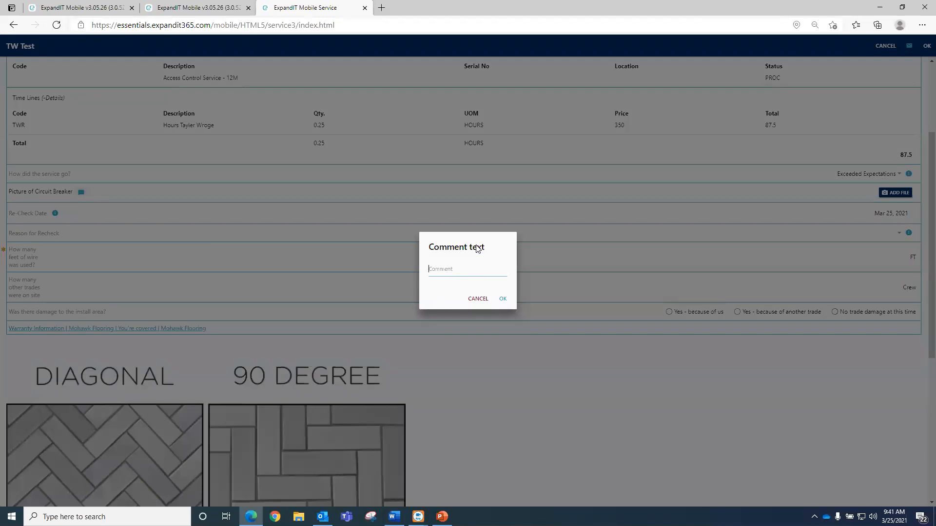
{"action": "left_click", "coordinate": [472, 302]}
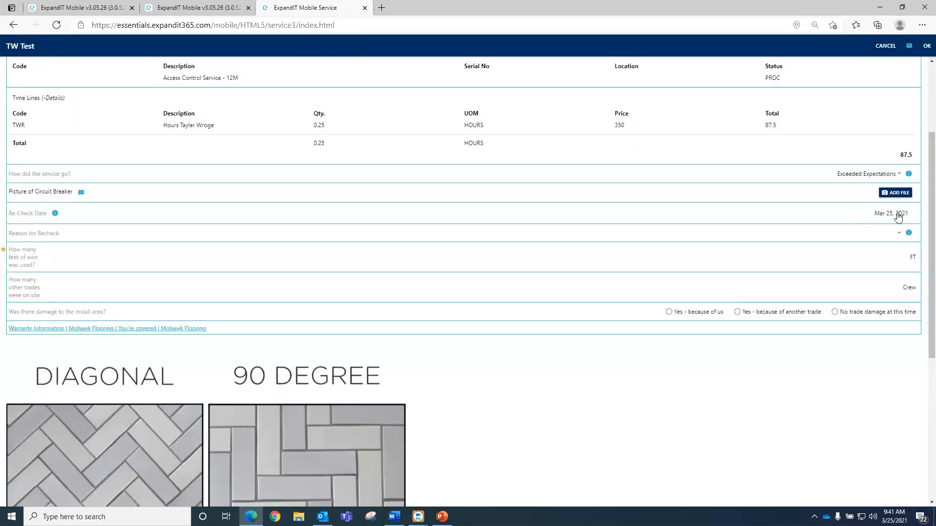
{"action": "left_click", "coordinate": [909, 175]}
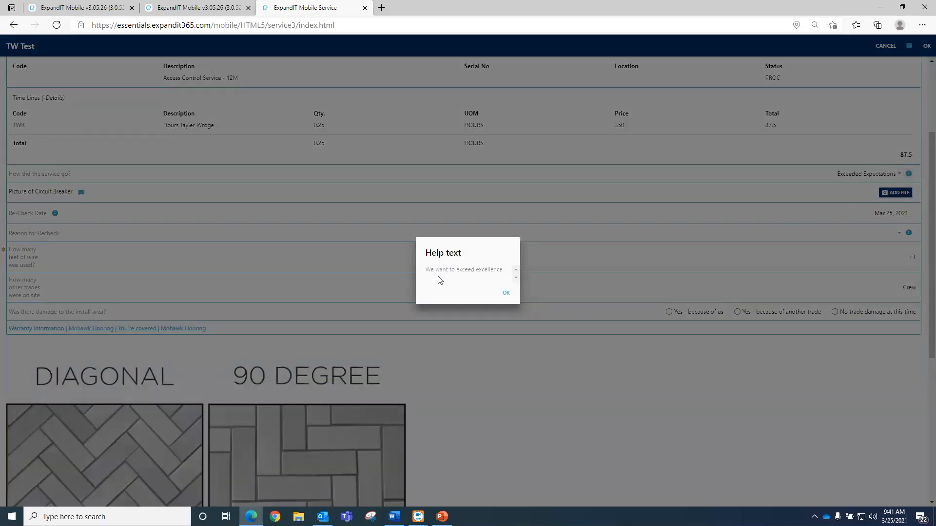
{"action": "left_click", "coordinate": [508, 295]}
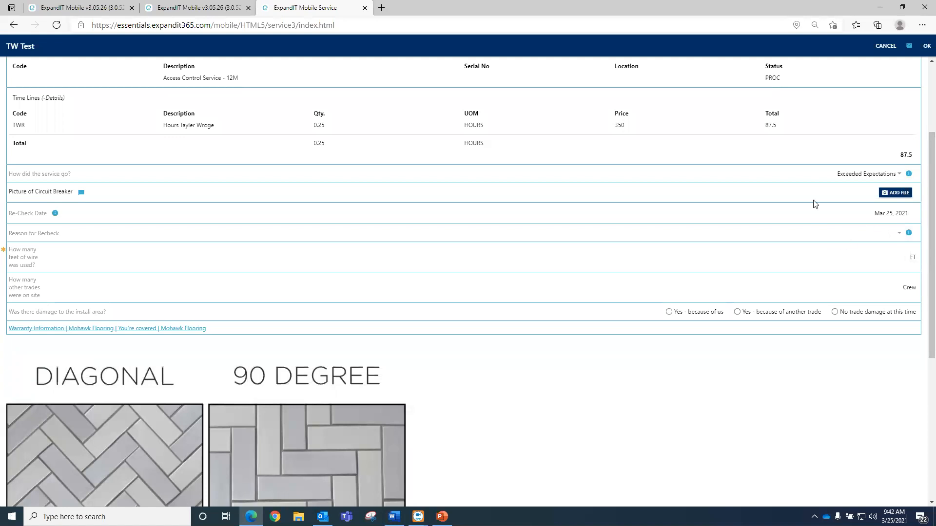
- Attach the floor plan image as the circuit breaker picture with comment 'house plan'
{"action": "left_click", "coordinate": [896, 193]}
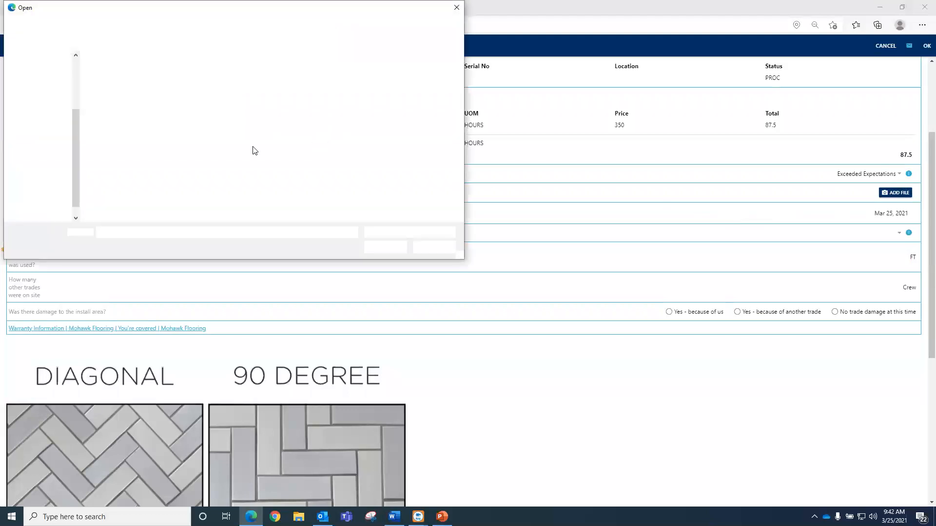
{"action": "left_click", "coordinate": [113, 73]}
{"action": "left_click", "coordinate": [382, 246]}
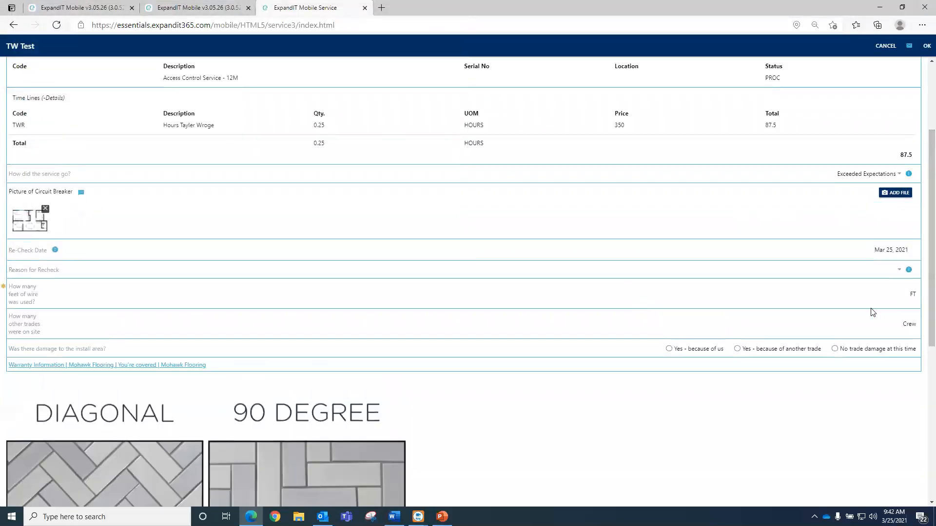
{"action": "left_click", "coordinate": [82, 193]}
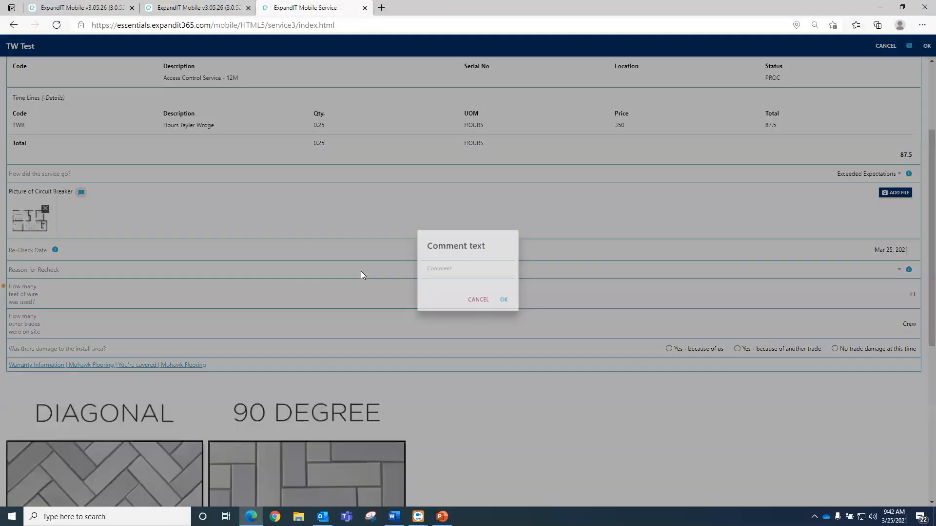
{"action": "type", "text": "house plan"}
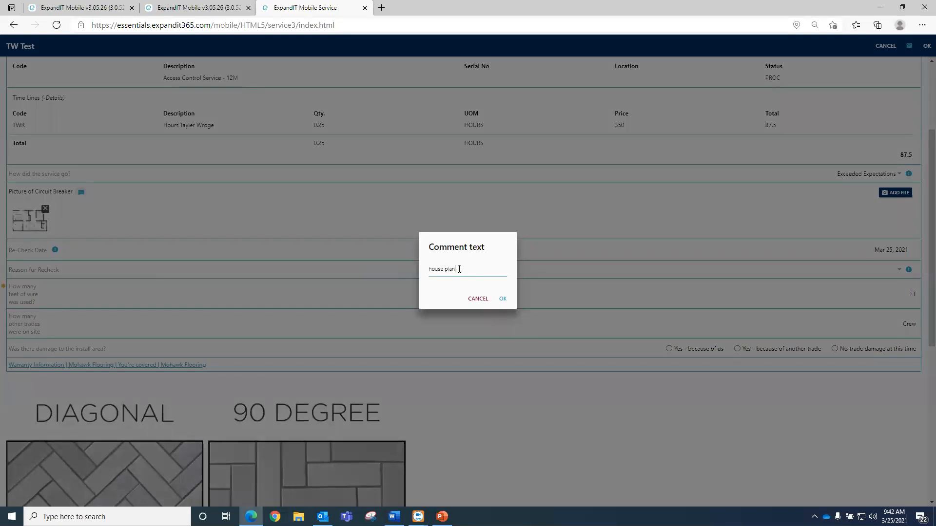
{"action": "left_click", "coordinate": [503, 298]}
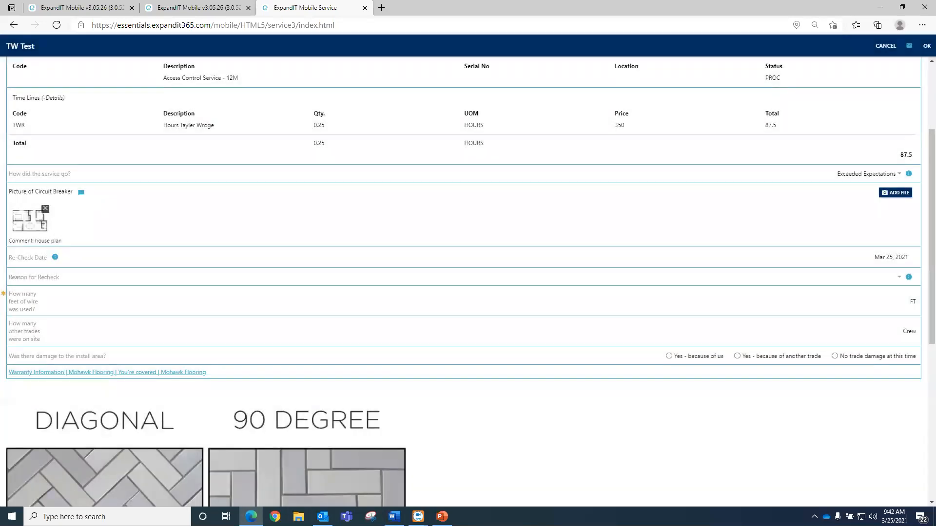
{"action": "scroll", "coordinate": [123, 191], "scroll_direction": "down", "scroll_amount": 1}
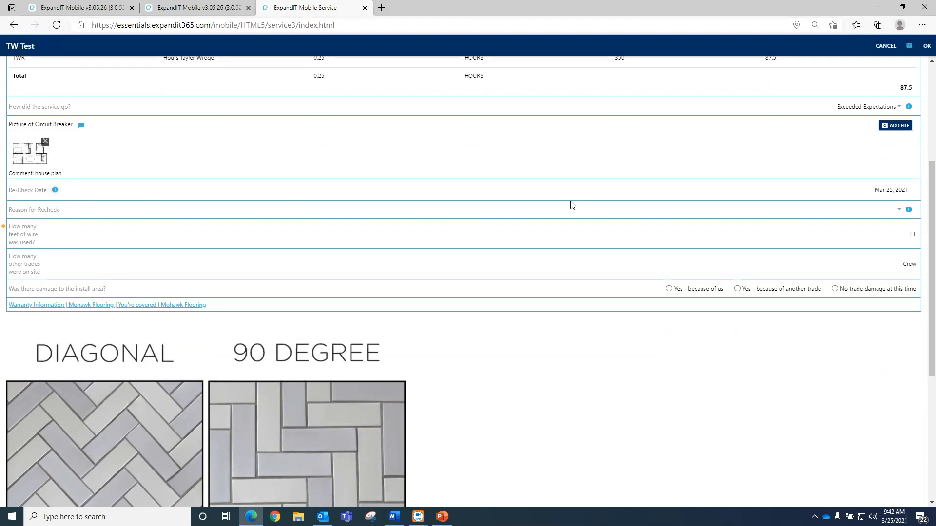
- Set the Re-Check Date to Apr 25, 2021
{"action": "left_click", "coordinate": [893, 191]}
{"action": "left_click", "coordinate": [441, 479]}
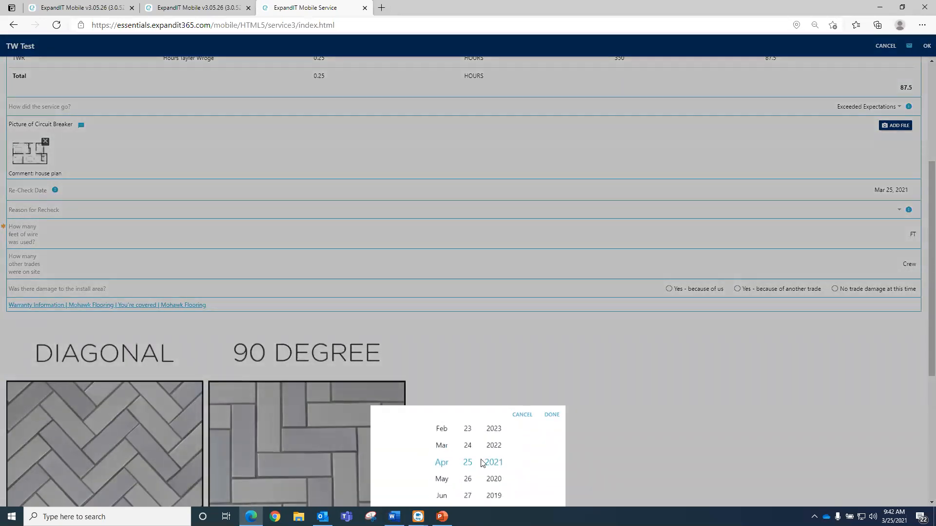
{"action": "left_click", "coordinate": [551, 414]}
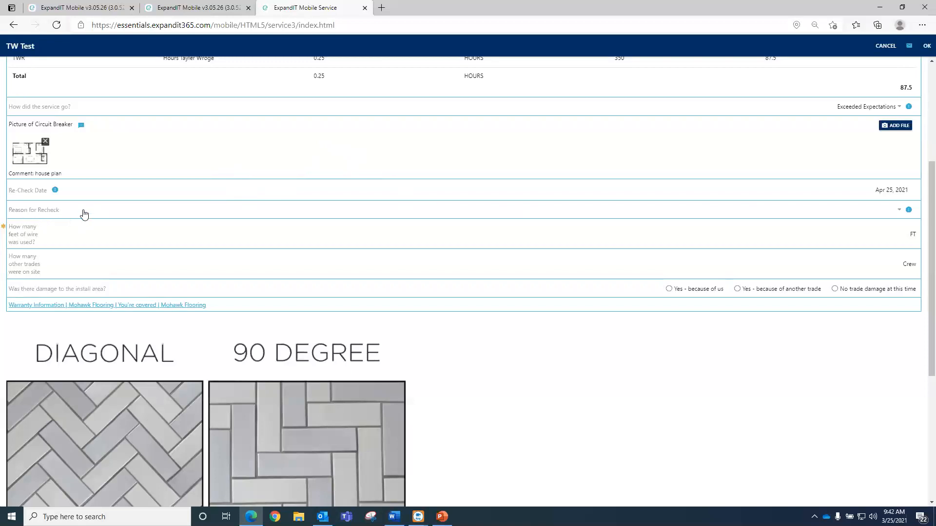
- Choose needing additional parts with long lead times as the reason for recheck
{"action": "left_click", "coordinate": [897, 211]}
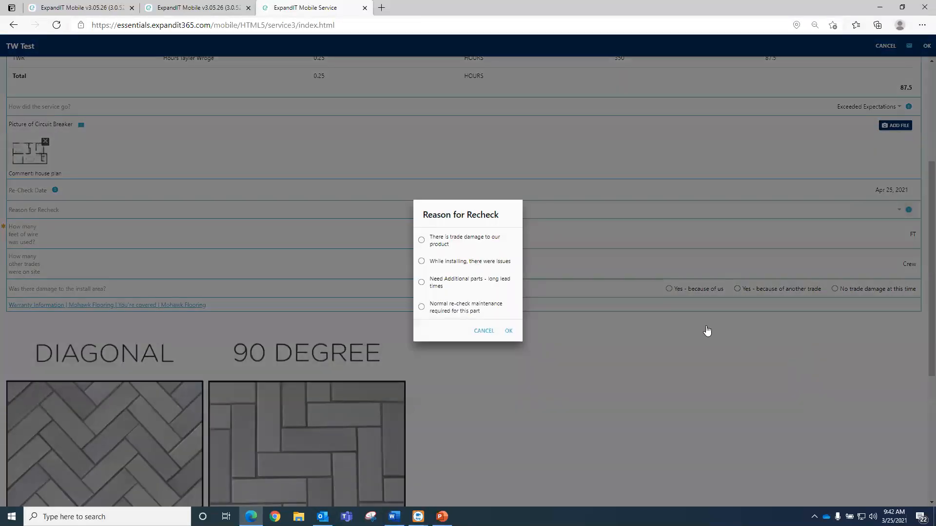
{"action": "left_click", "coordinate": [447, 281]}
{"action": "left_click", "coordinate": [508, 331]}
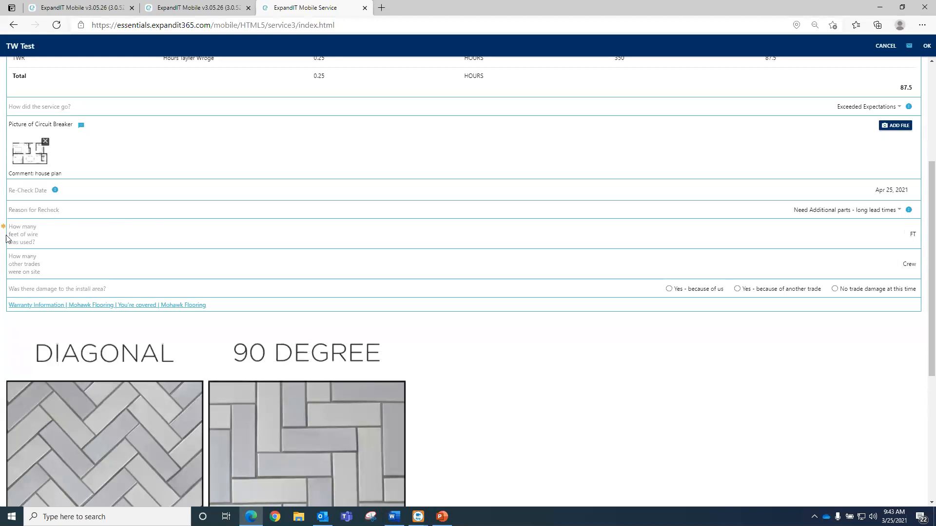
- Enter 75 FT of wire and 5 other trades, and mark install damage 'Yes - because of us'
{"action": "left_click", "coordinate": [836, 232]}
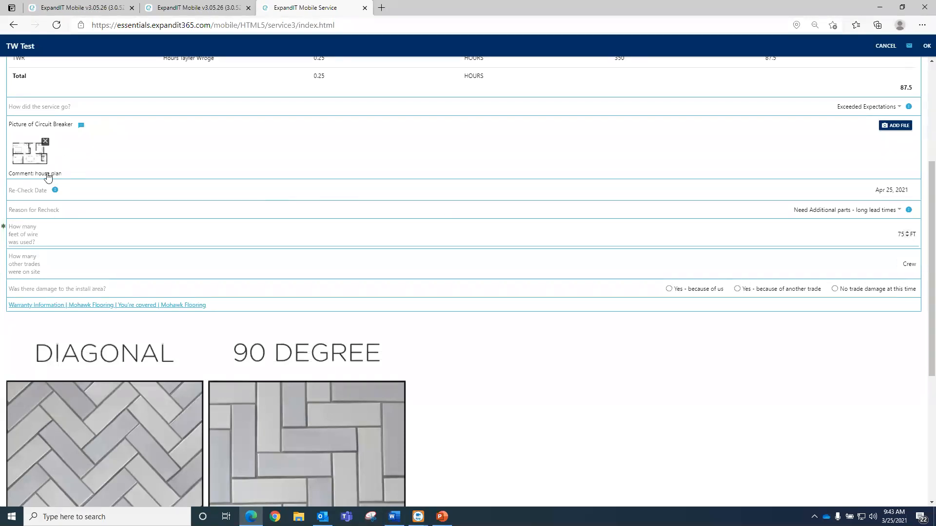
{"action": "key", "text": "Tab"}
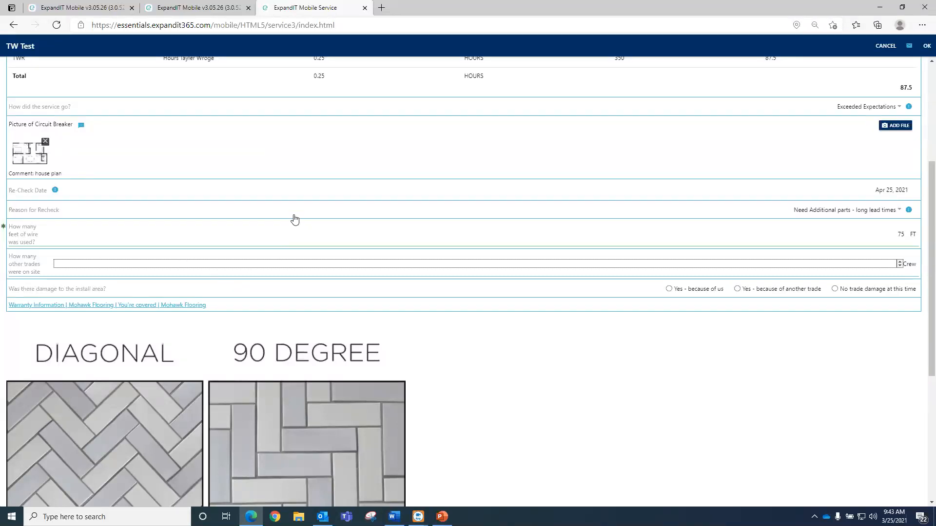
{"action": "scroll", "coordinate": [312, 221], "scroll_direction": "down", "scroll_amount": 2}
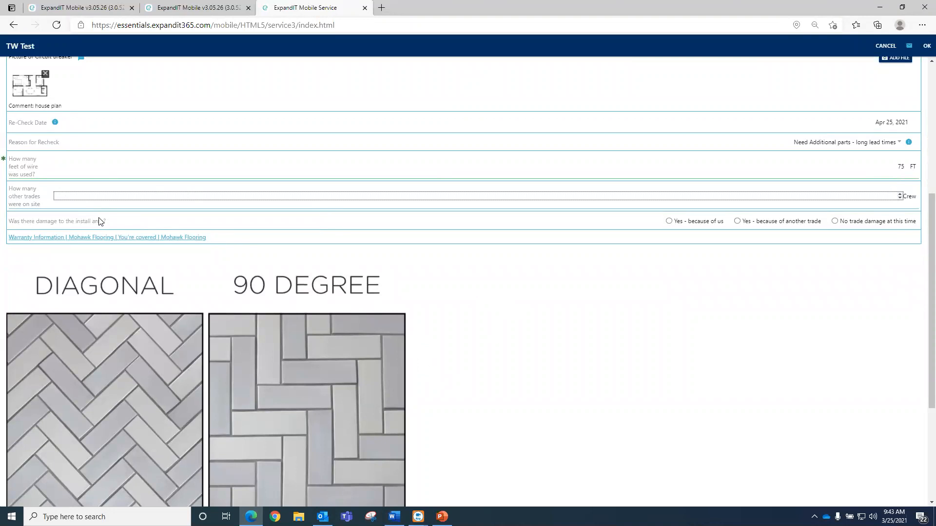
{"action": "left_click", "coordinate": [499, 335]}
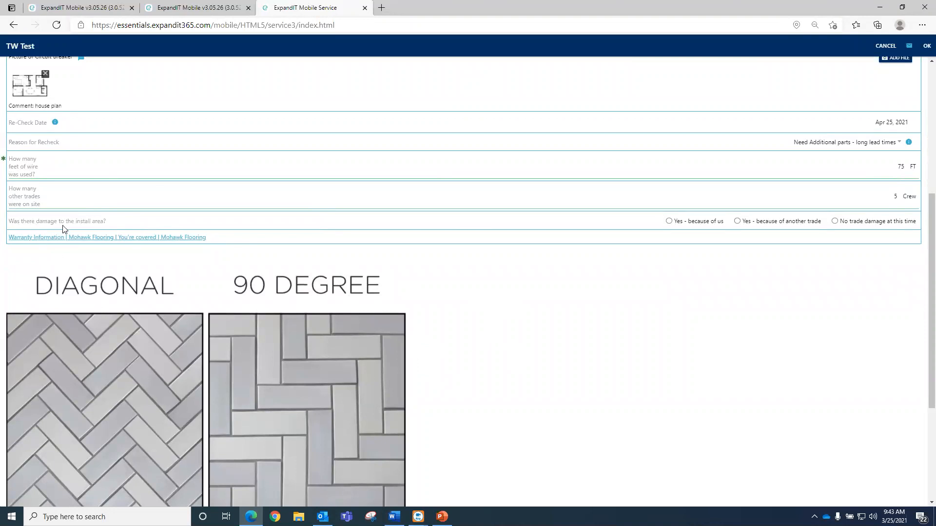
{"action": "left_click", "coordinate": [697, 223]}
- Answer 'Where was the extra material left?' with 'it was left in the master bedroom closet. please check at walk.'
{"action": "scroll", "coordinate": [557, 329], "scroll_direction": "down", "scroll_amount": 4}
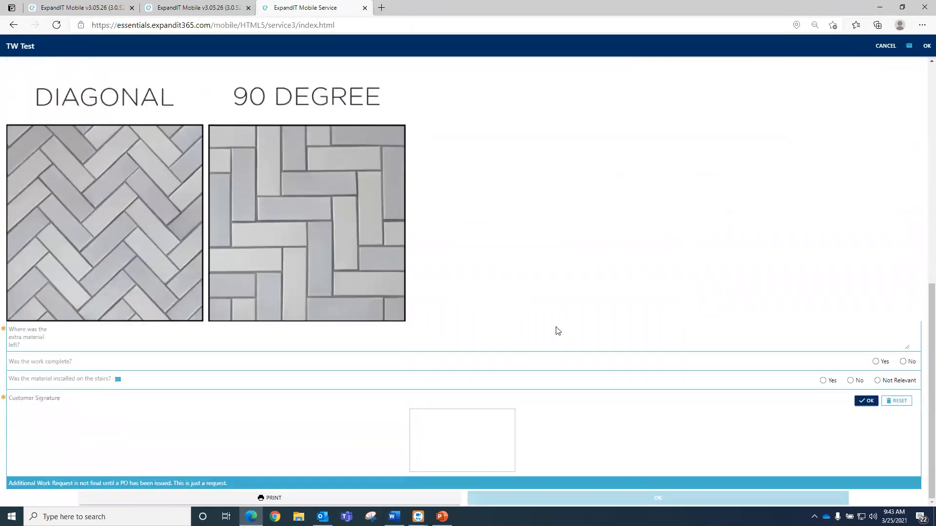
{"action": "scroll", "coordinate": [559, 326], "scroll_direction": "up", "scroll_amount": 4}
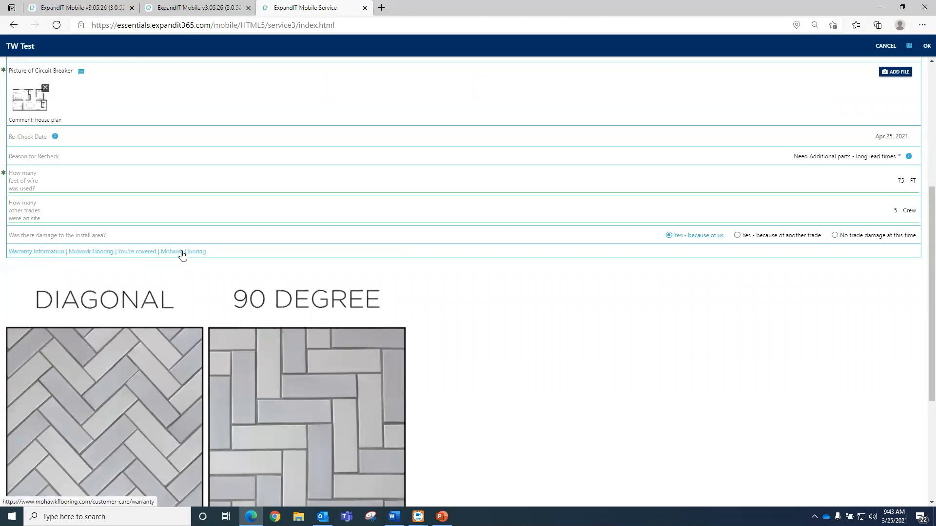
{"action": "scroll", "coordinate": [331, 291], "scroll_direction": "down", "scroll_amount": 2}
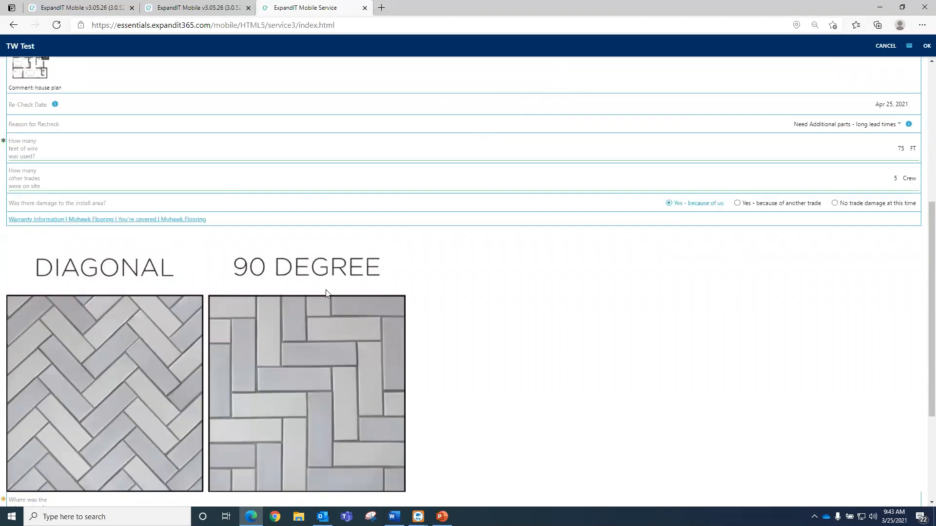
{"action": "scroll", "coordinate": [291, 306], "scroll_direction": "down", "scroll_amount": 2}
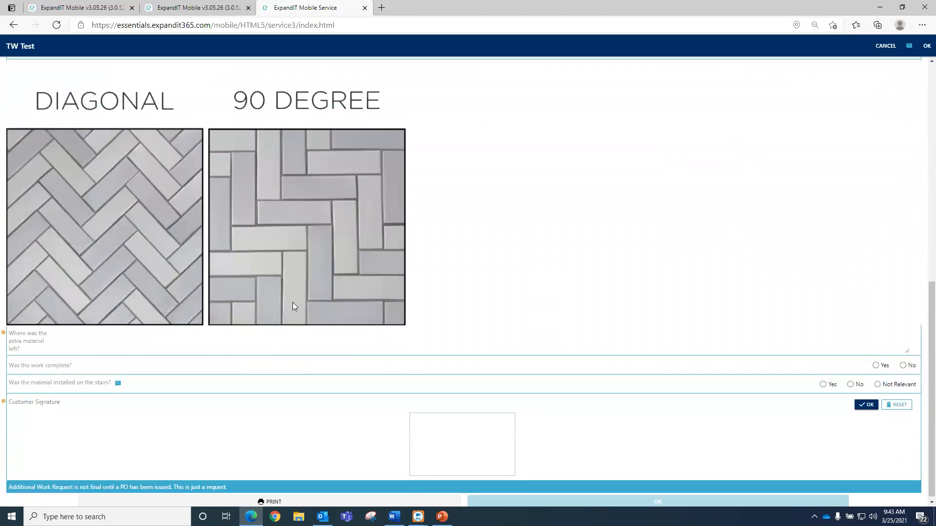
{"action": "scroll", "coordinate": [292, 297], "scroll_direction": "up", "scroll_amount": 1}
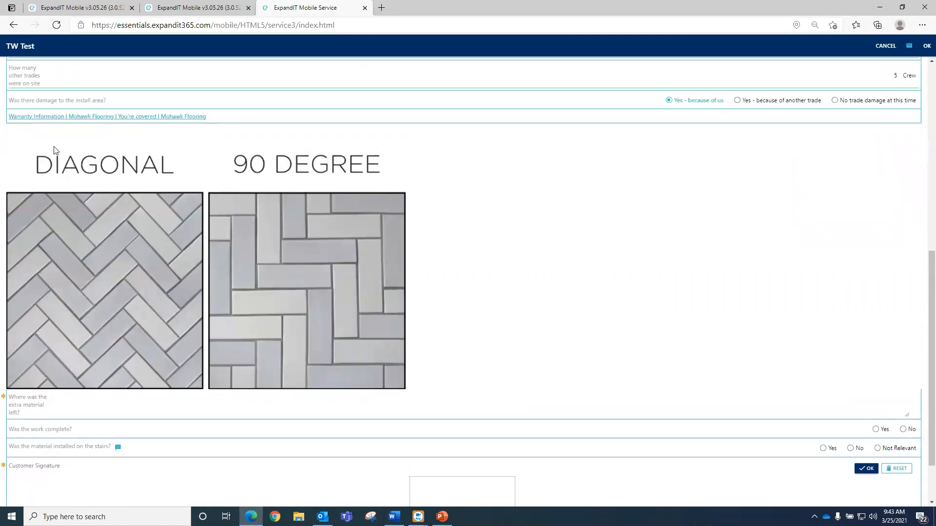
{"action": "scroll", "coordinate": [243, 311], "scroll_direction": "down", "scroll_amount": 1}
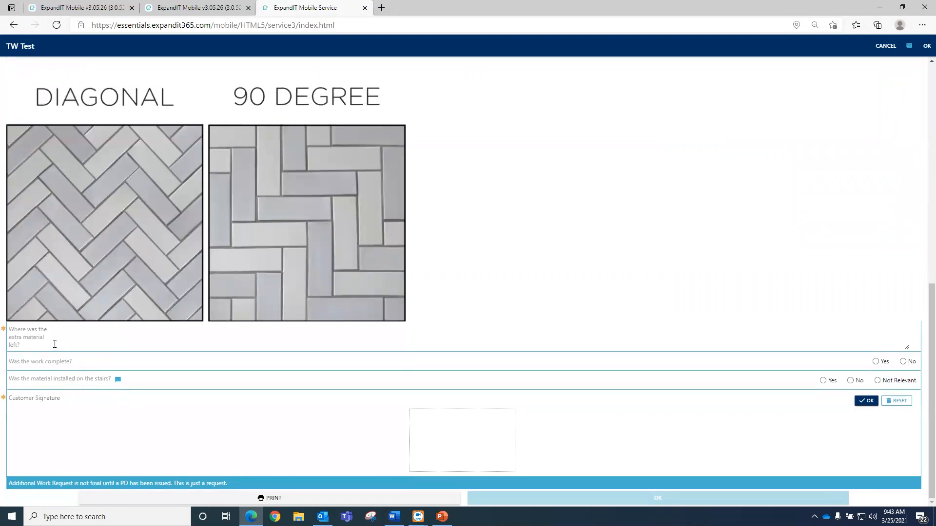
{"action": "left_click", "coordinate": [144, 347]}
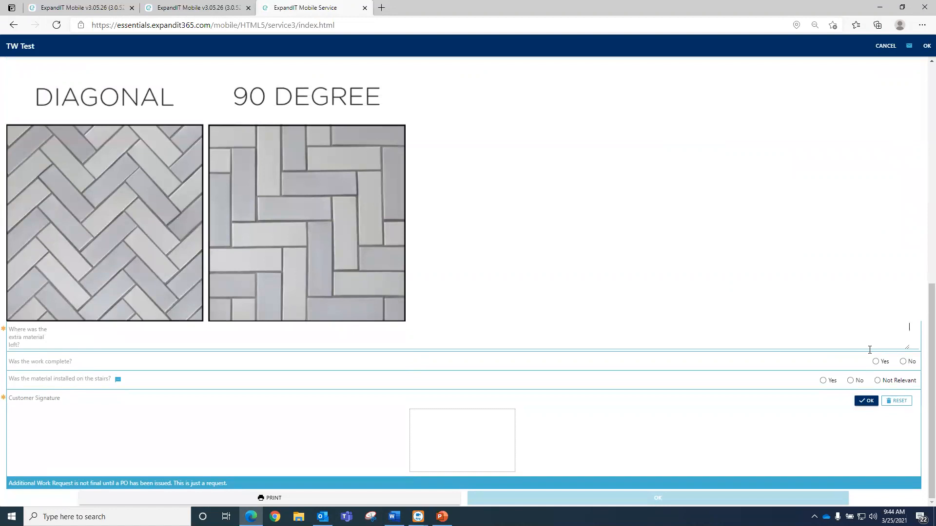
{"action": "type", "text": "it was left in the master bedroom closet. please check at w"}
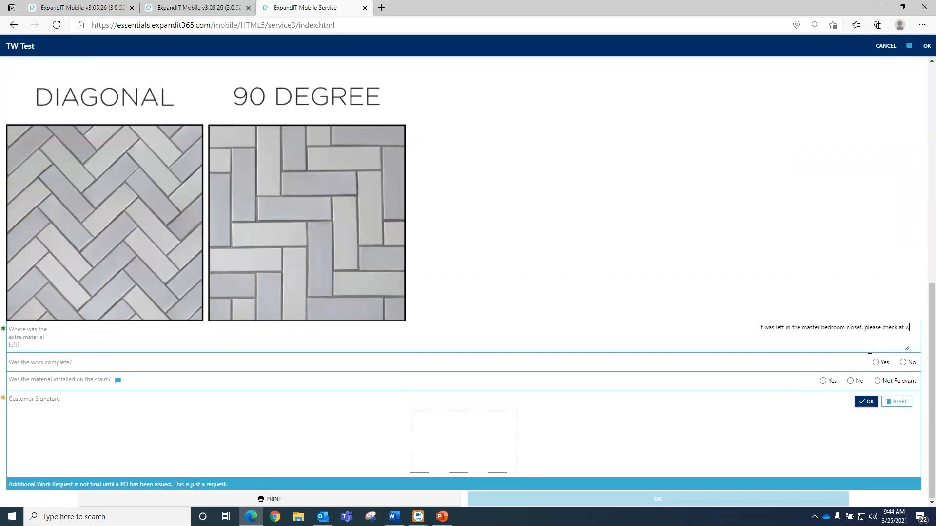
{"action": "type", "text": "alk."}
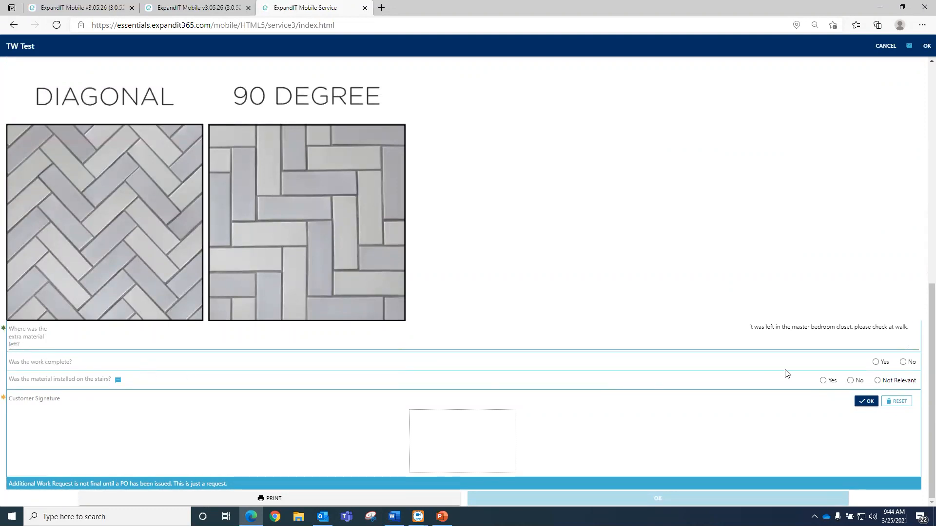
- Mark the work as complete (Yes) and the stairs question as Not Relevant
{"action": "left_click", "coordinate": [875, 362]}
{"action": "left_click", "coordinate": [829, 382]}
{"action": "left_click", "coordinate": [888, 384]}
- Draw the customer signature in the Customer Signature box and accept it
{"action": "mouse_move", "coordinate": [411, 430]}
{"action": "left_mouse_down"}
{"action": "mouse_move", "coordinate": [457, 420]}
{"action": "mouse_move", "coordinate": [485, 441]}
{"action": "mouse_move", "coordinate": [485, 420]}
{"action": "left_mouse_up"}
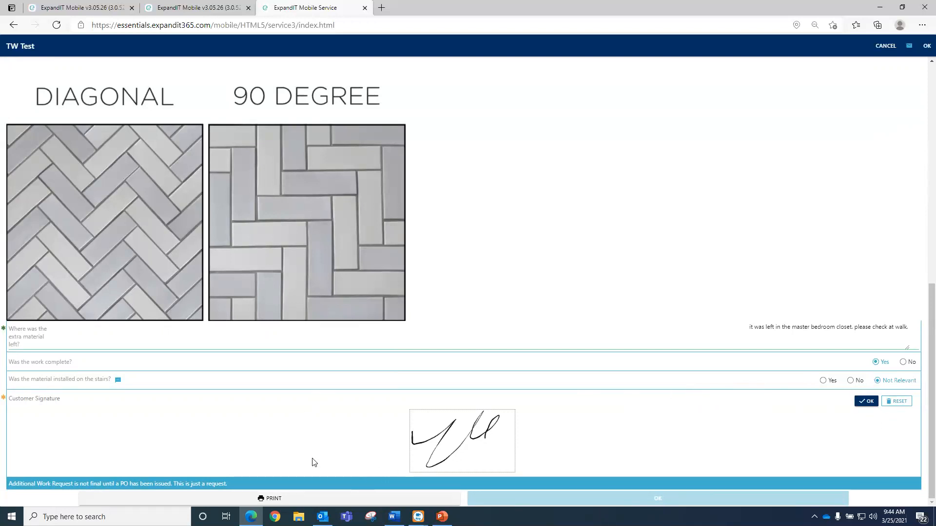
{"action": "left_click", "coordinate": [866, 401]}
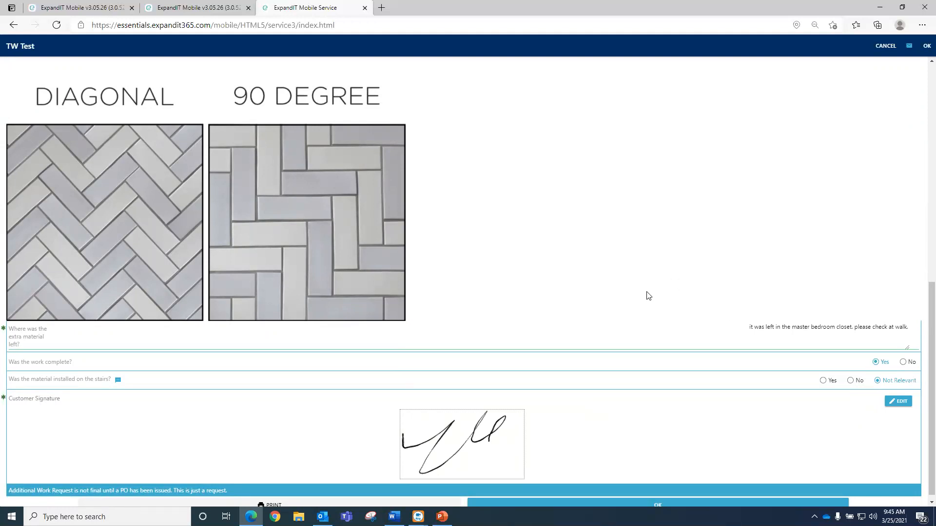
{"action": "scroll", "coordinate": [649, 296], "scroll_direction": "down", "scroll_amount": 1}
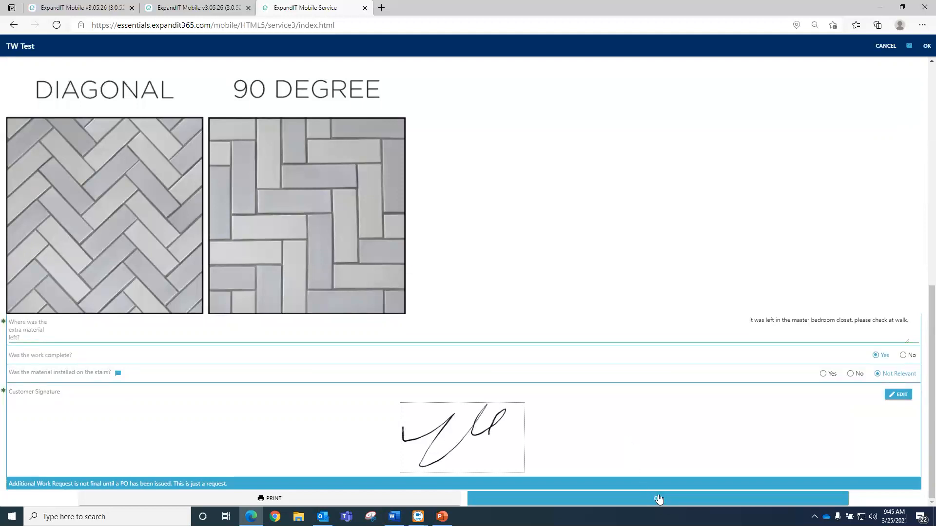
- Save and close the TW Test form, then reopen it from the Ongoing forms list
{"action": "left_click", "coordinate": [660, 499]}
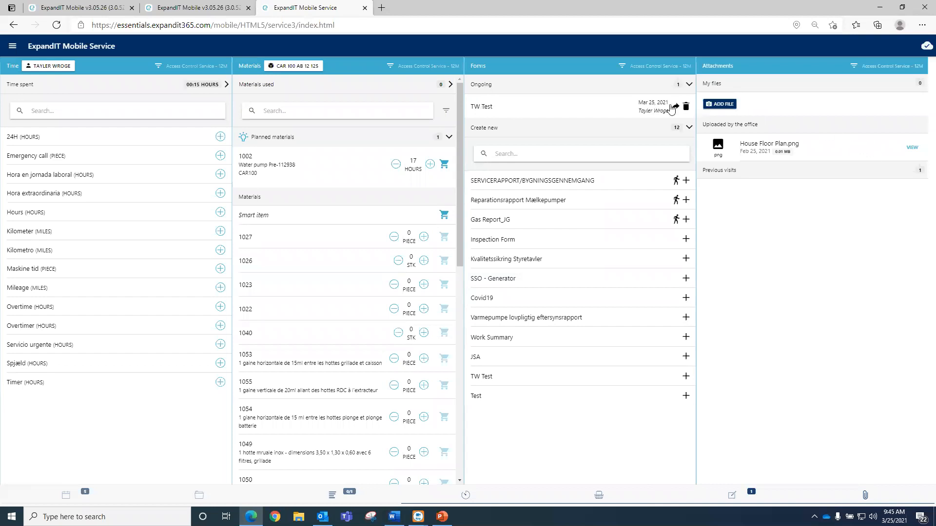
{"action": "left_click", "coordinate": [518, 111]}
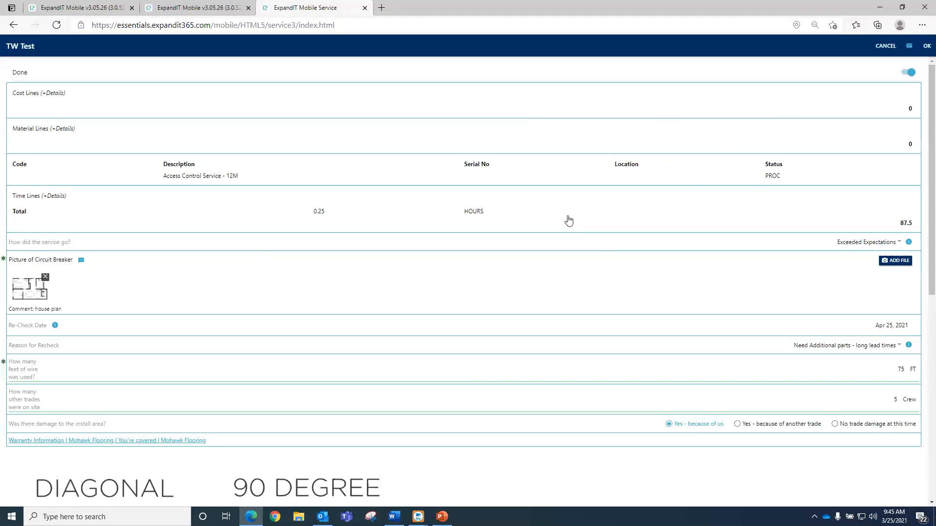
- Append a second e-mail address to the form's Recipient(s) field and close the dialog
{"action": "left_click", "coordinate": [910, 47]}
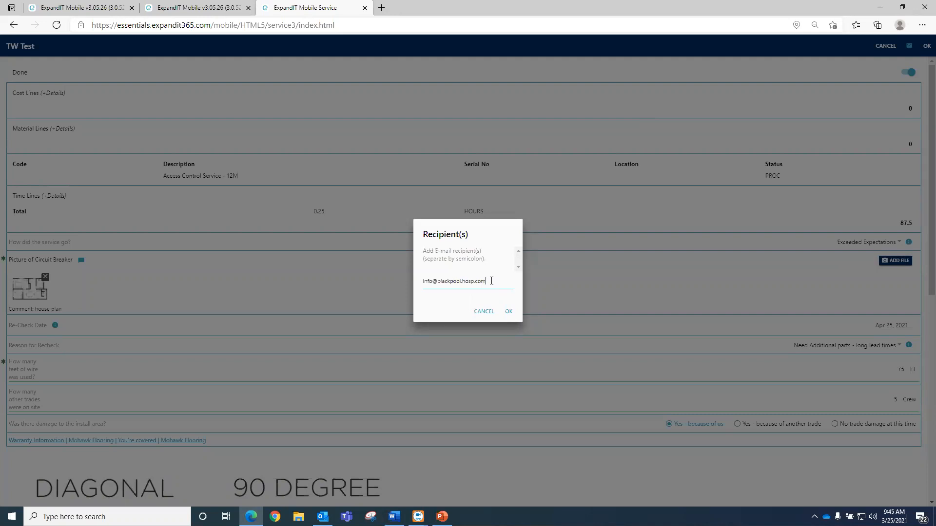
{"action": "left_click", "coordinate": [485, 314]}
{"action": "scroll", "coordinate": [488, 227], "scroll_direction": "down", "scroll_amount": 8}
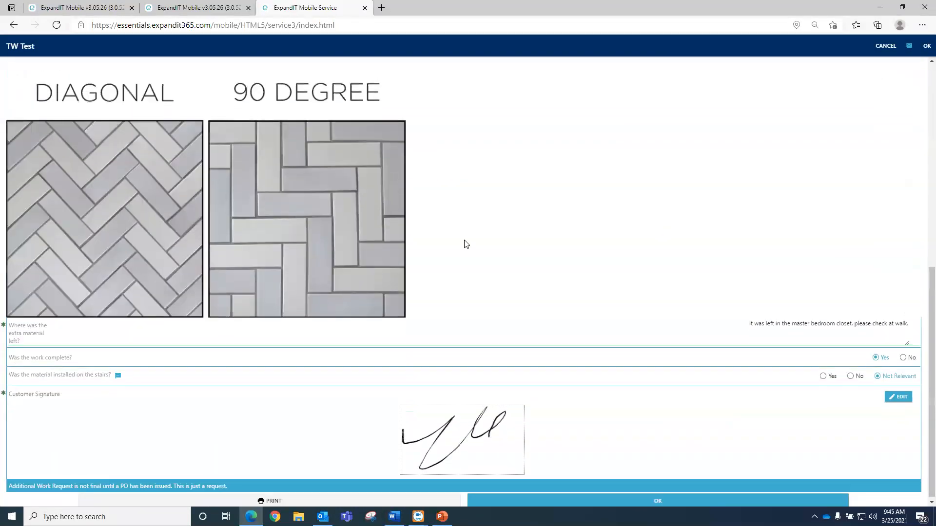
- Review the TW Test print preview, cancel printing, and close the form
{"action": "left_click", "coordinate": [288, 499]}
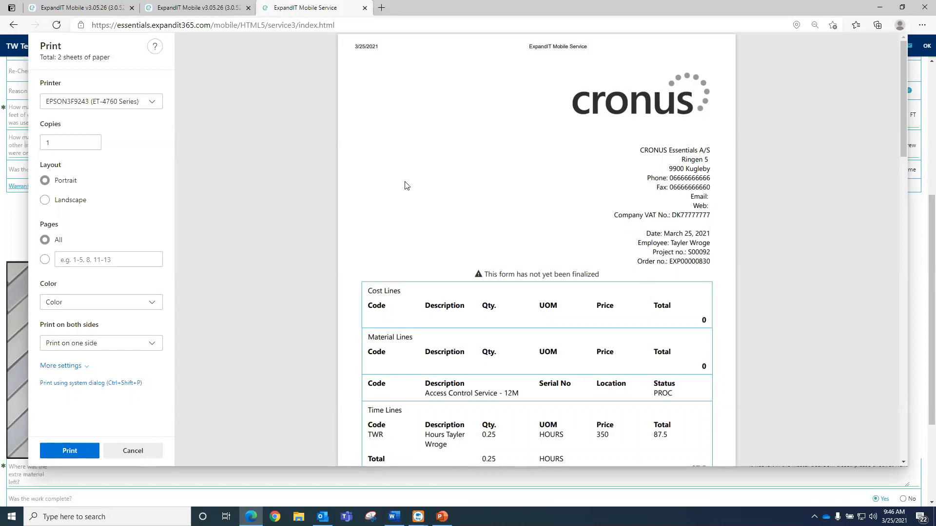
{"action": "scroll", "coordinate": [575, 275], "scroll_direction": "down", "scroll_amount": 20}
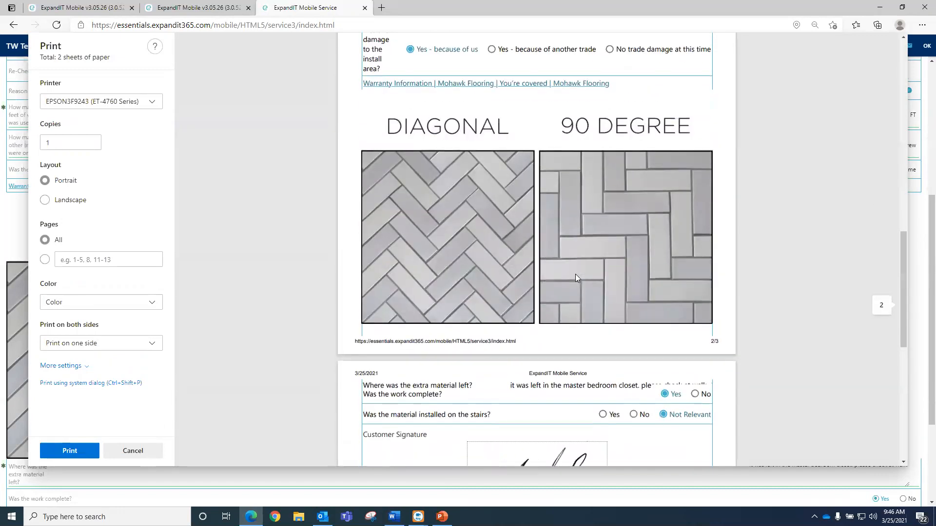
{"action": "scroll", "coordinate": [575, 278], "scroll_direction": "up", "scroll_amount": 8}
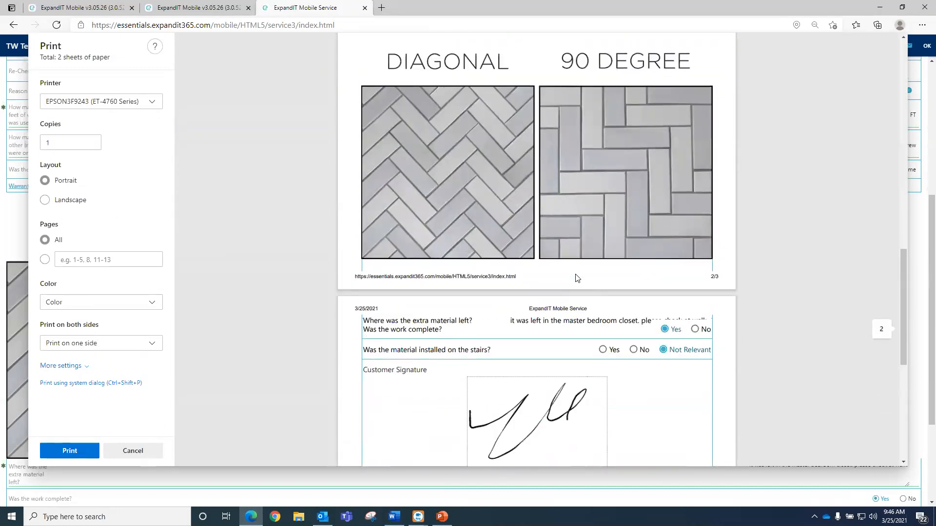
{"action": "scroll", "coordinate": [575, 277], "scroll_direction": "up", "scroll_amount": 10}
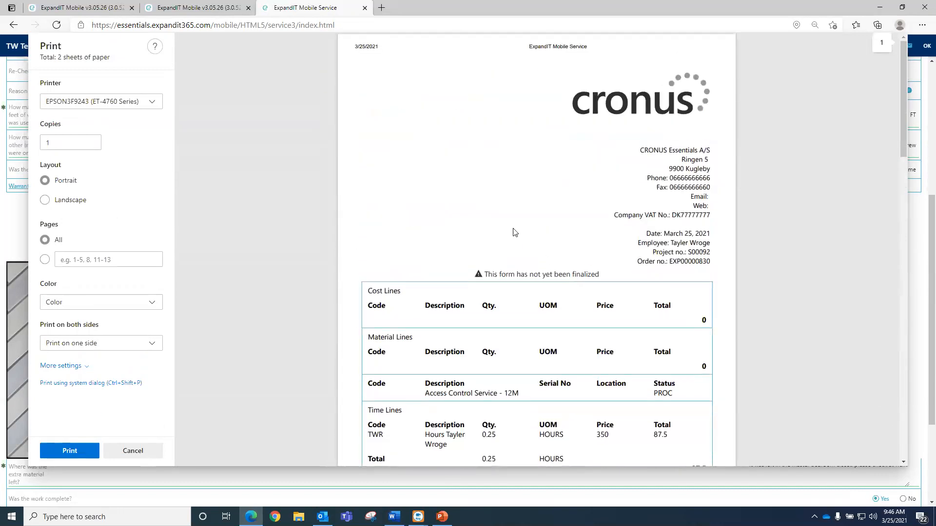
{"action": "left_click", "coordinate": [130, 451]}
{"action": "left_click", "coordinate": [885, 46]}
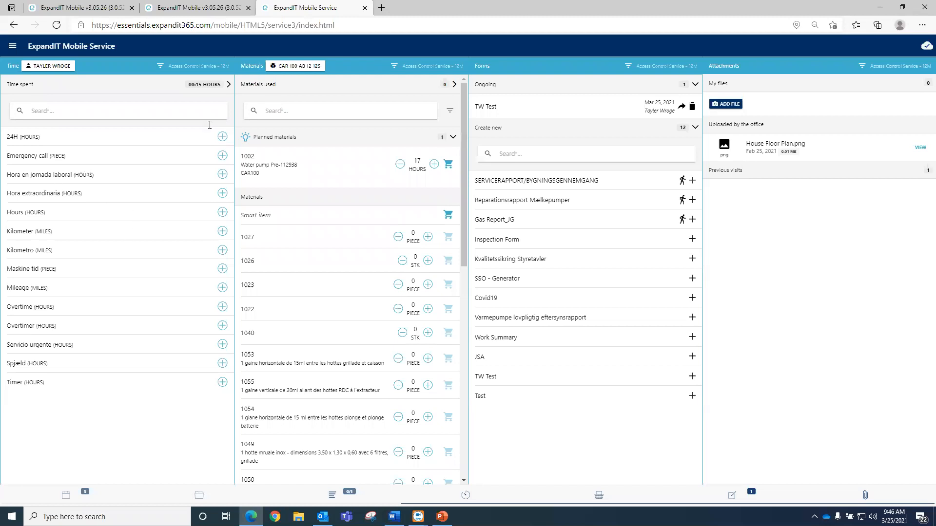
- Switch back to the PowerPoint presentation and resume the full-screen slideshow
{"action": "left_click", "coordinate": [441, 517]}
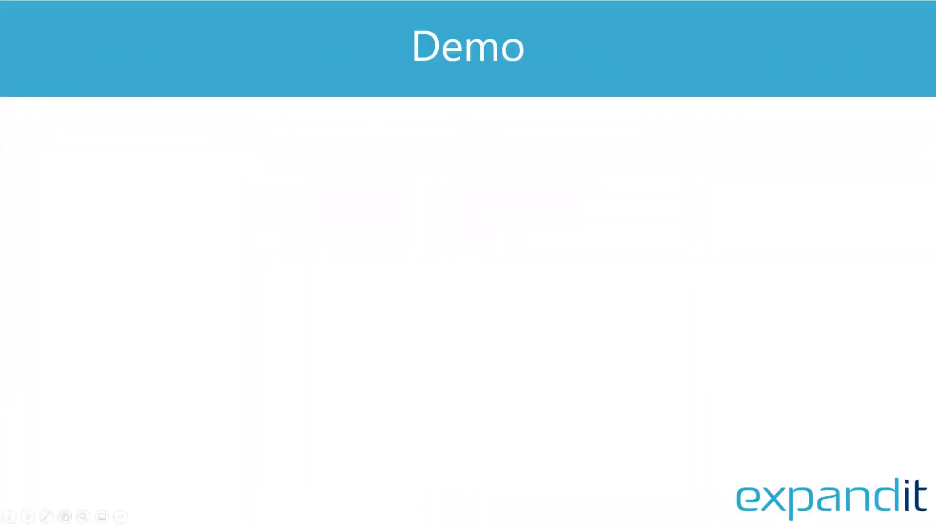
{"action": "left_click", "coordinate": [307, 219]}
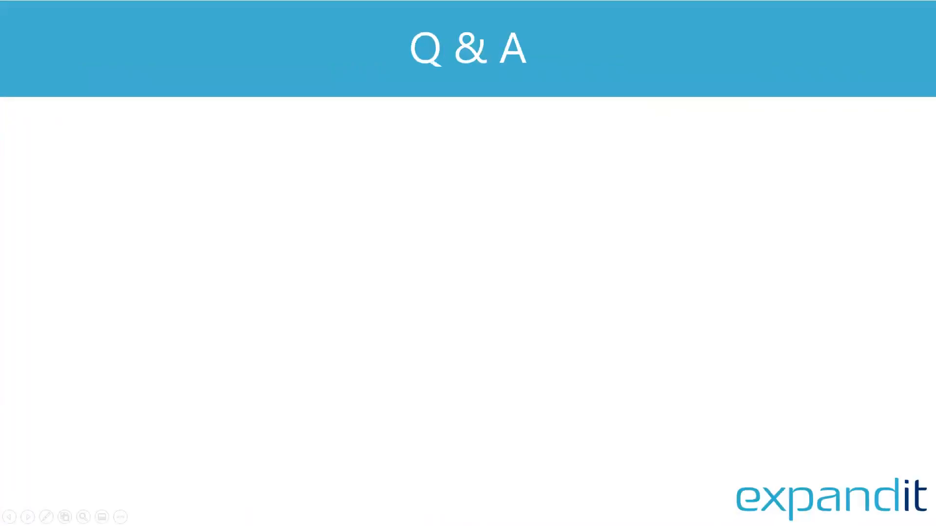